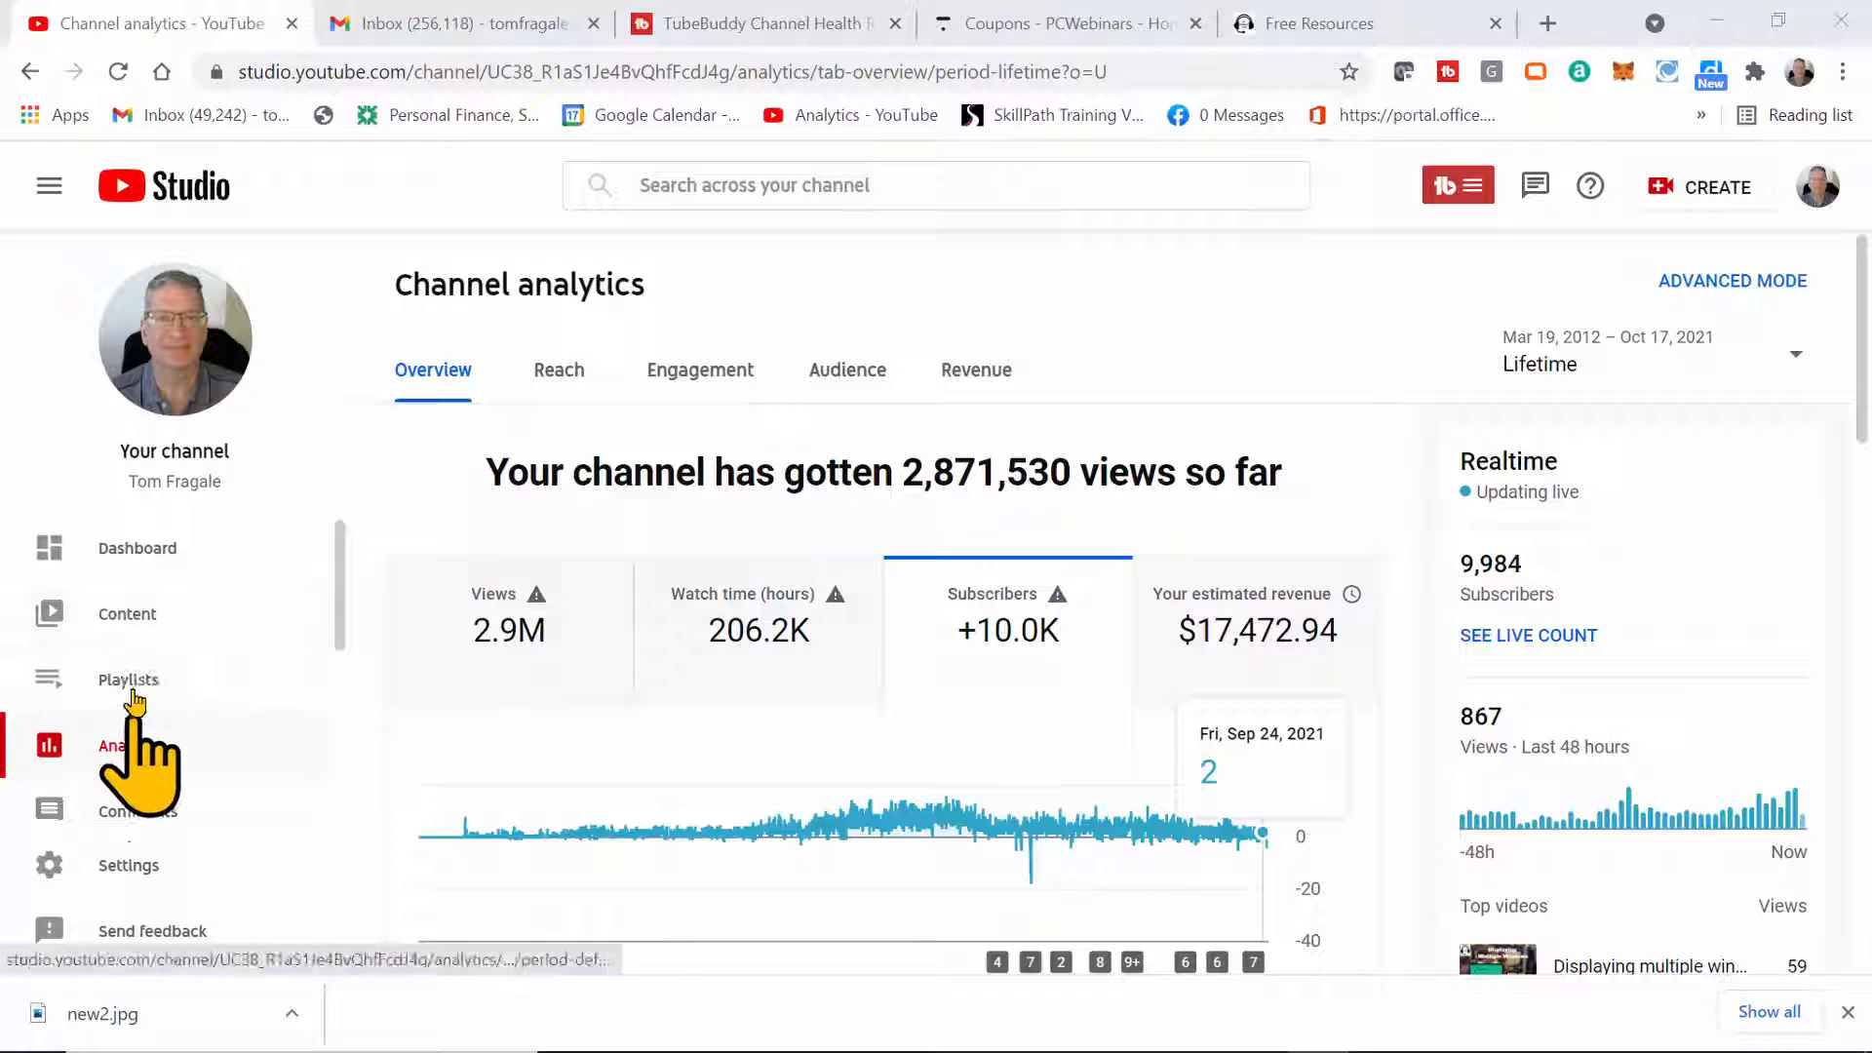
Open the PowerPoint Basics video's details and change its title to "PowerPoint Basics - Learning how to use Microsoft PowerPoint"
{"action": "left_click", "coordinate": [127, 616]}
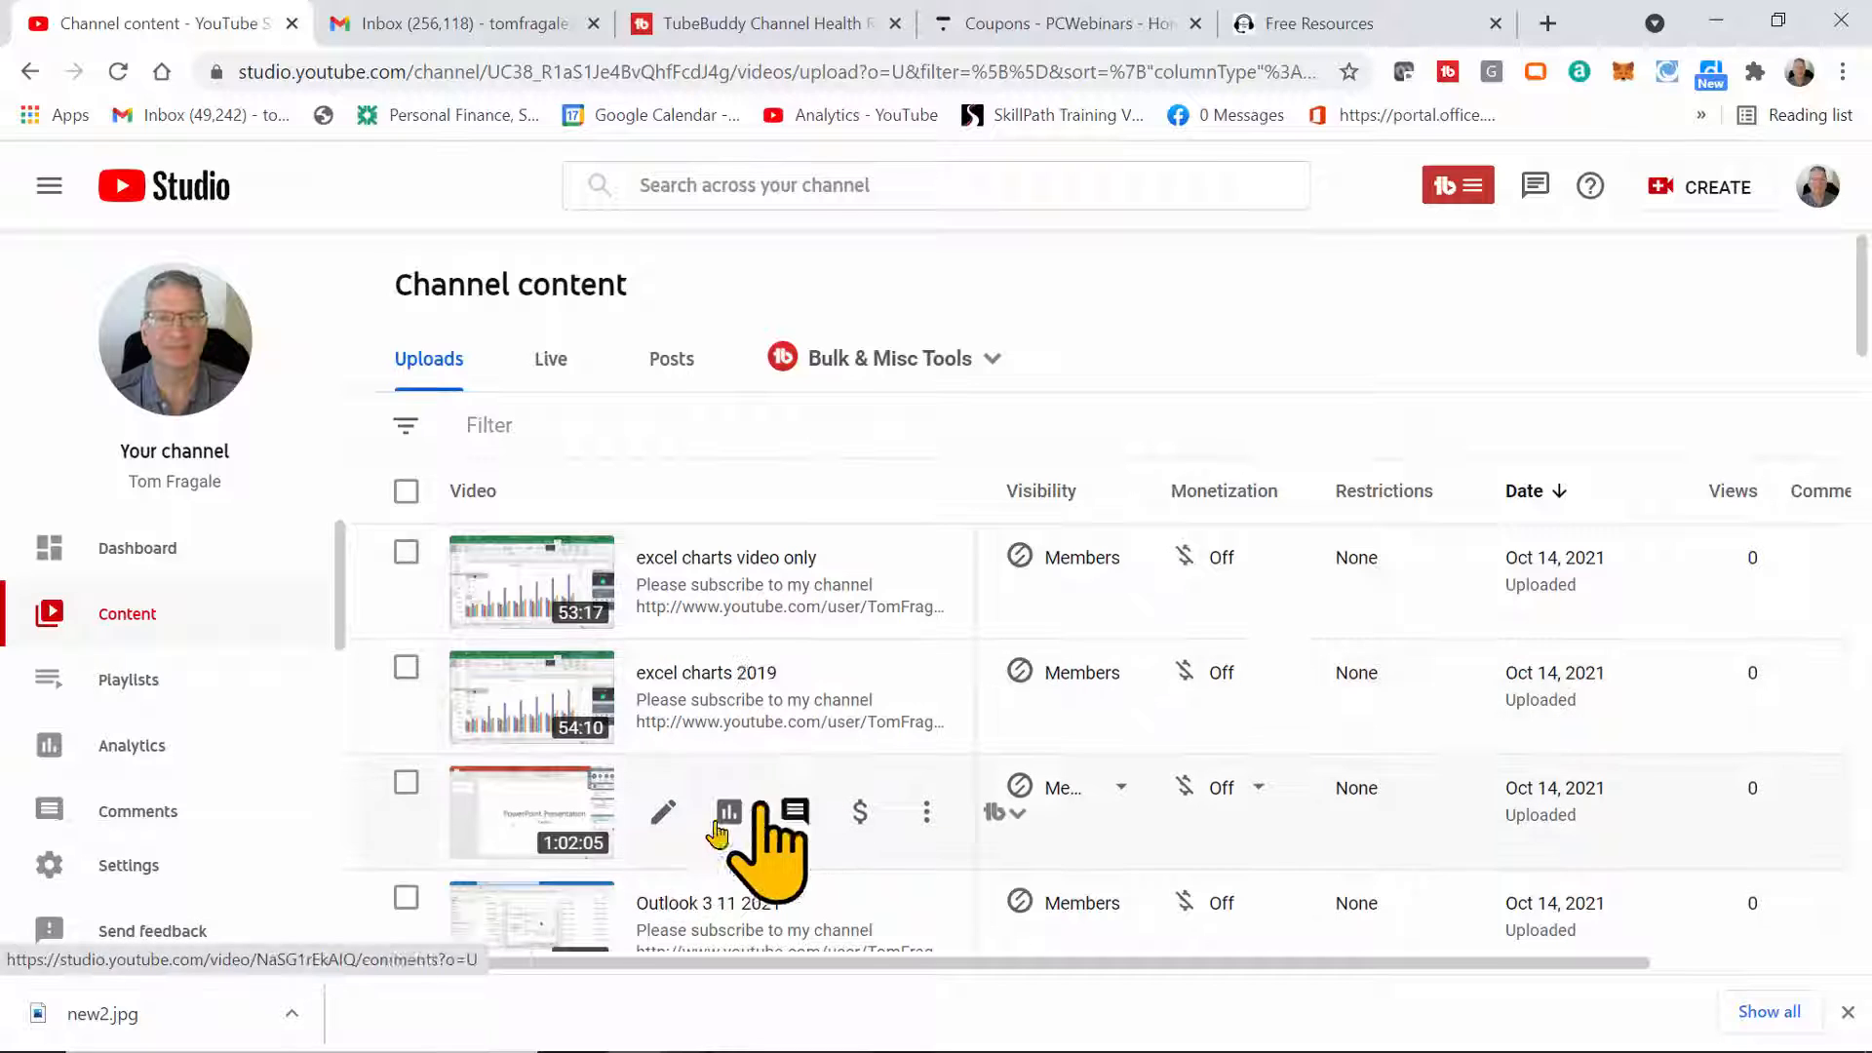
{"action": "left_click", "coordinate": [663, 813]}
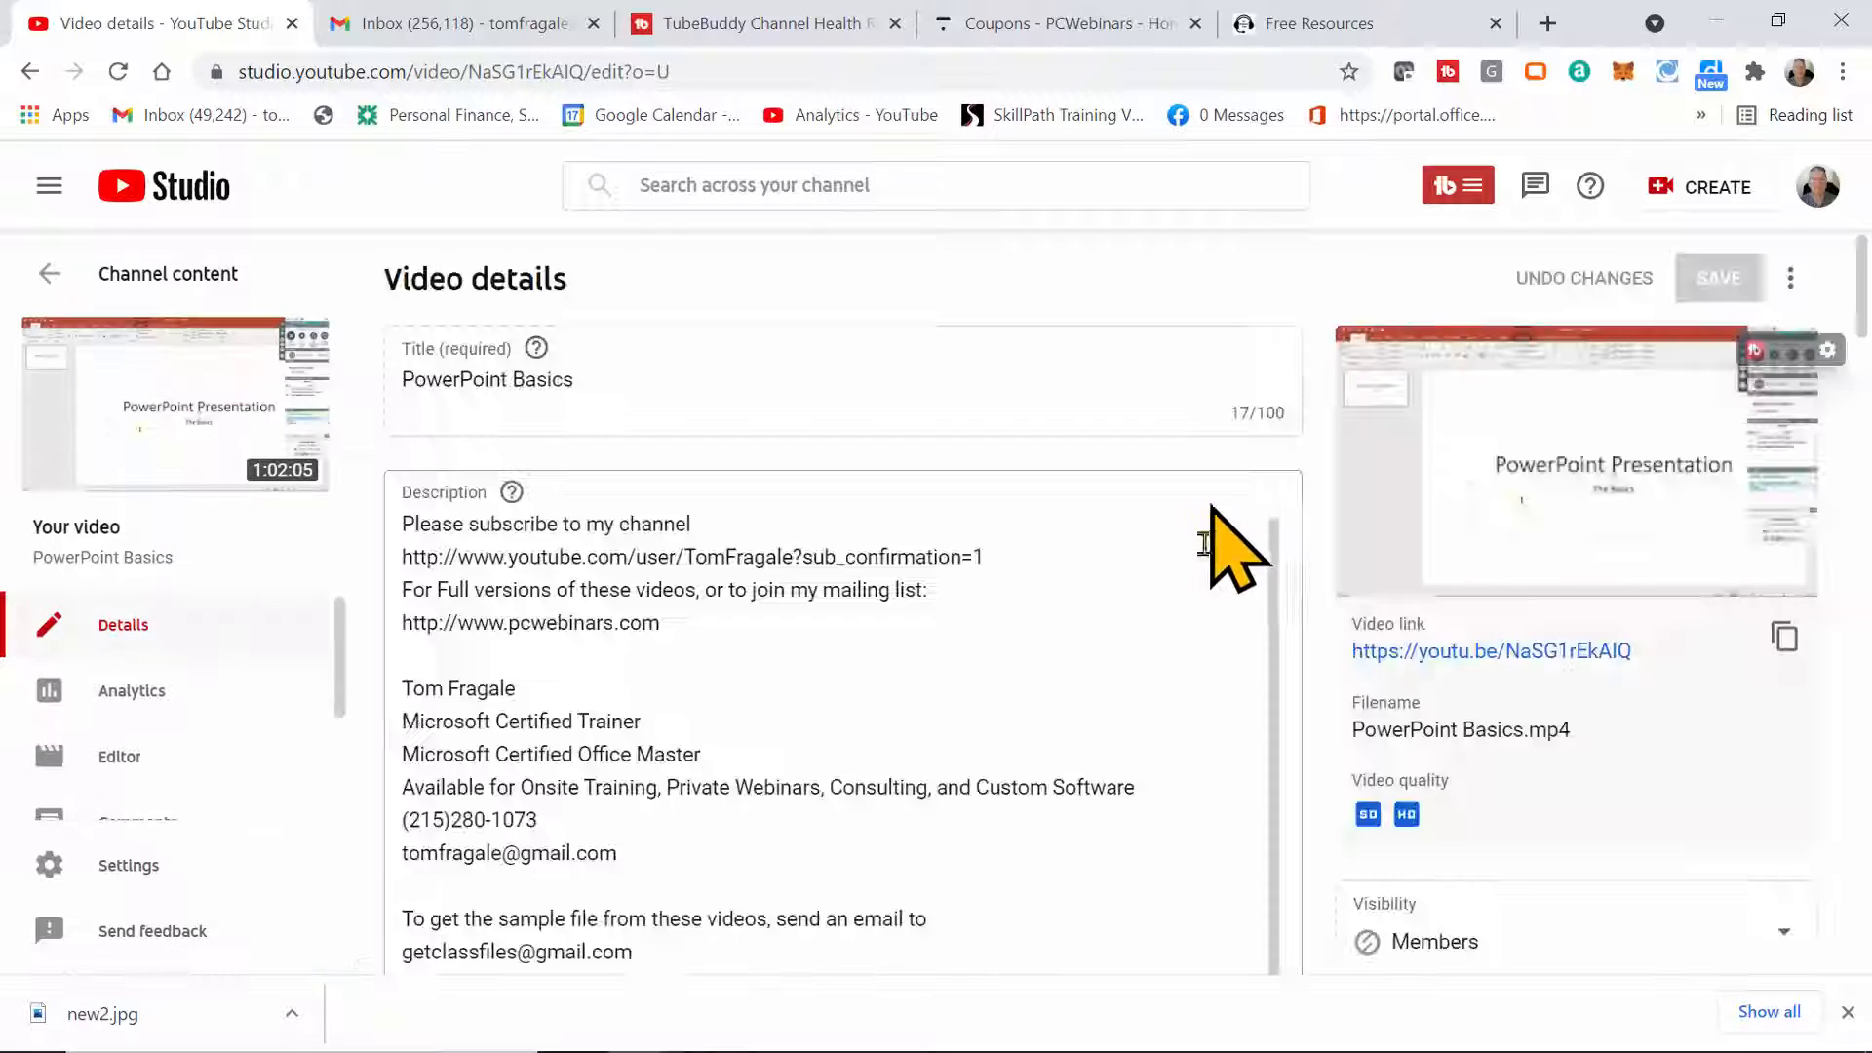
{"action": "left_click", "coordinate": [655, 380]}
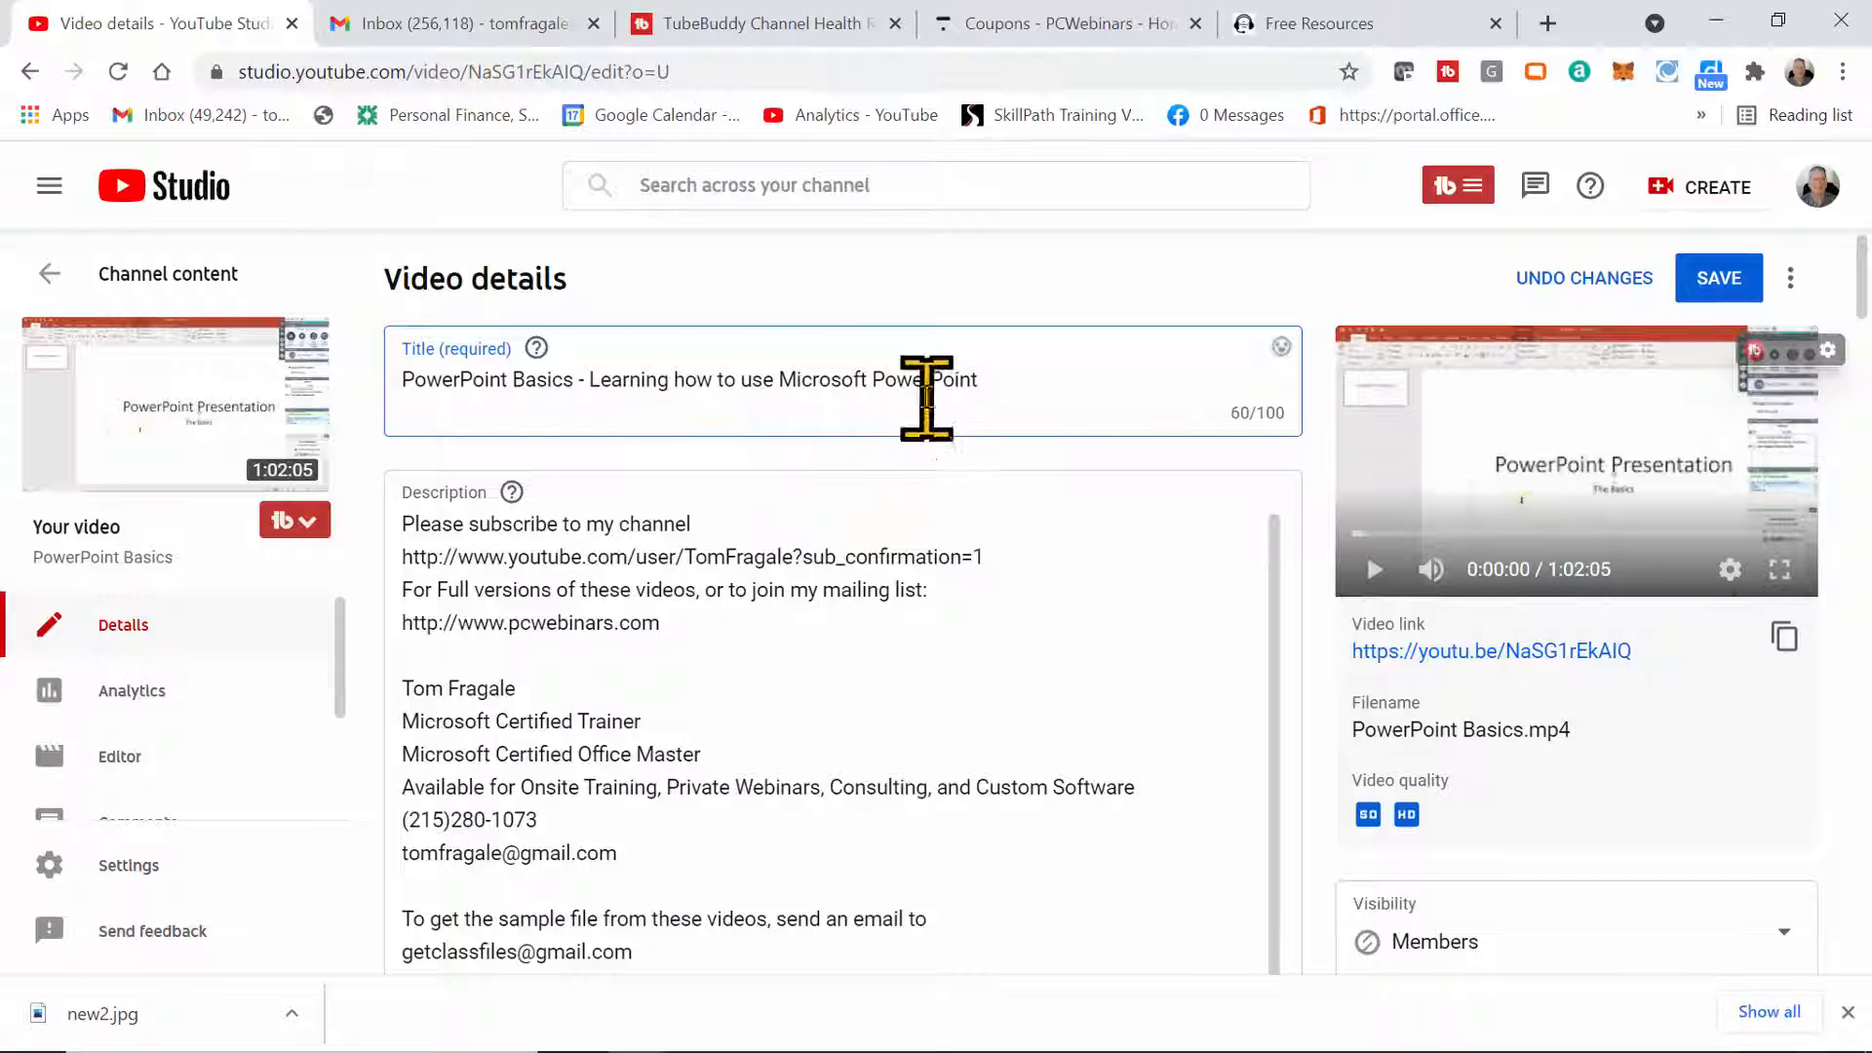
Copy the full video title and insert it as a new first line of the description, followed by a blank line
{"action": "left_click_drag", "start_coordinate": [981, 376], "coordinate": [352, 388]}
{"action": "key", "text": "ctrl+c"}
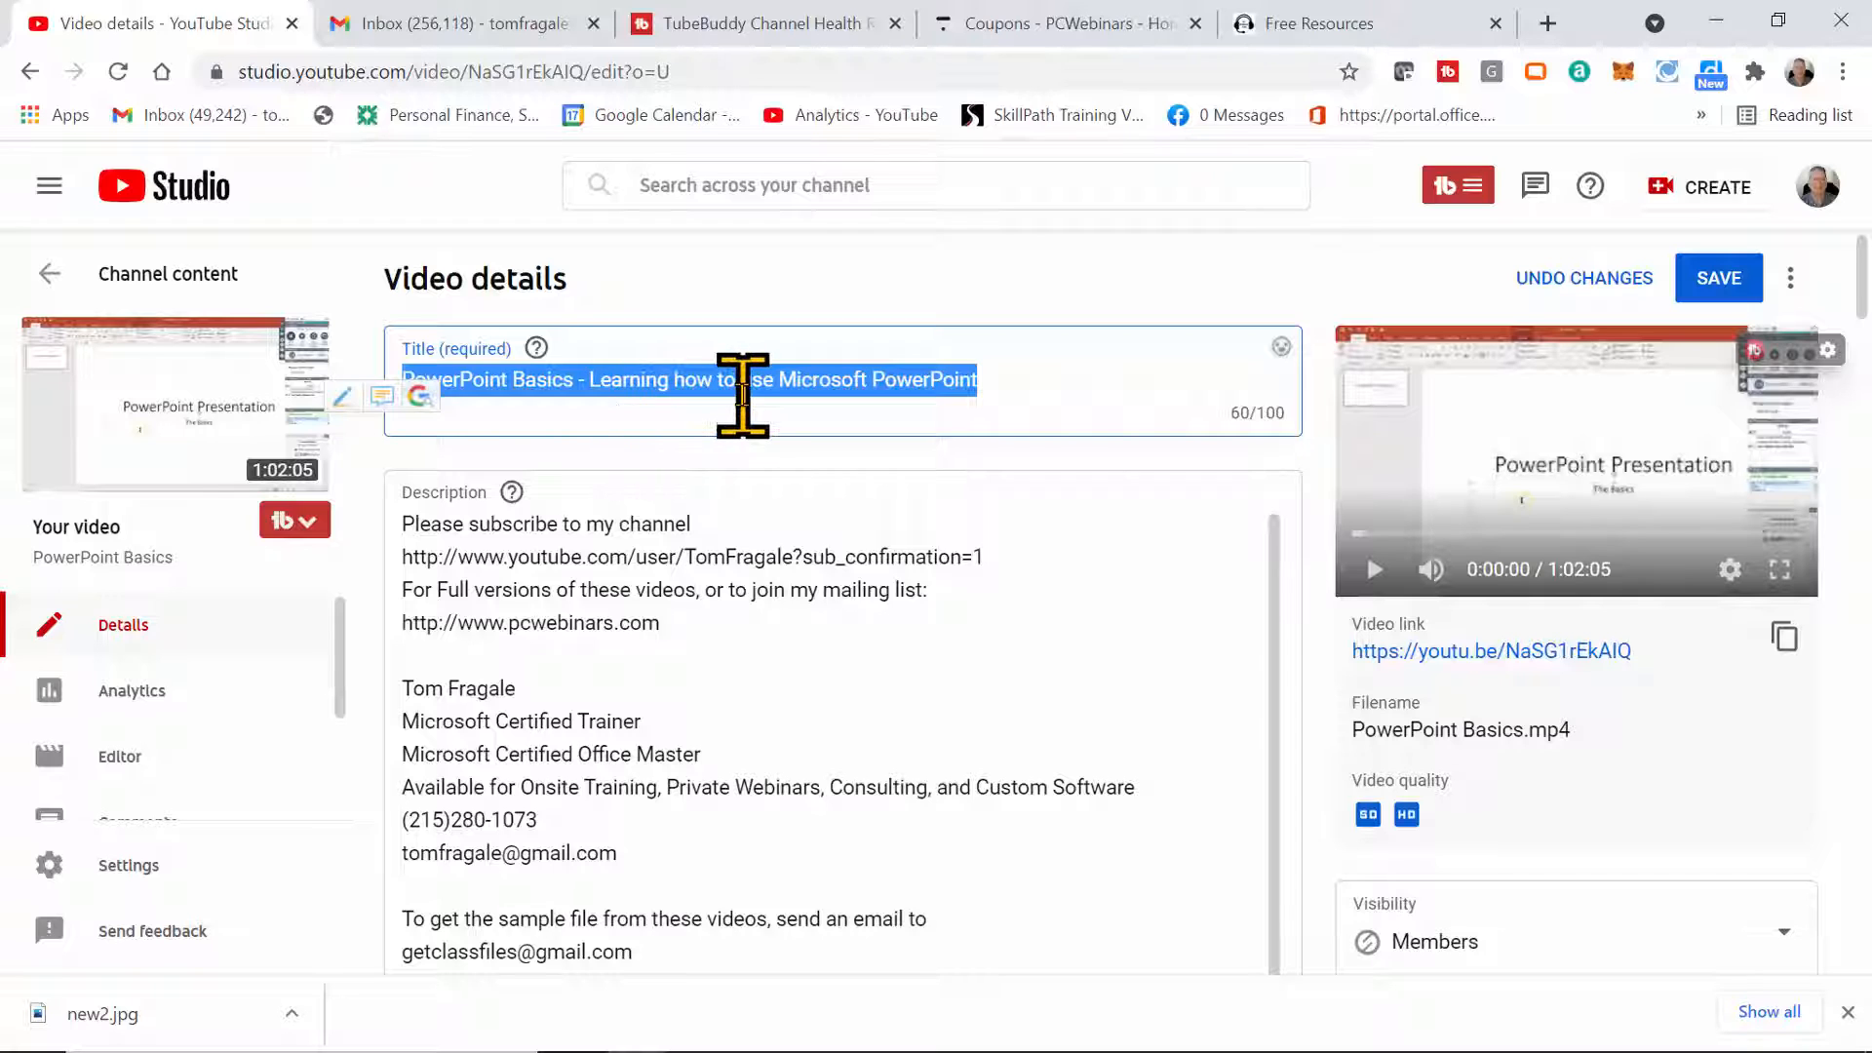
{"action": "left_click", "coordinate": [459, 531]}
{"action": "key", "text": "Return"}
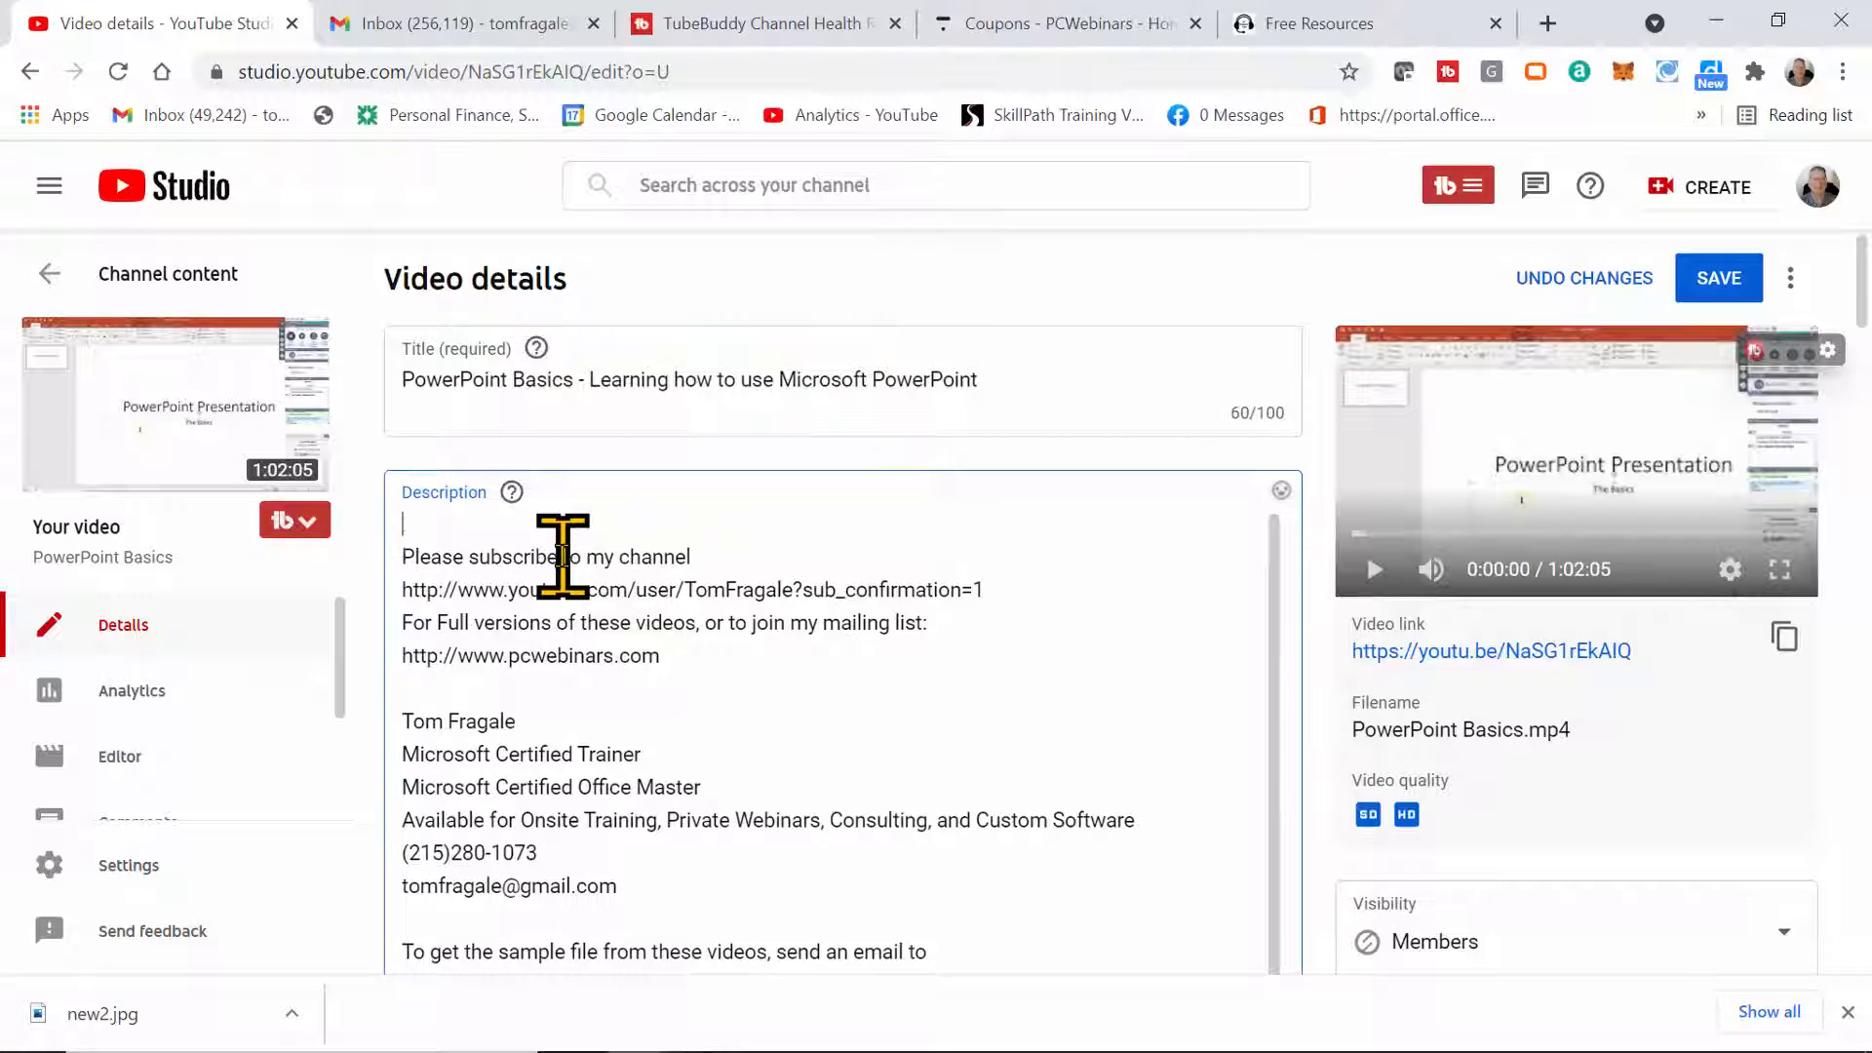
{"action": "key", "text": "ctrl+v"}
{"action": "key", "text": "Return"}
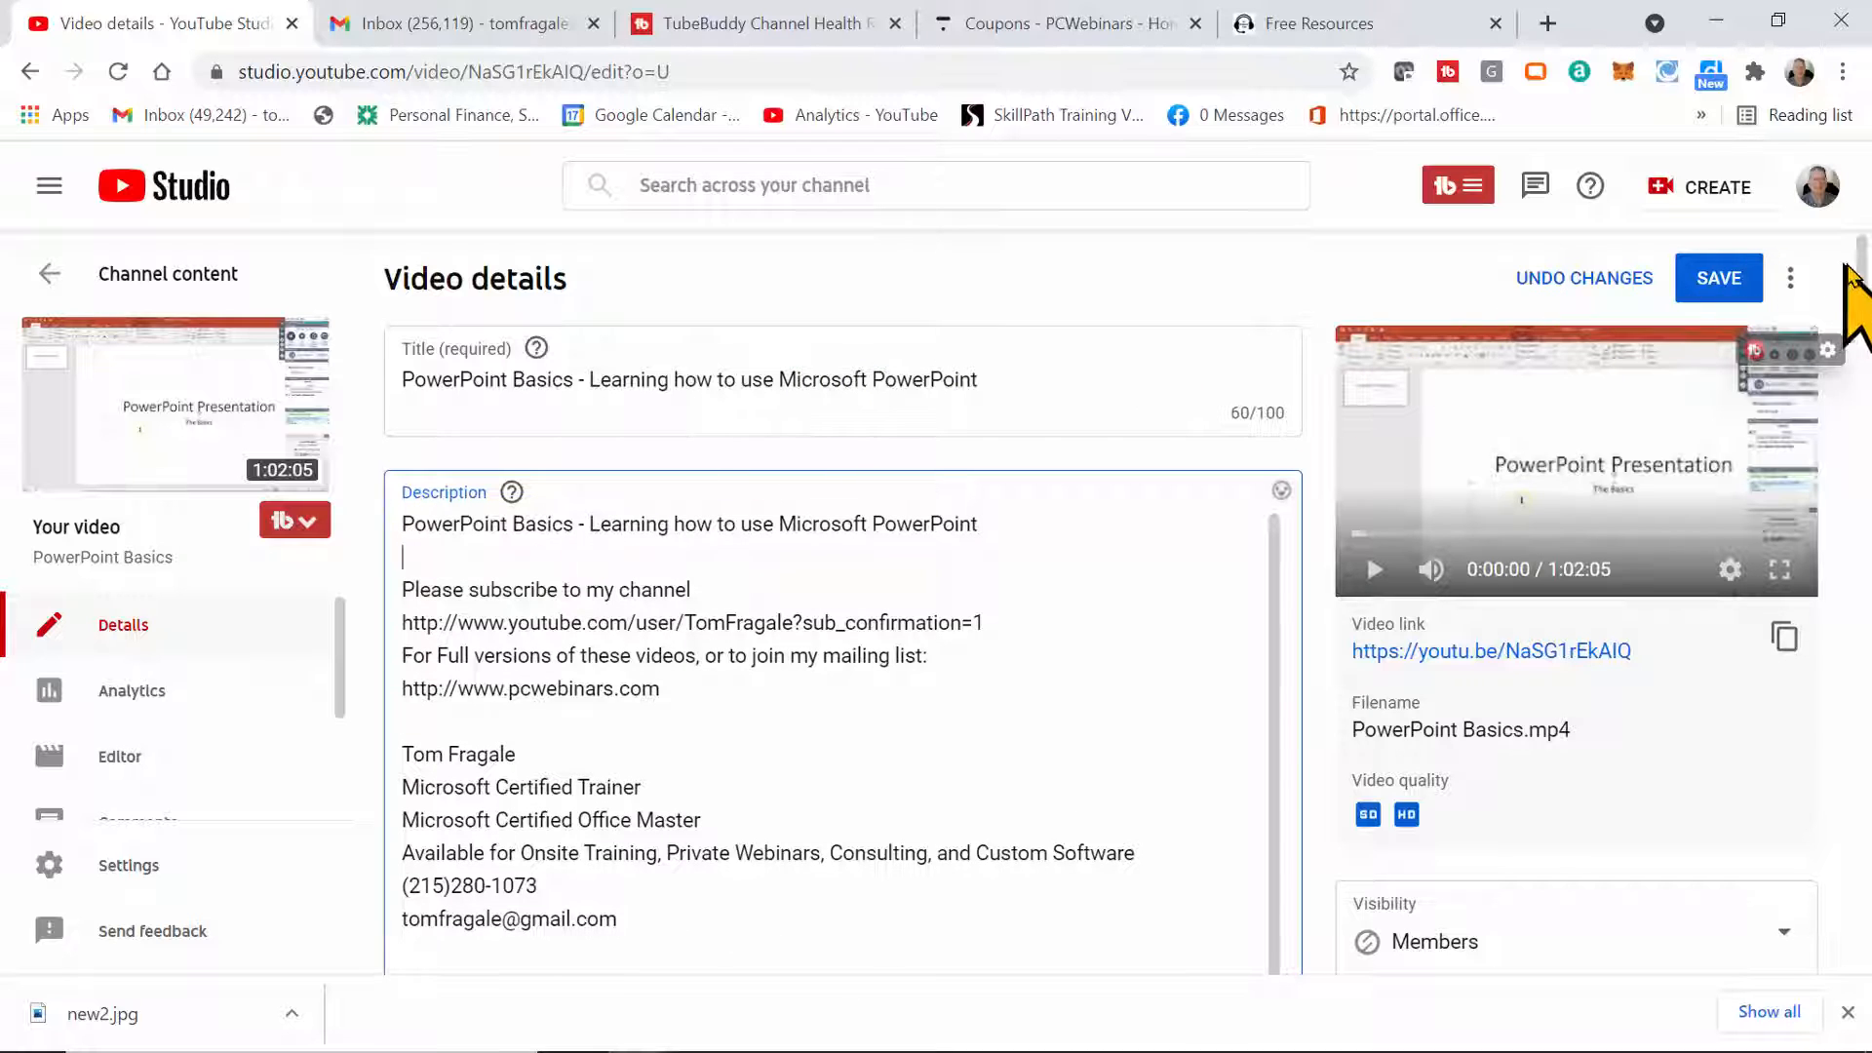
Add the copied video title as a tag of the video
{"action": "left_click_drag", "start_coordinate": [1862, 276], "coordinate": [1865, 683]}
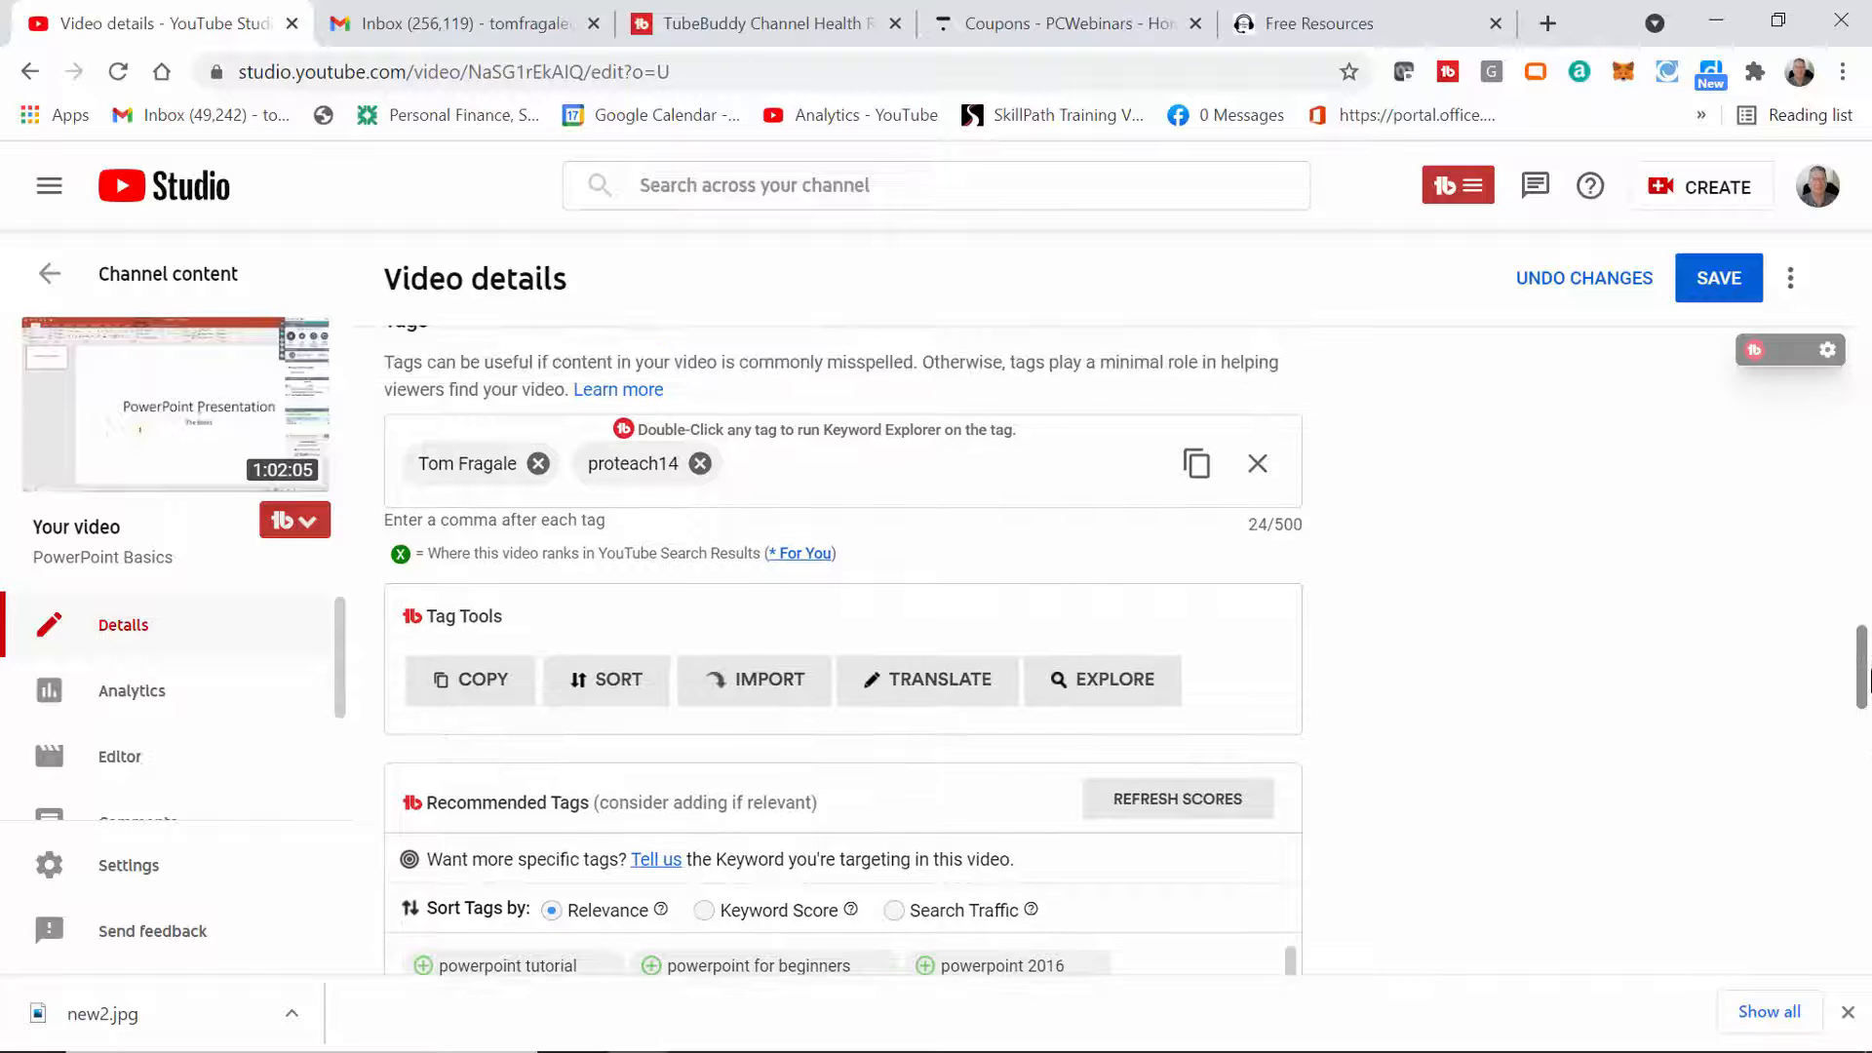
{"action": "right_click", "coordinate": [798, 466]}
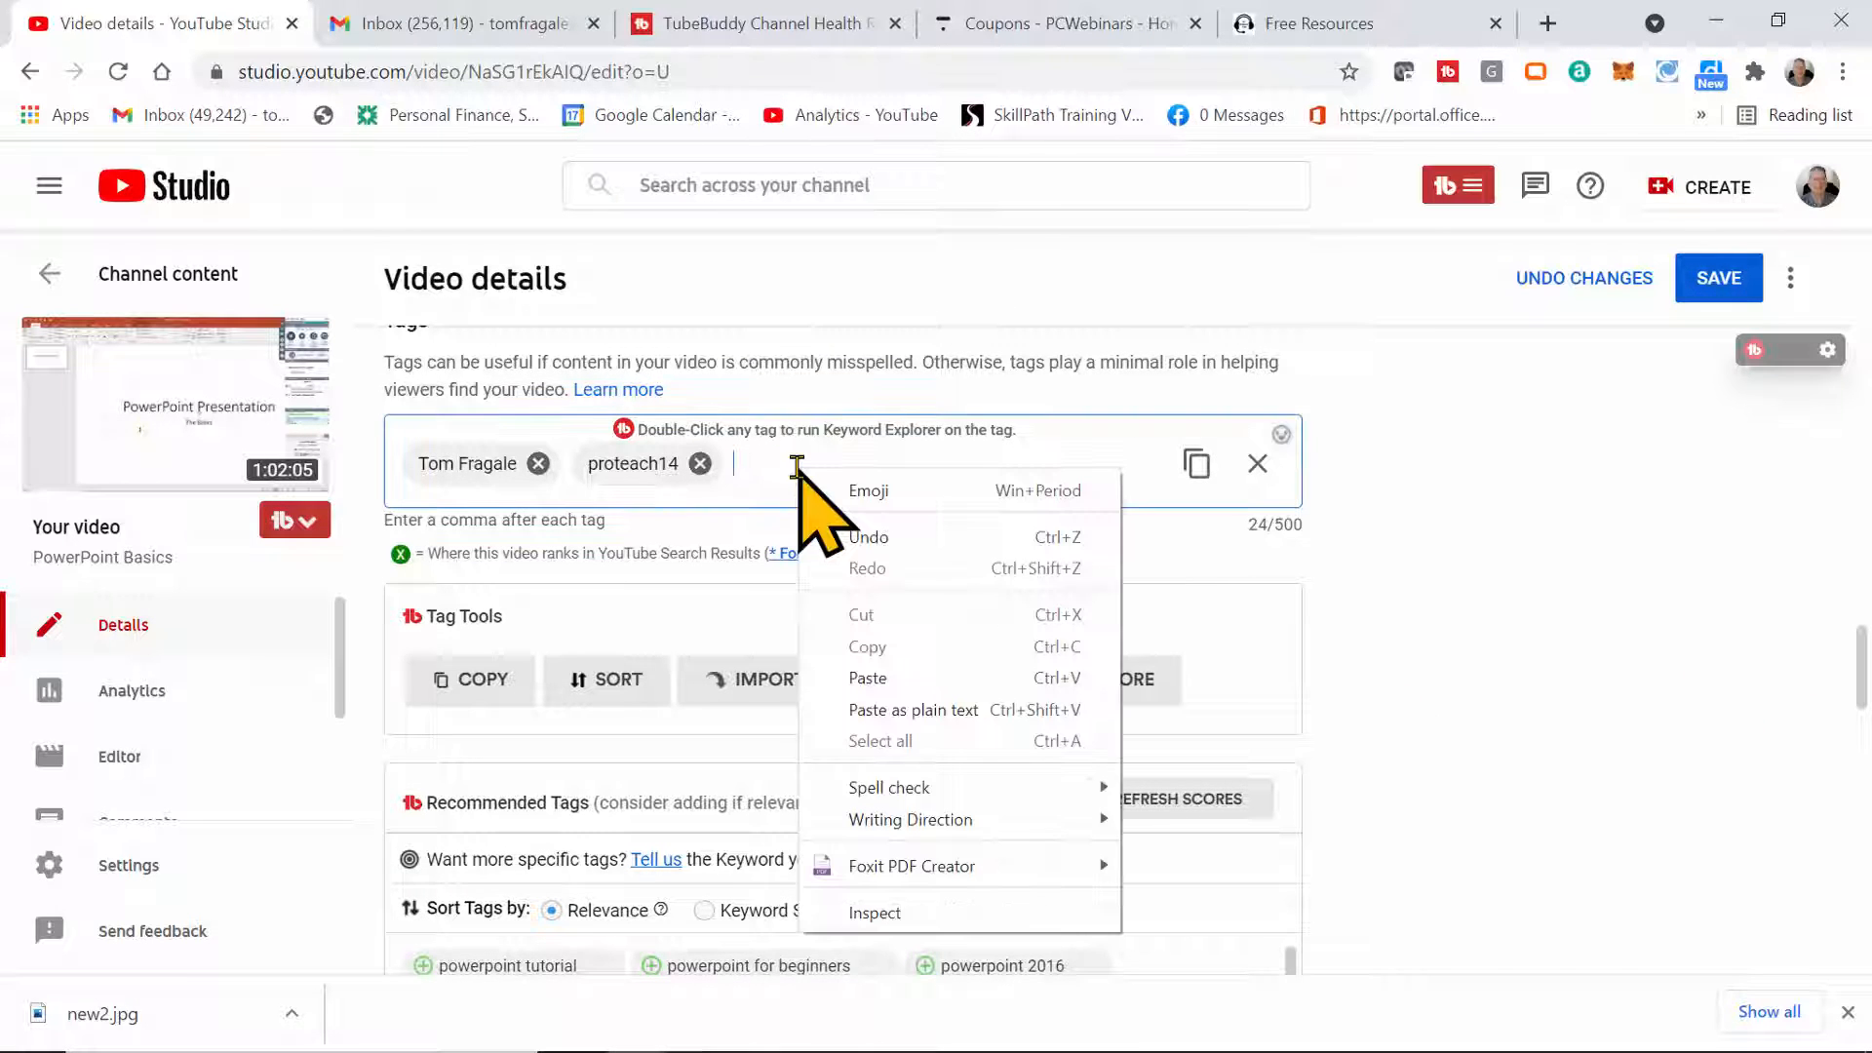
{"action": "left_click", "coordinate": [884, 679]}
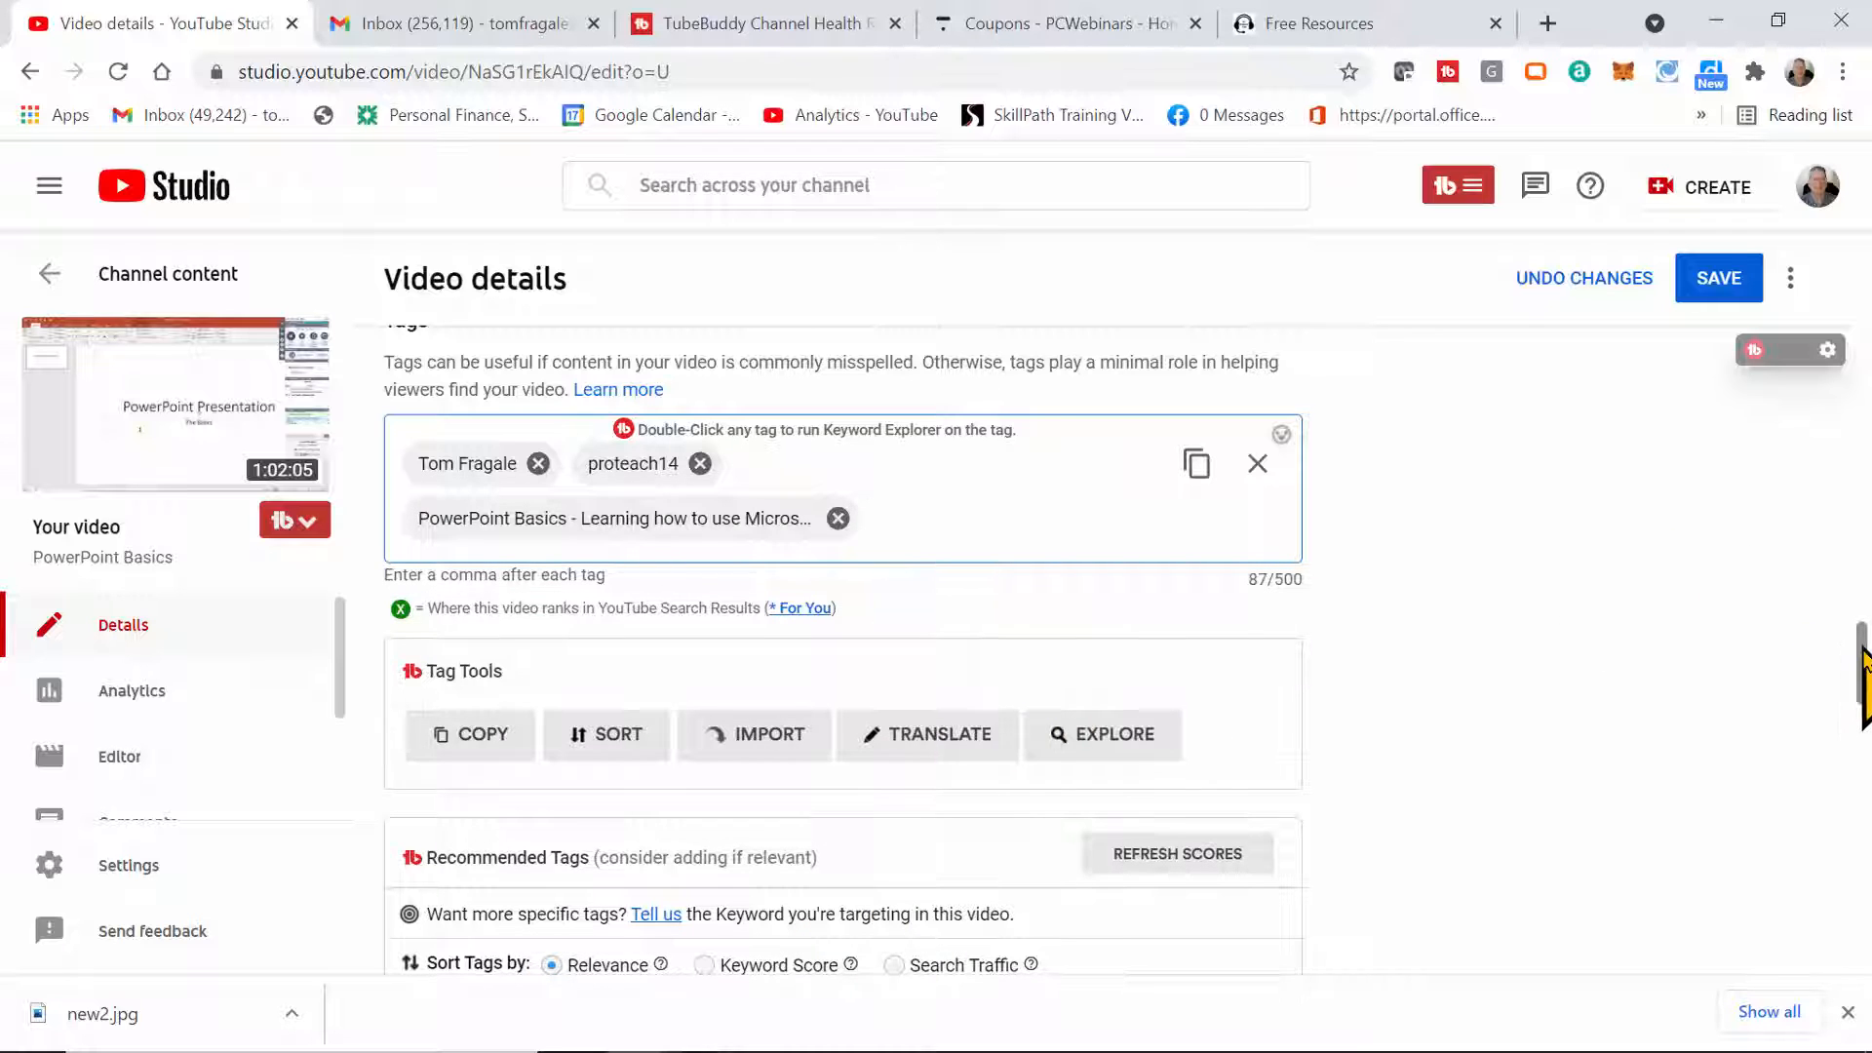
Add the recommended tags powerpoint tutorial, powerpoint for beginners, powerpoint 2016, how to use powerpoint and powerpoint 2019
{"action": "left_click_drag", "start_coordinate": [1864, 651], "coordinate": [1864, 659]}
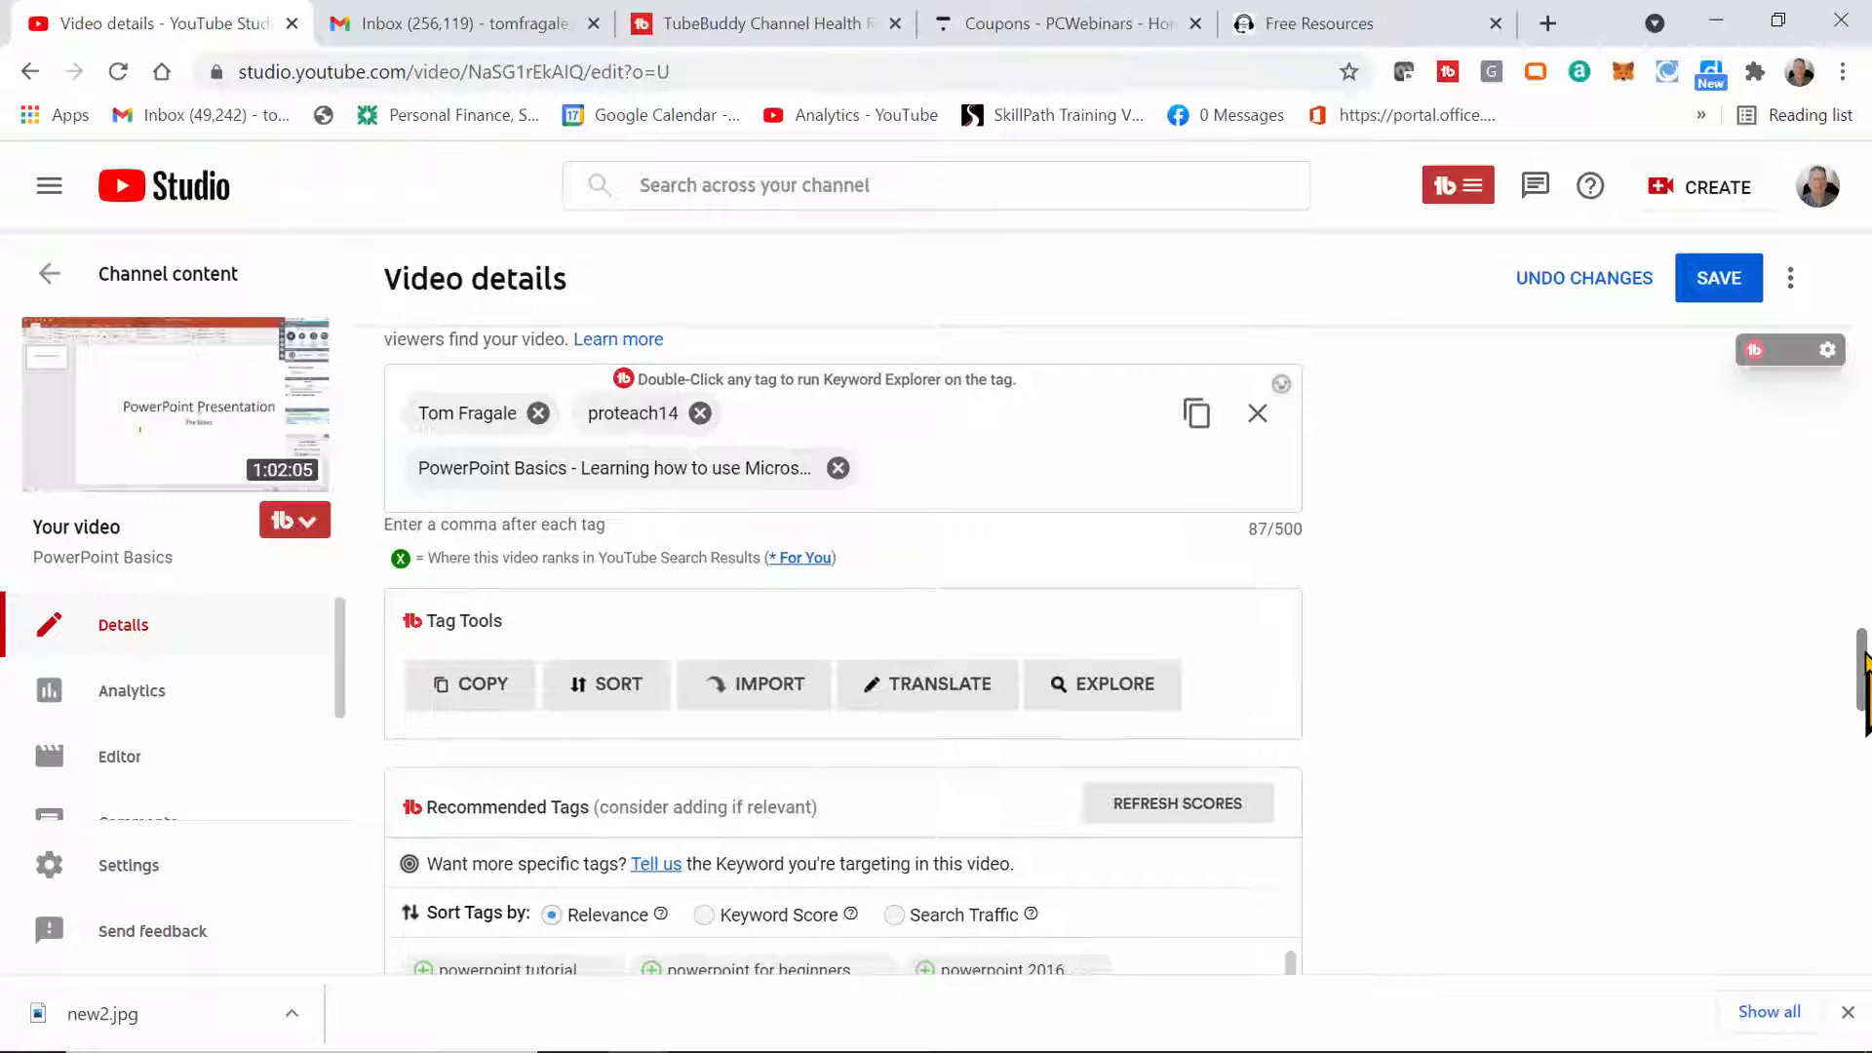
{"action": "left_click_drag", "start_coordinate": [1864, 655], "coordinate": [1865, 733]}
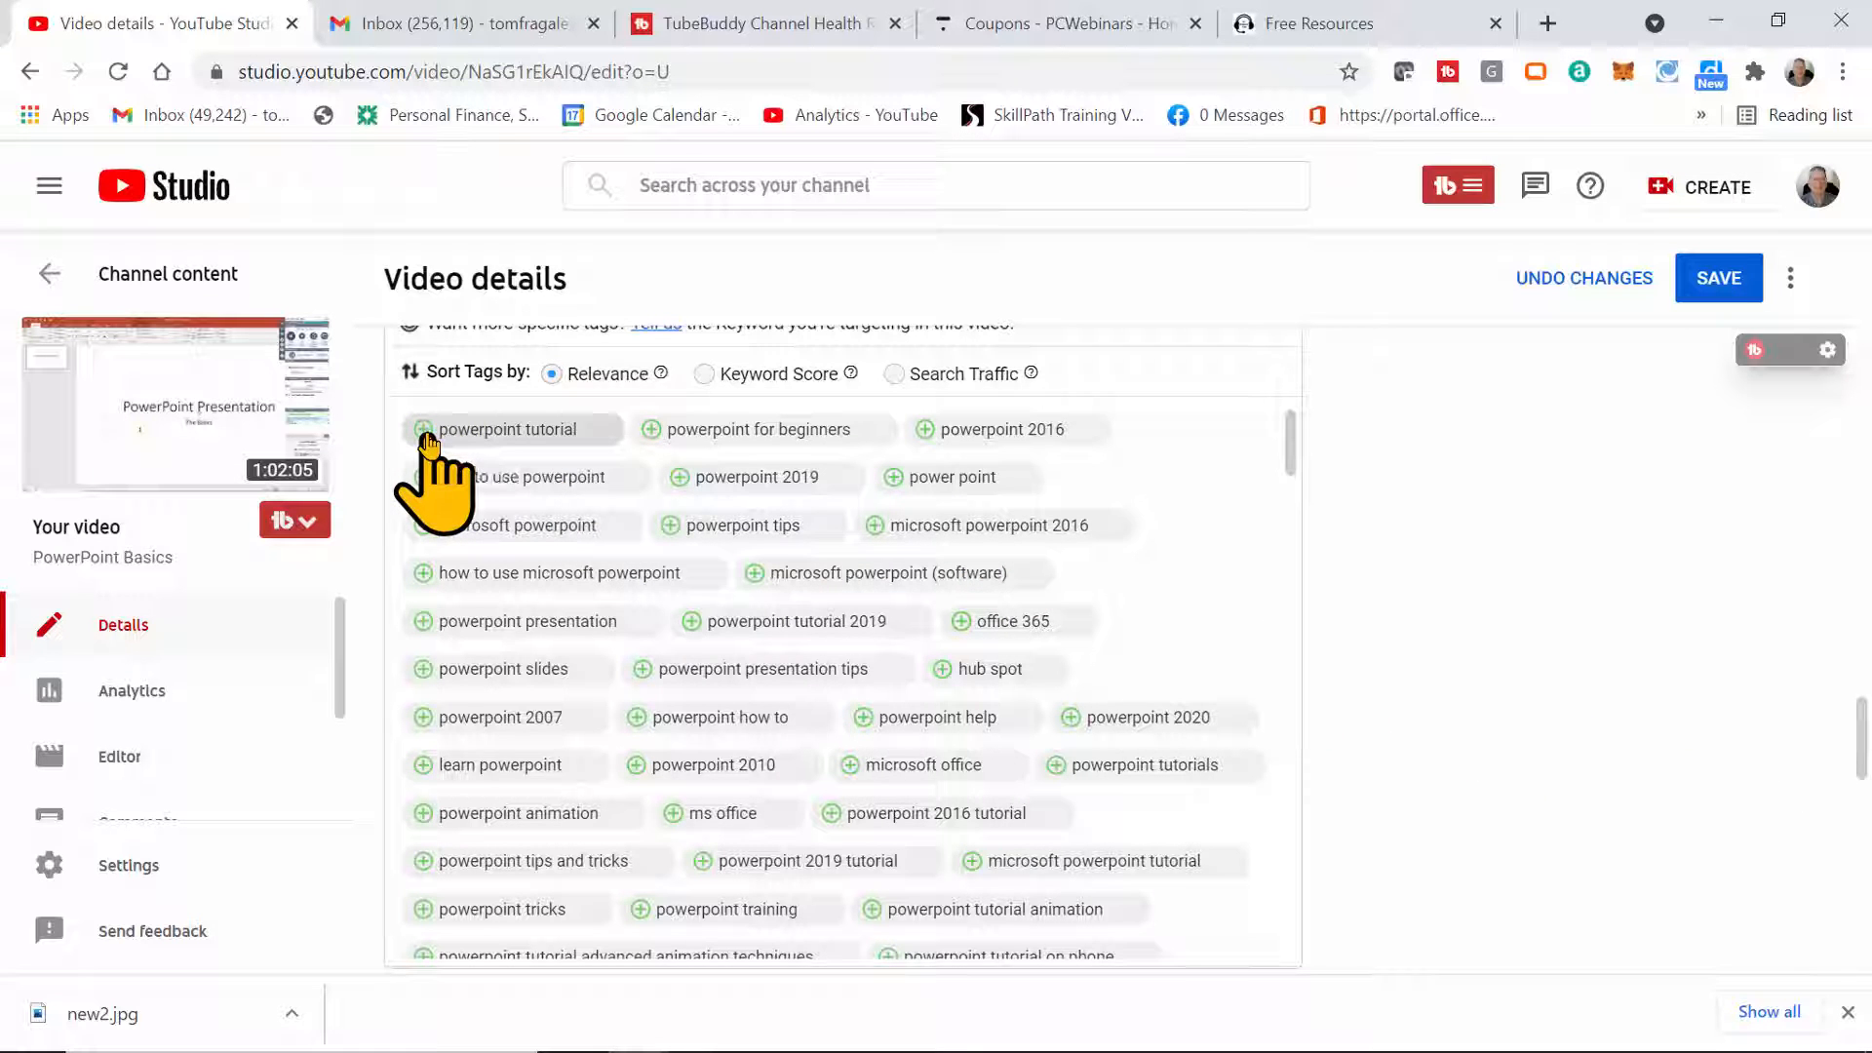
{"action": "left_click", "coordinate": [522, 430]}
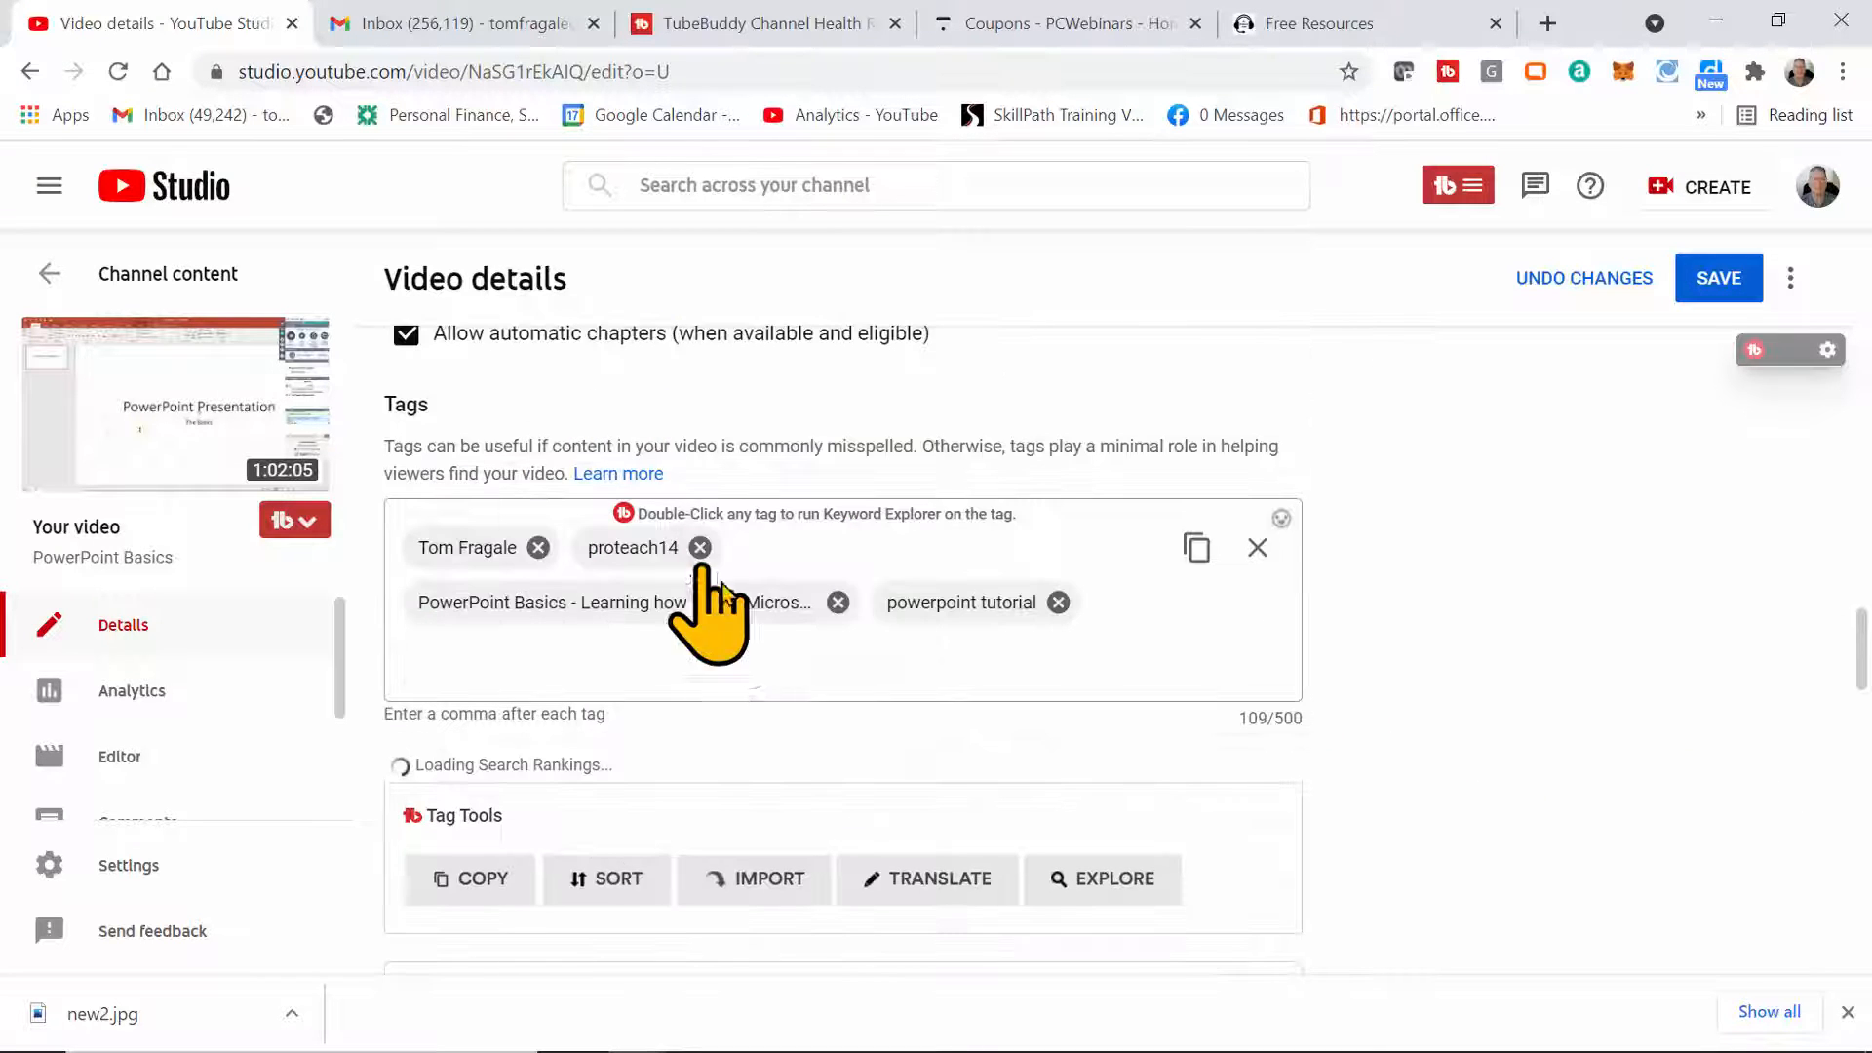
{"action": "left_click_drag", "start_coordinate": [1860, 664], "coordinate": [1865, 716]}
{"action": "left_click", "coordinate": [651, 604]}
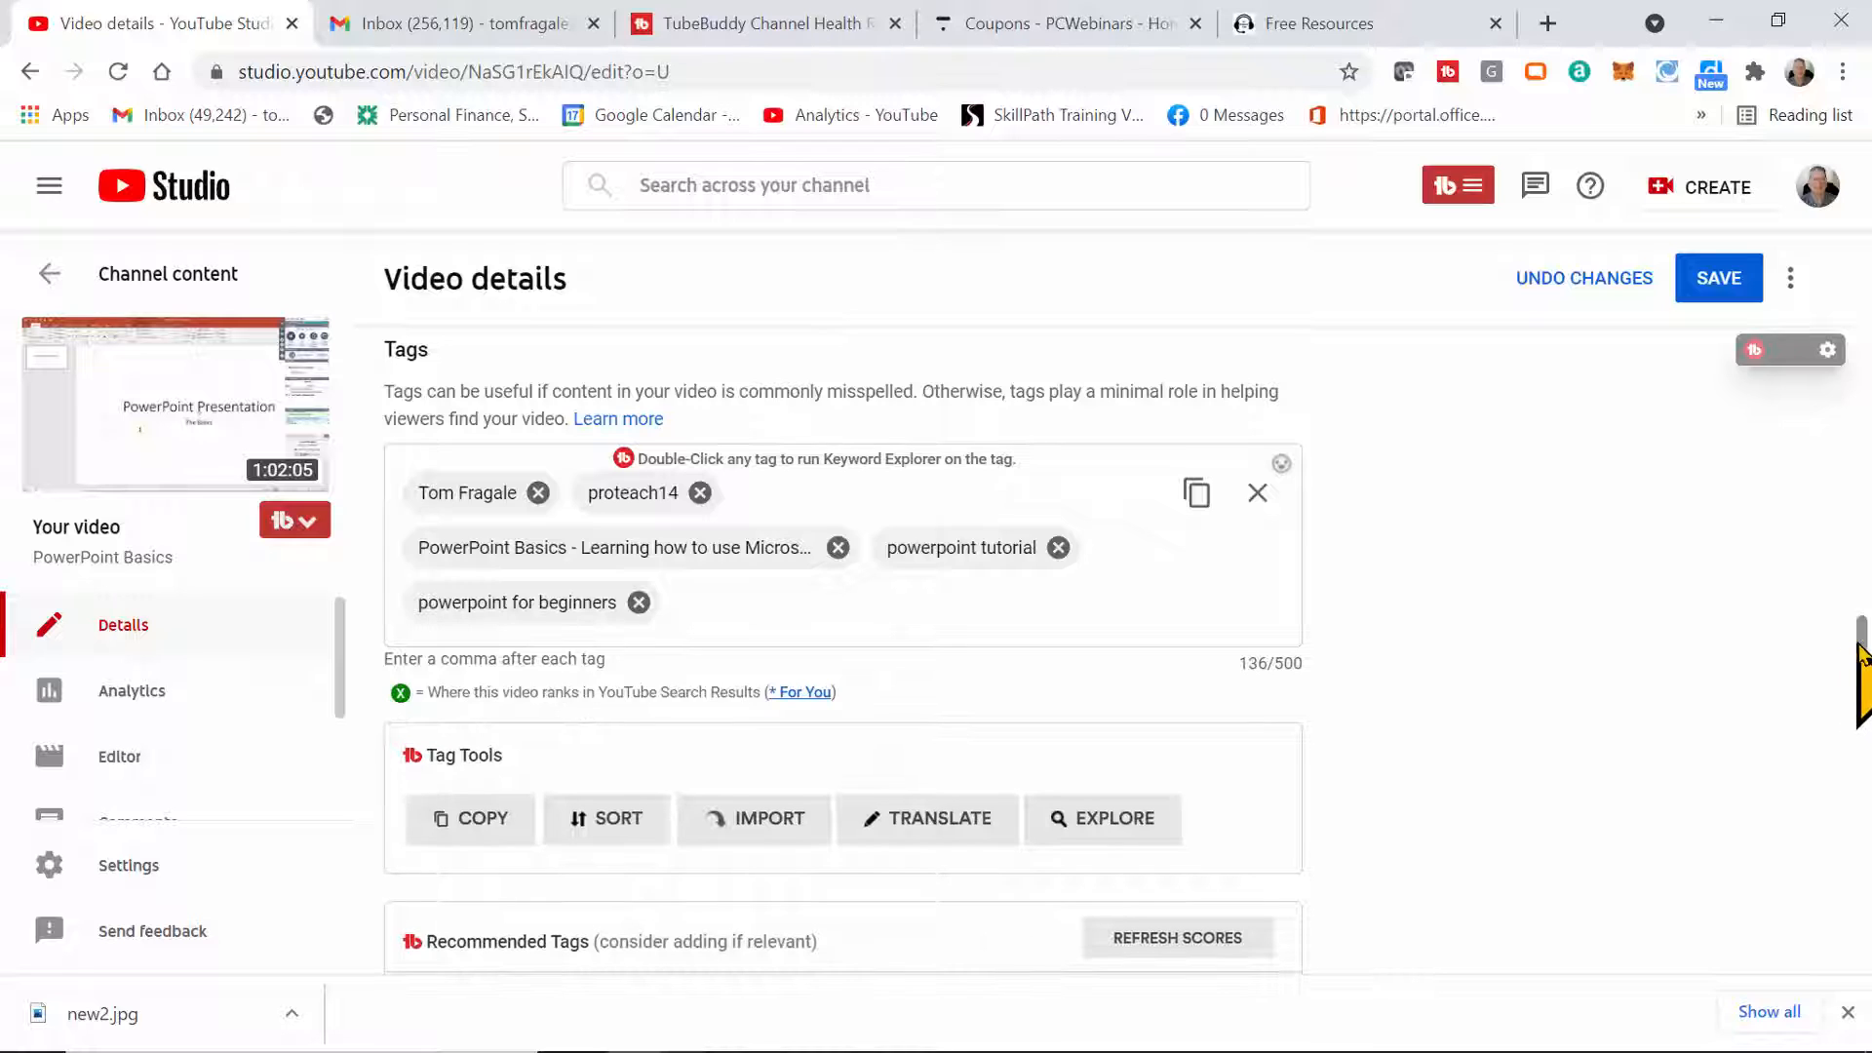
{"action": "left_click_drag", "start_coordinate": [1862, 671], "coordinate": [1862, 750]}
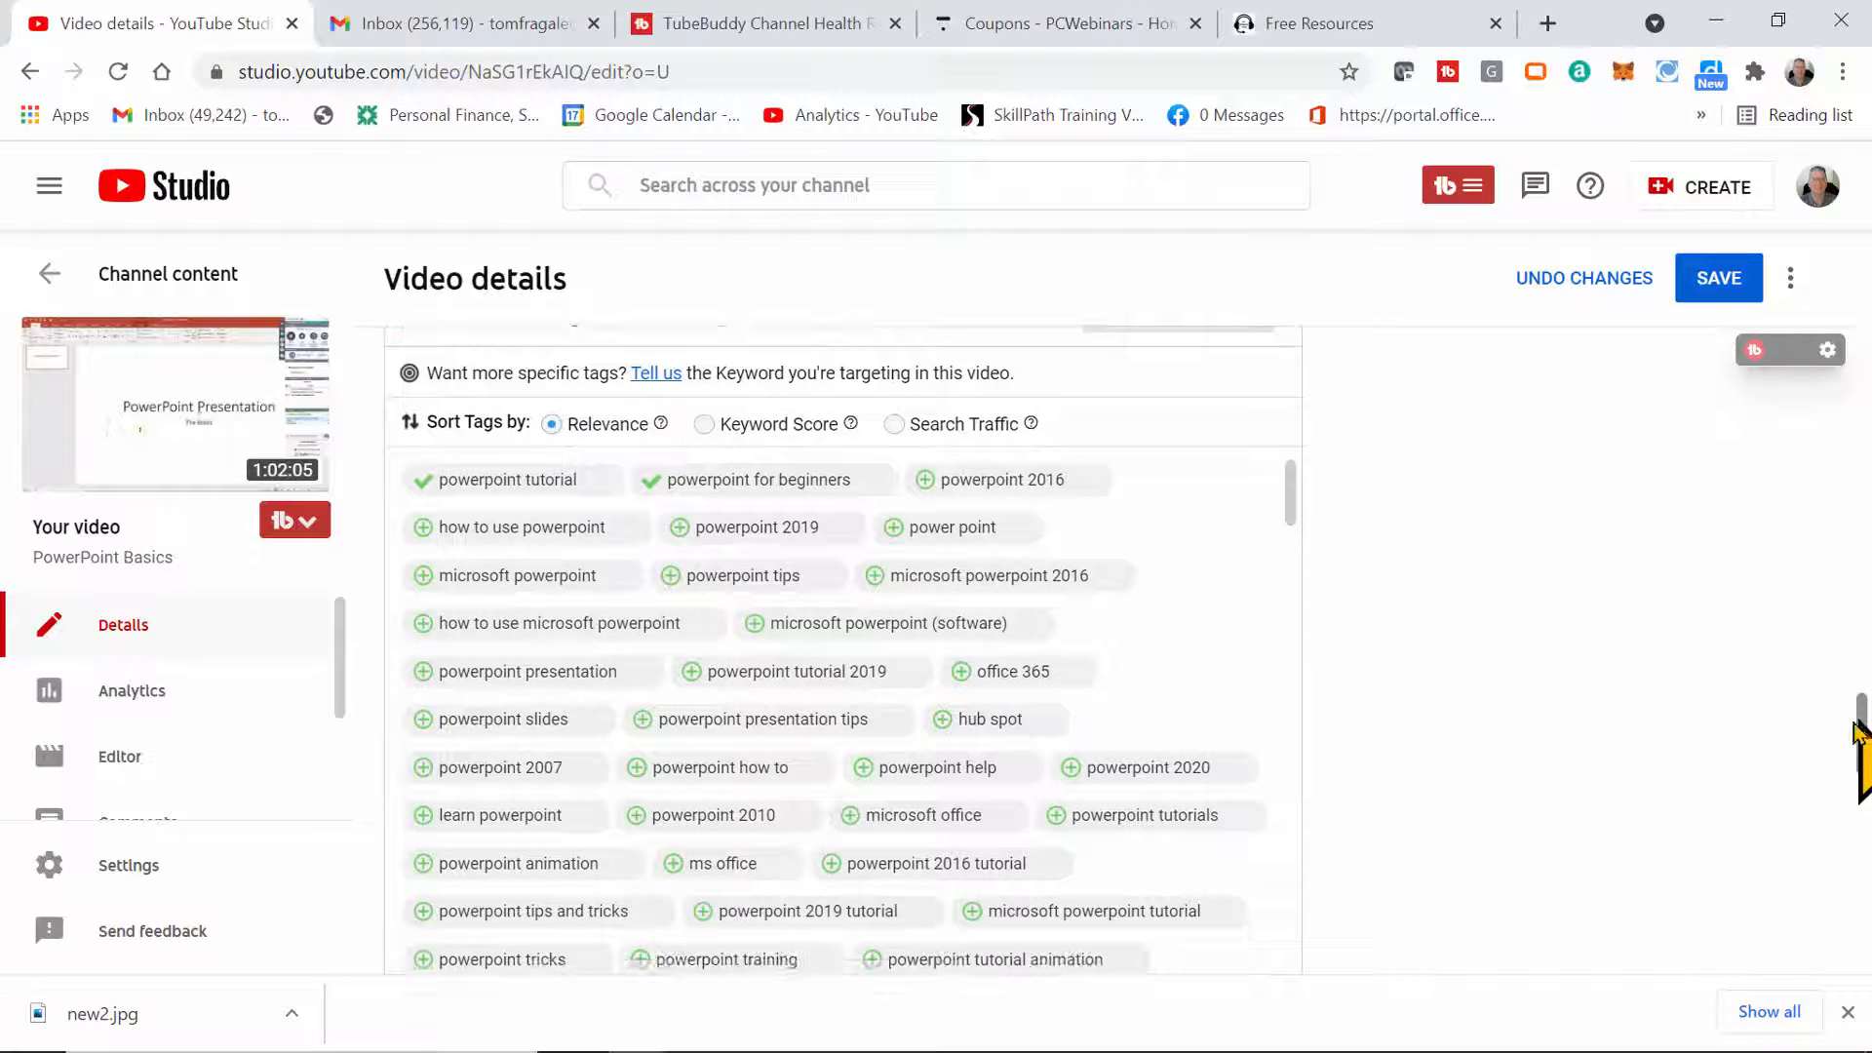
{"action": "left_click", "coordinate": [924, 488]}
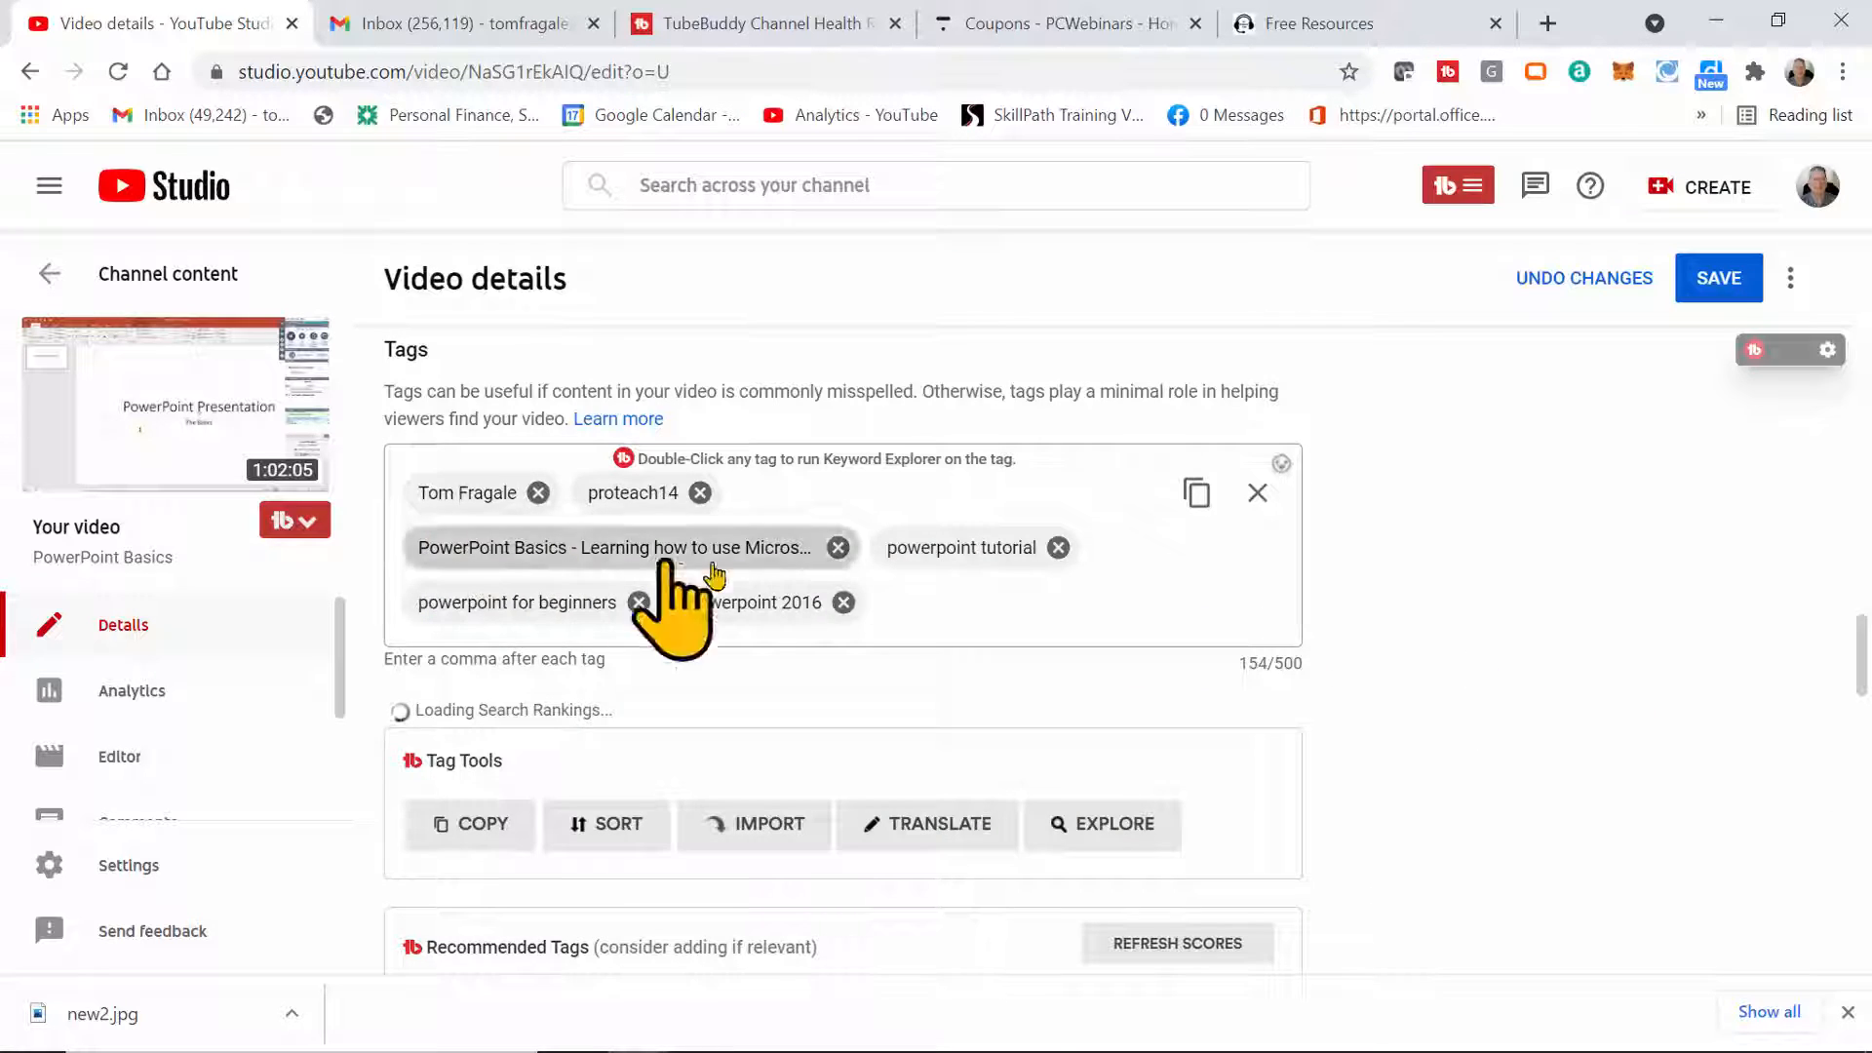
{"action": "left_click_drag", "start_coordinate": [1862, 672], "coordinate": [1862, 741]}
{"action": "left_click", "coordinate": [426, 602]}
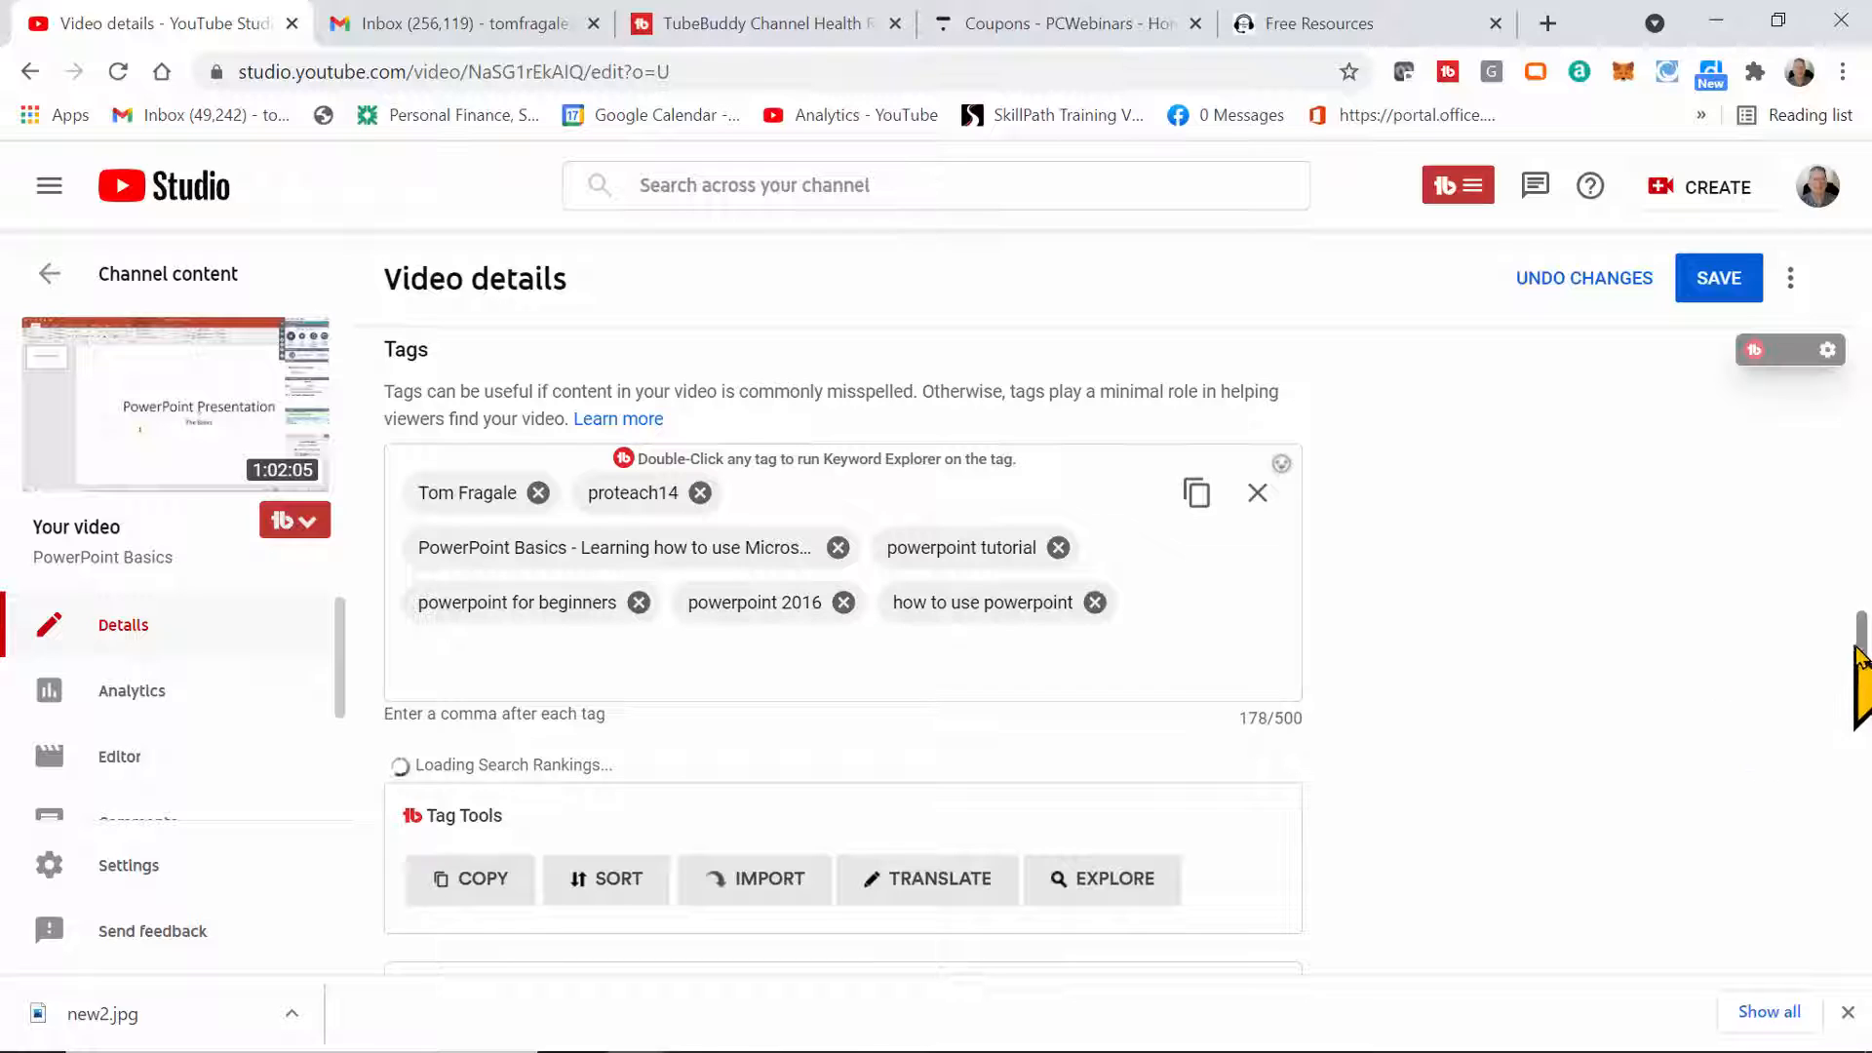
{"action": "left_click_drag", "start_coordinate": [1859, 647], "coordinate": [1826, 764]}
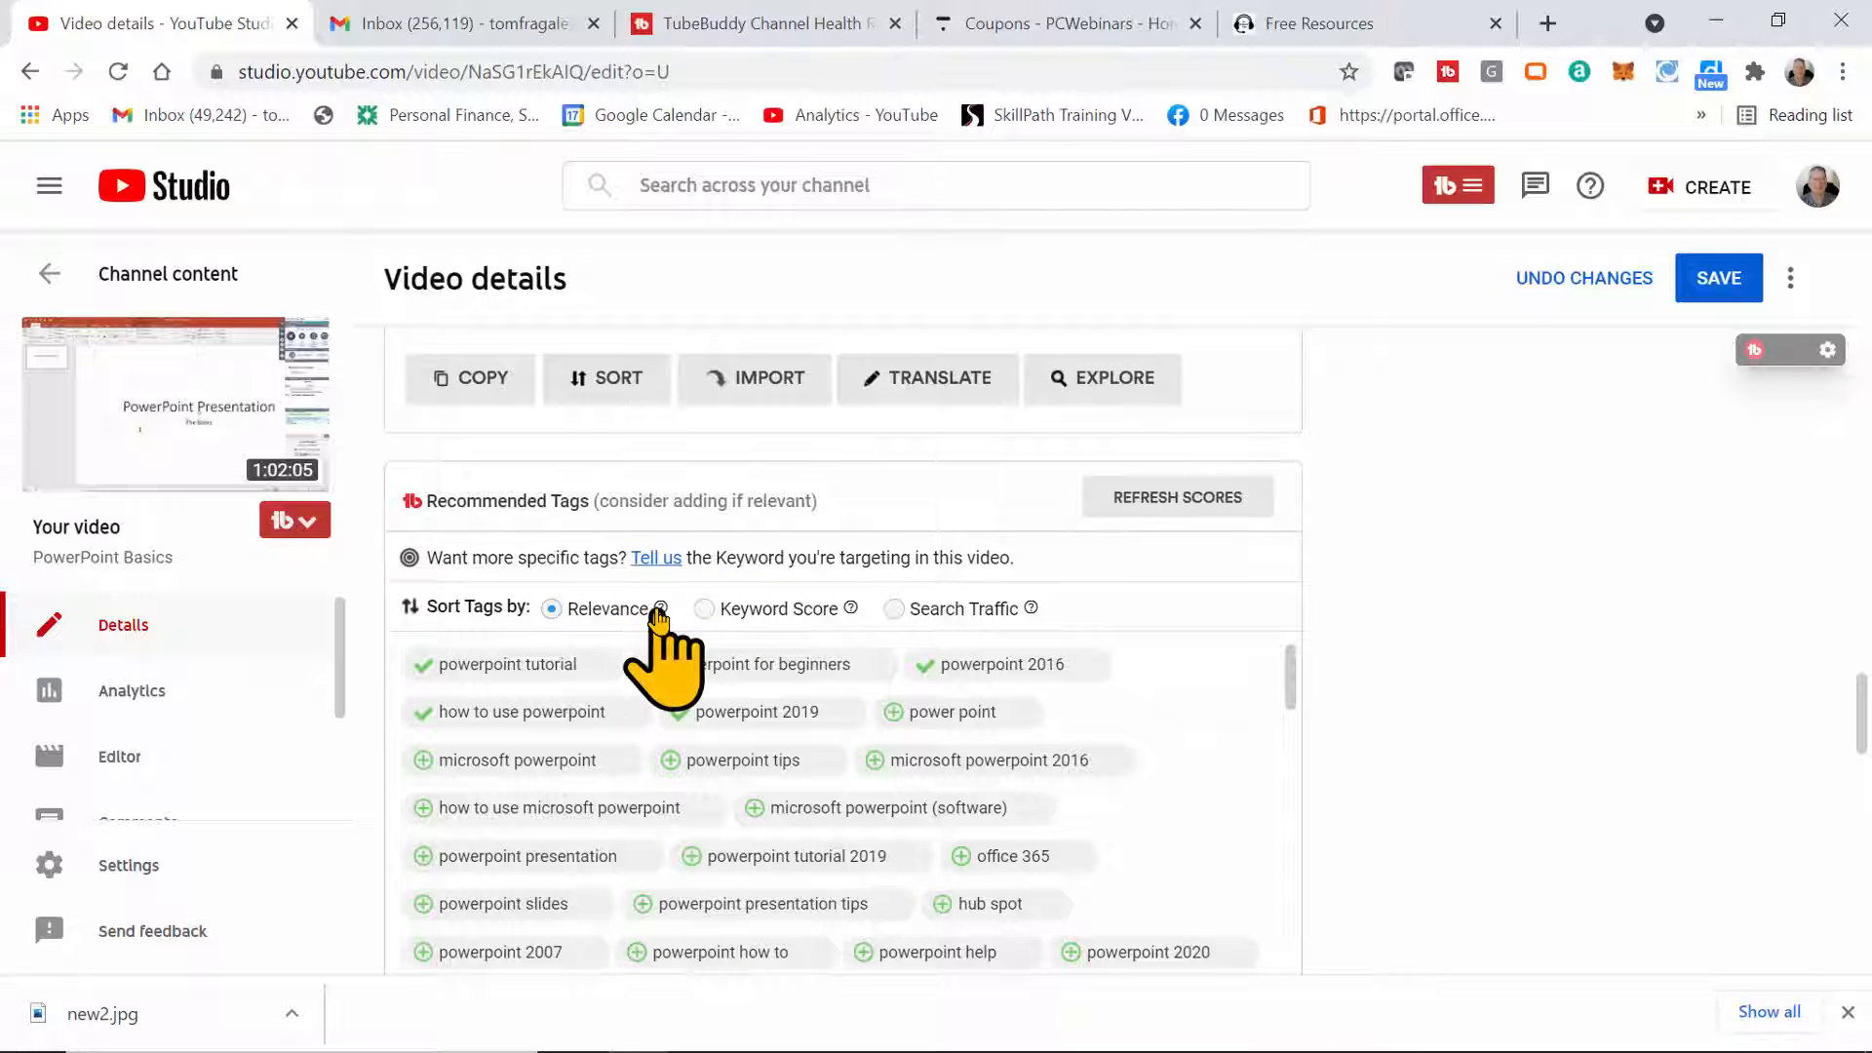
Sort the recommended tags by keyword score and add powerpoint presentation skills for beginners, powerpoint presentation and powerpoint presentation tips
{"action": "mouse_move", "coordinate": [659, 613]}
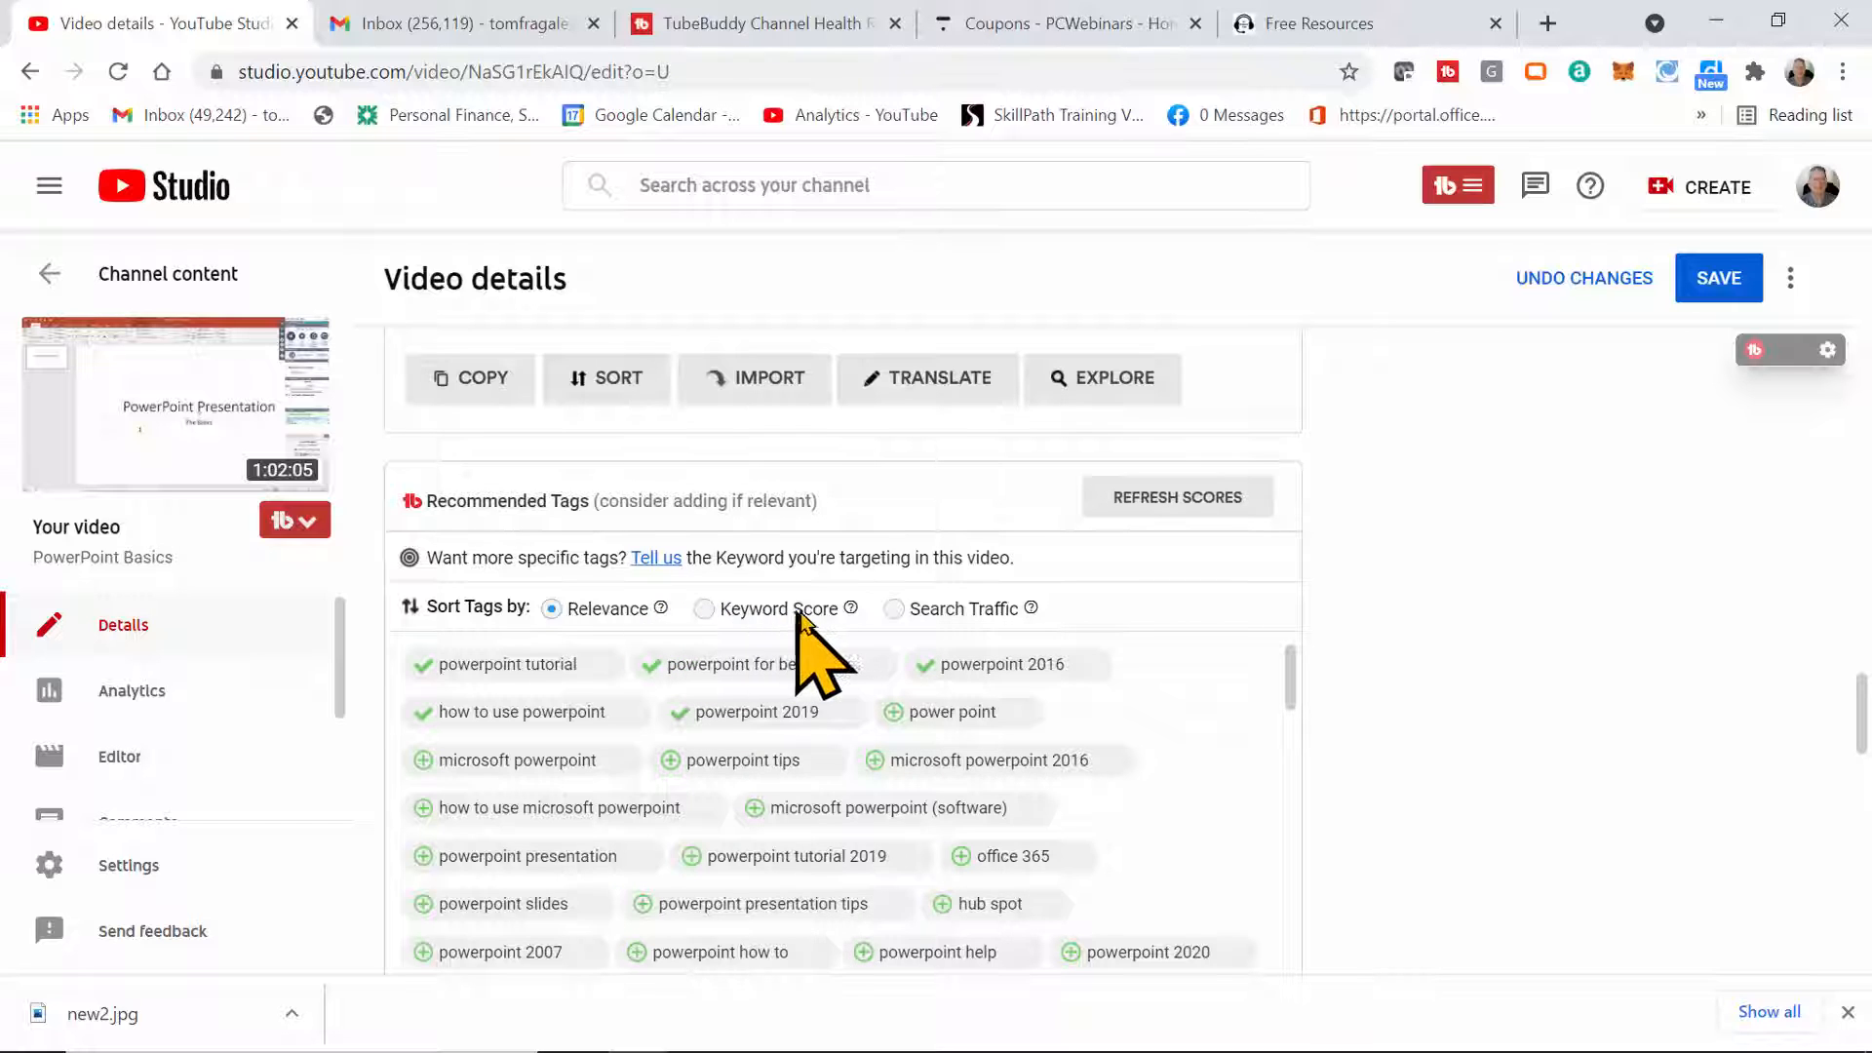
{"action": "mouse_move", "coordinate": [851, 612]}
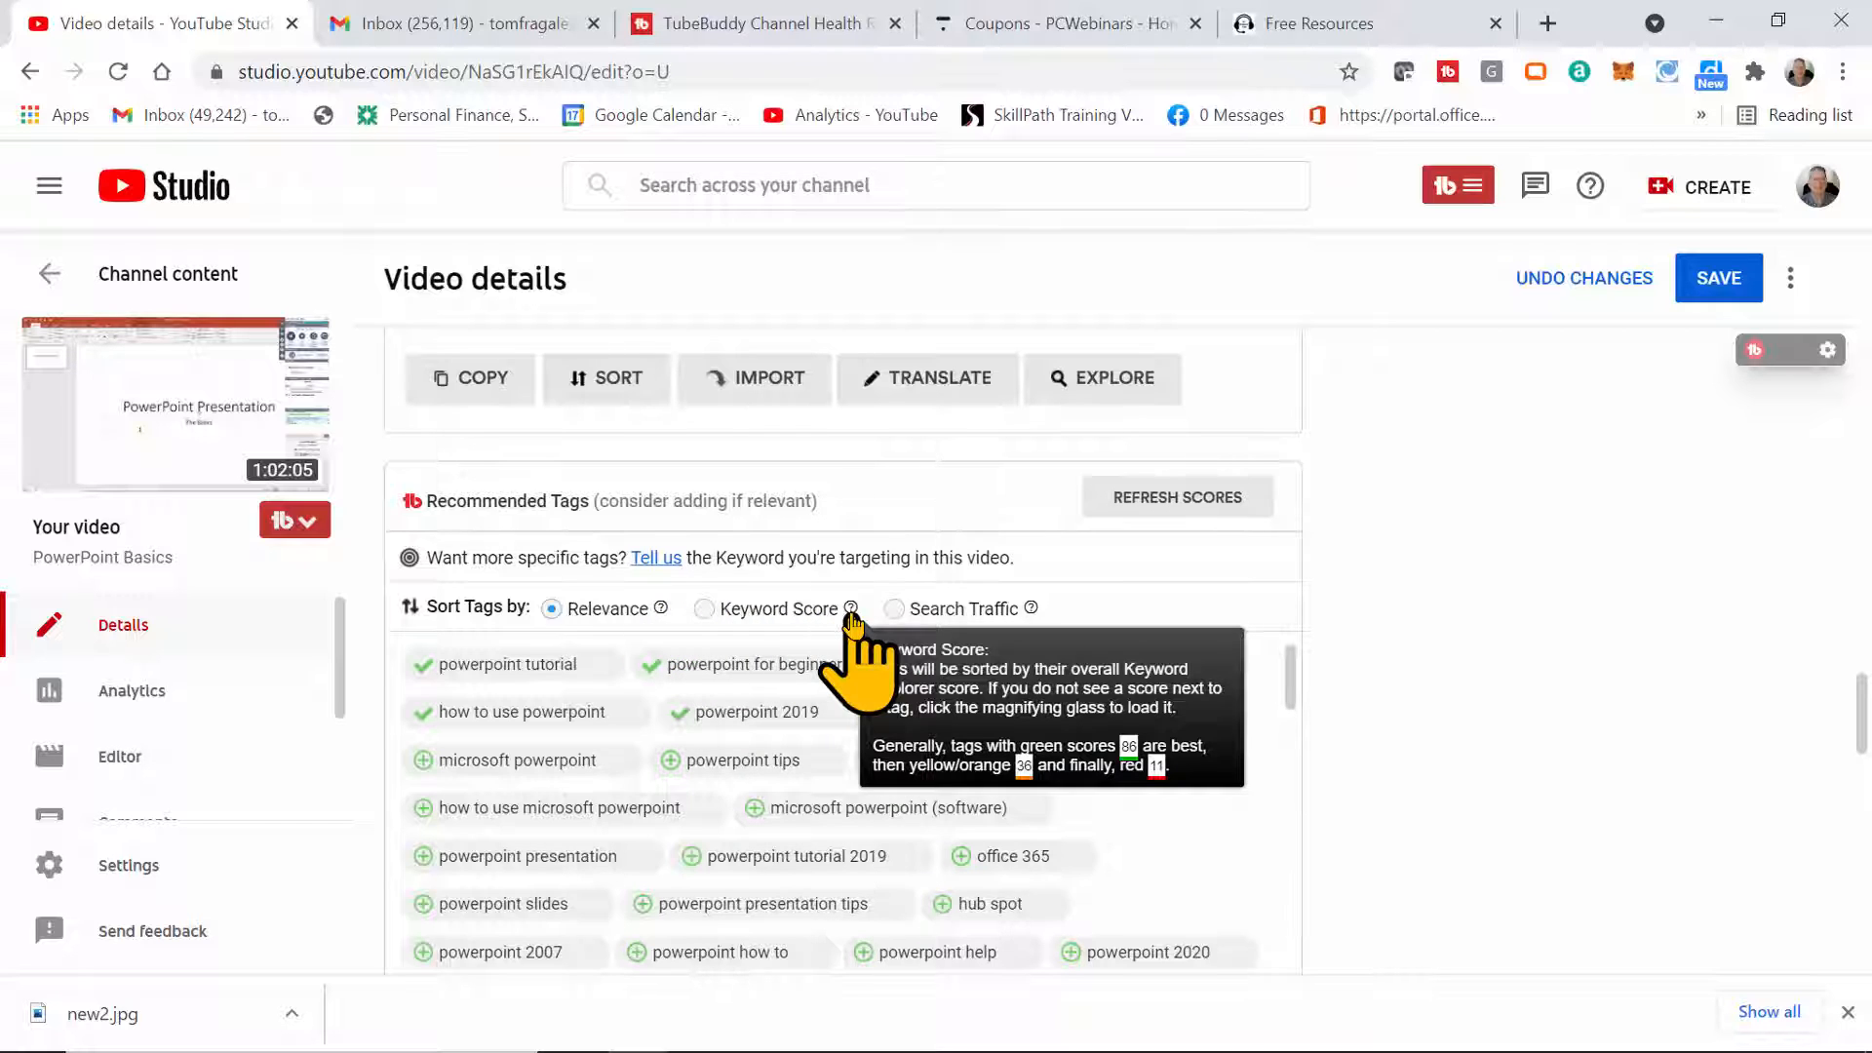
{"action": "left_click", "coordinate": [703, 609]}
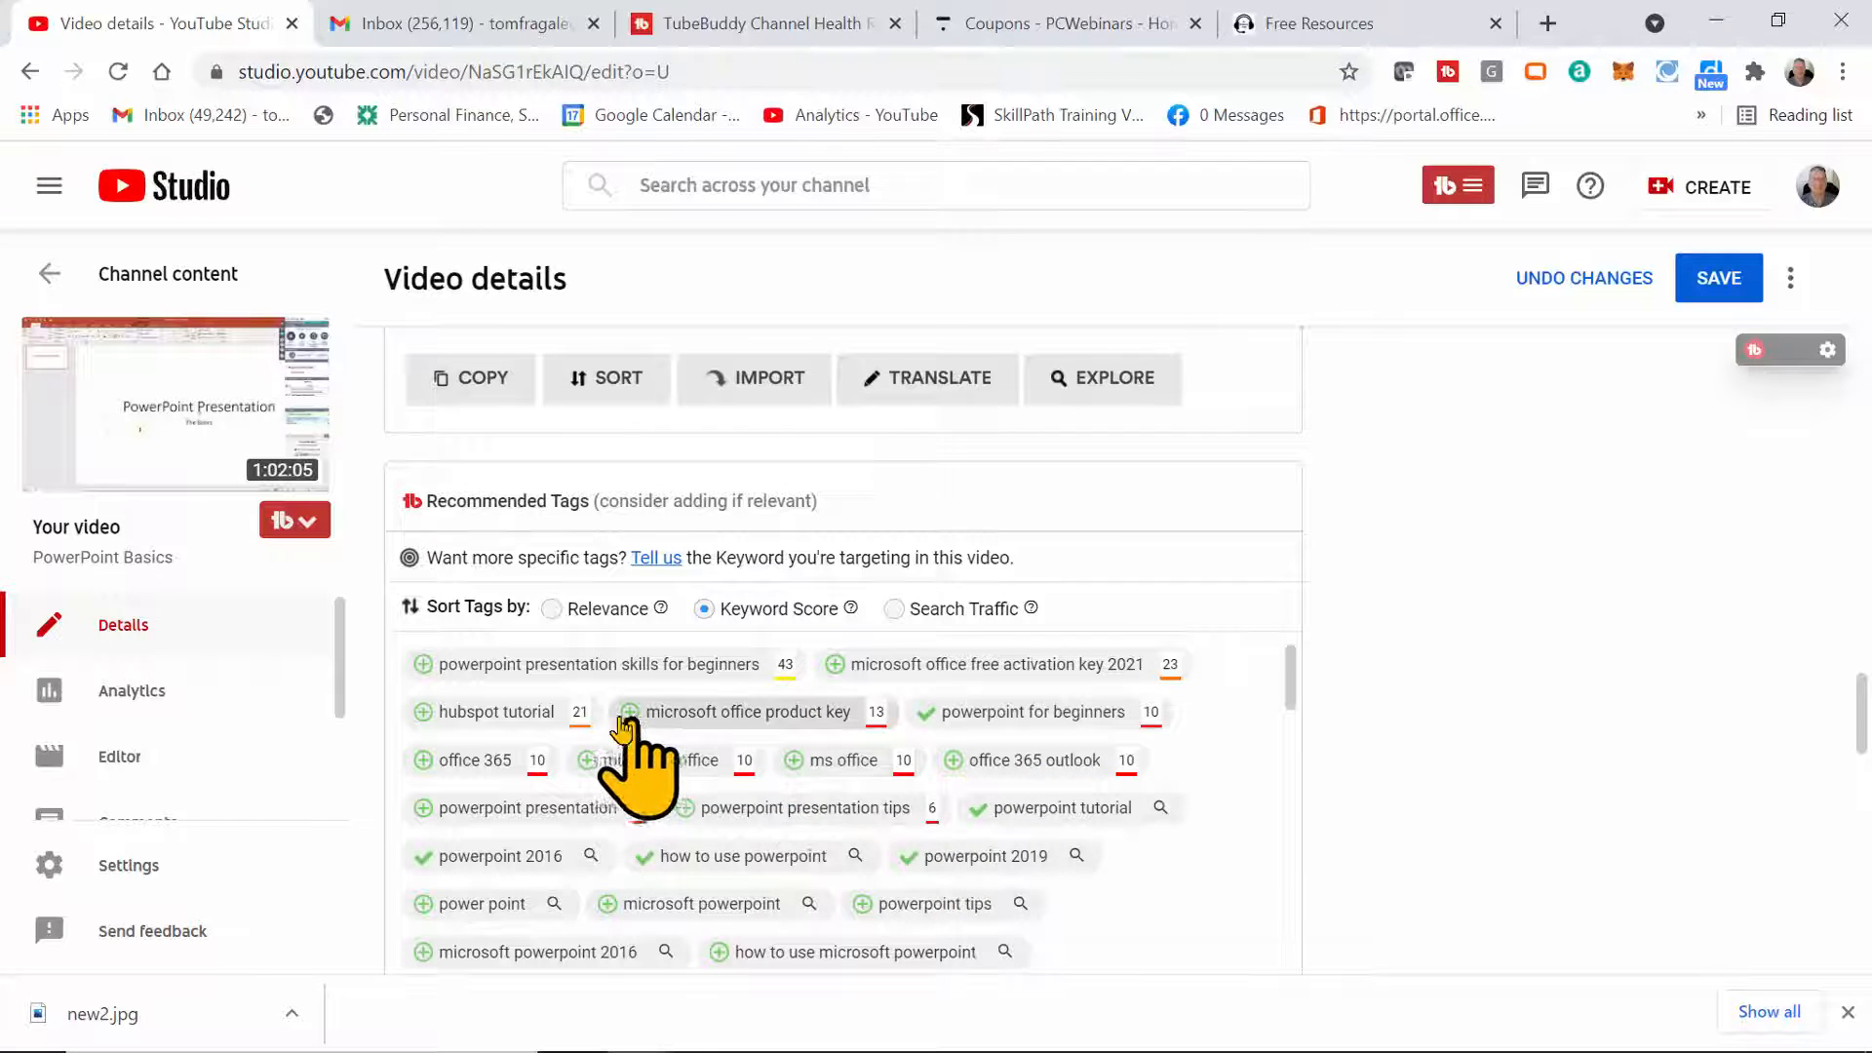
{"action": "left_click", "coordinate": [426, 670]}
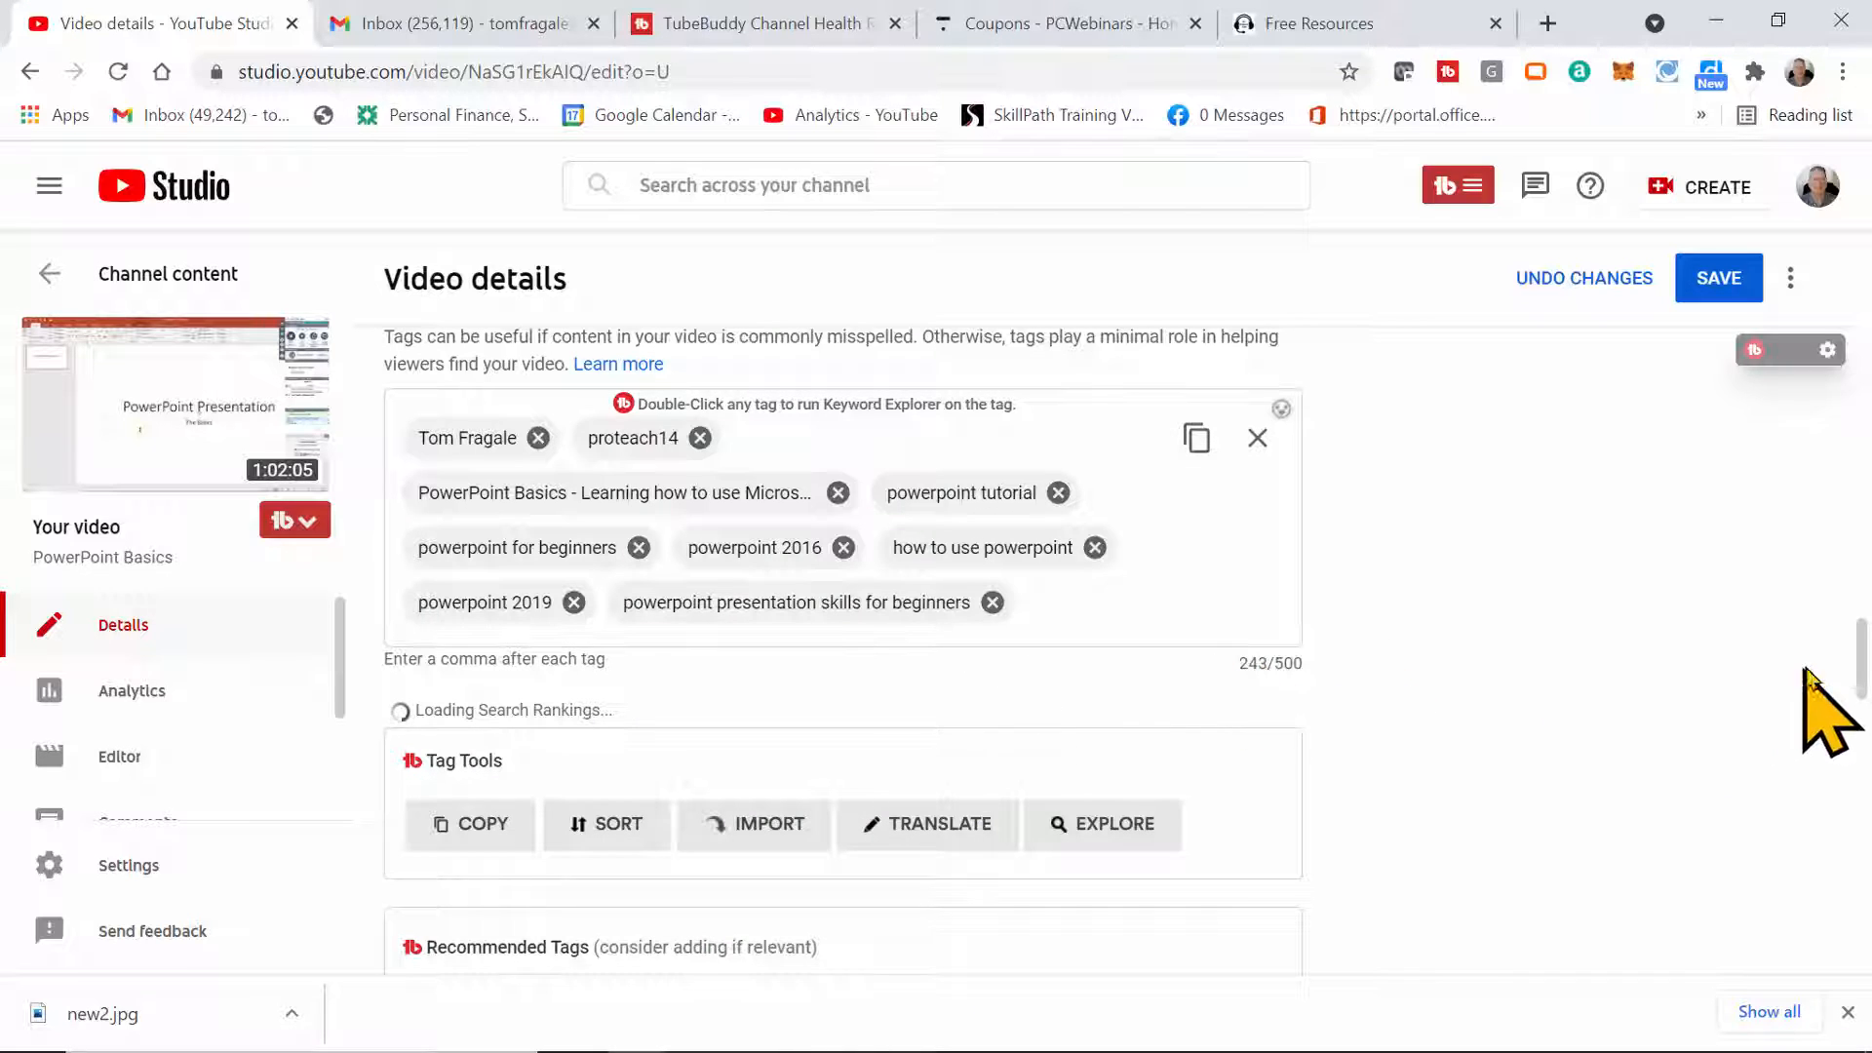
{"action": "left_click_drag", "start_coordinate": [1862, 644], "coordinate": [1862, 698]}
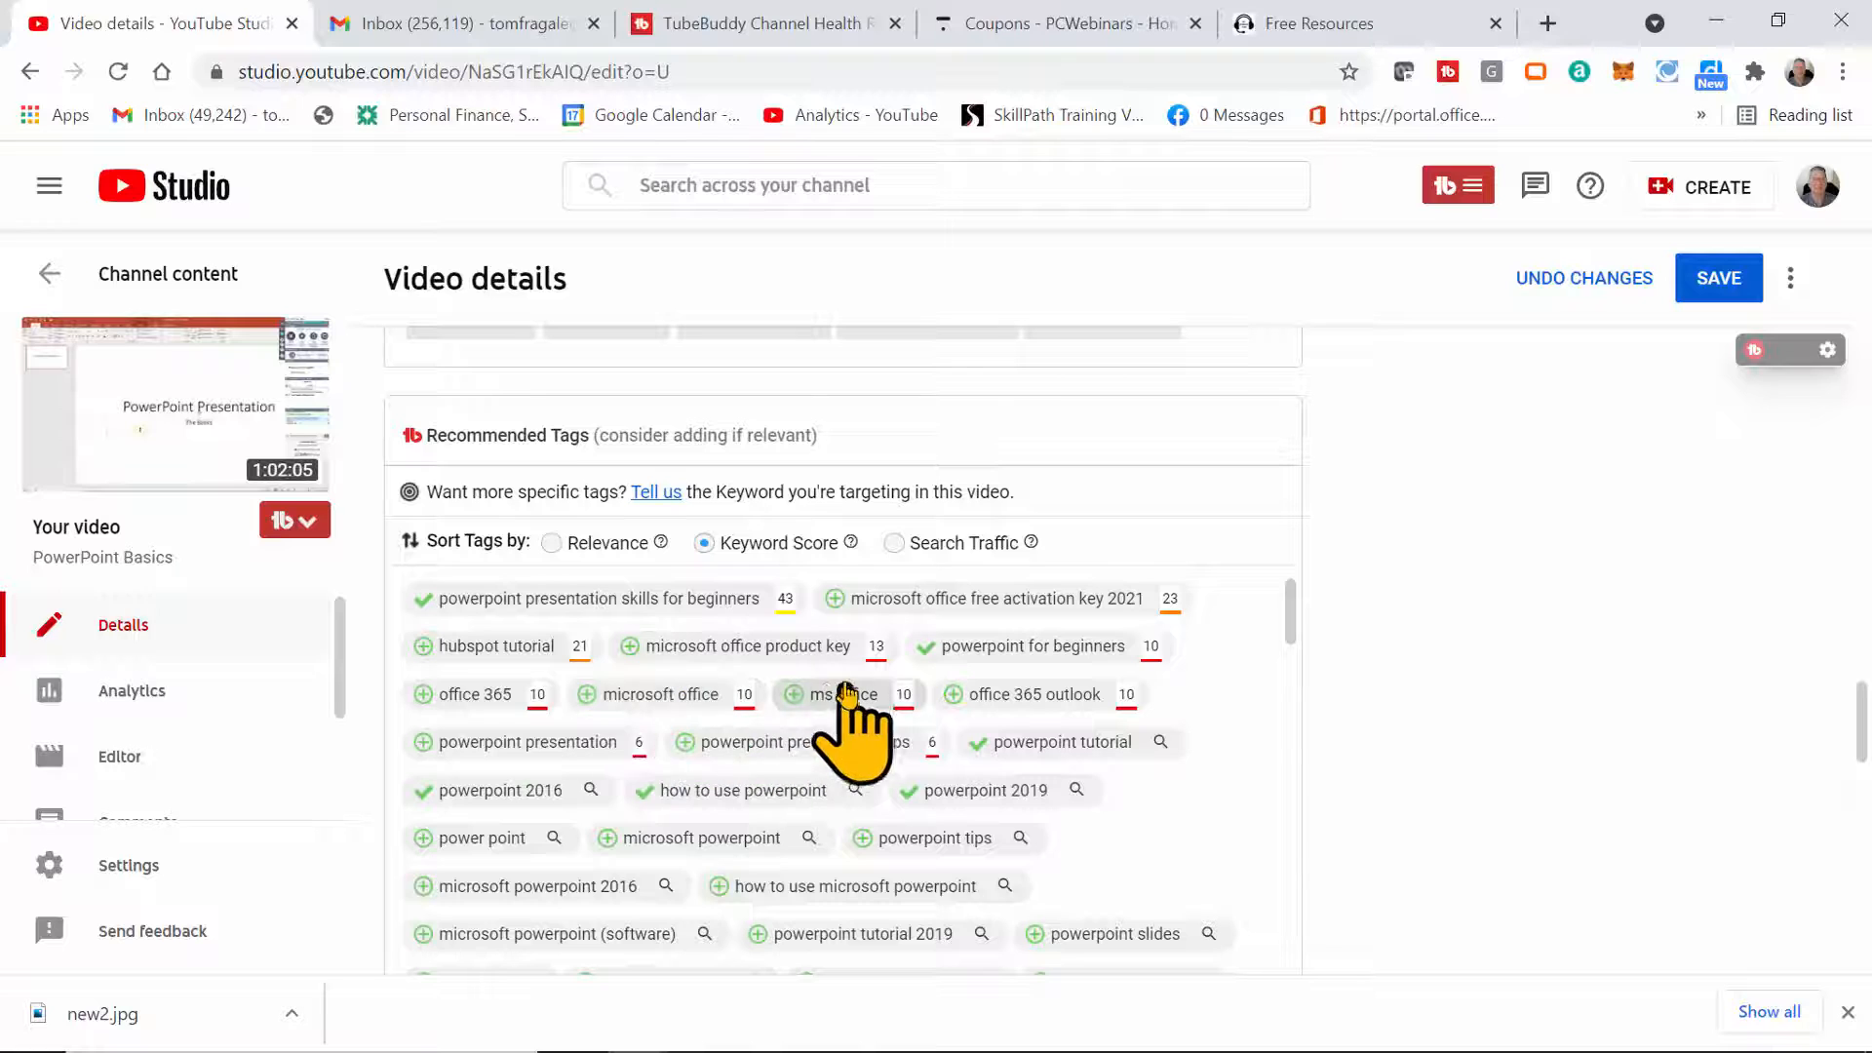
{"action": "left_click", "coordinate": [426, 757]}
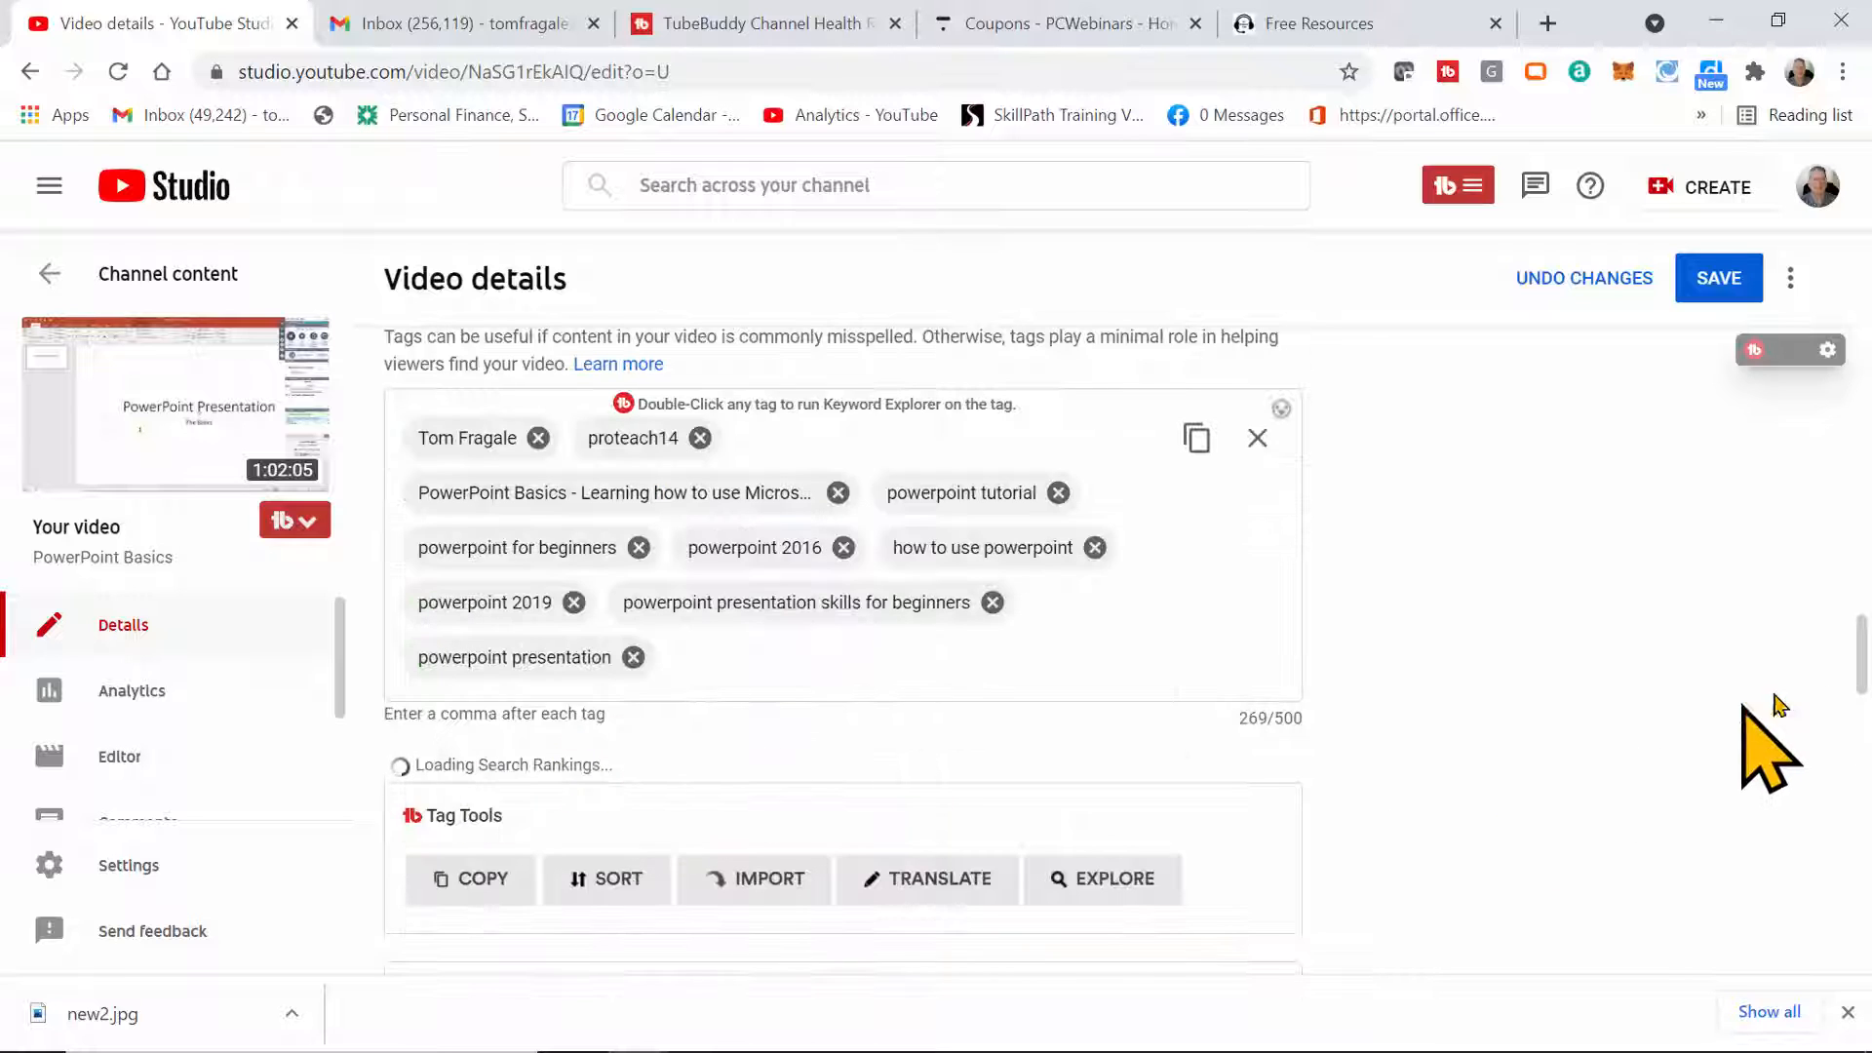
{"action": "left_click_drag", "start_coordinate": [1862, 646], "coordinate": [1863, 733]}
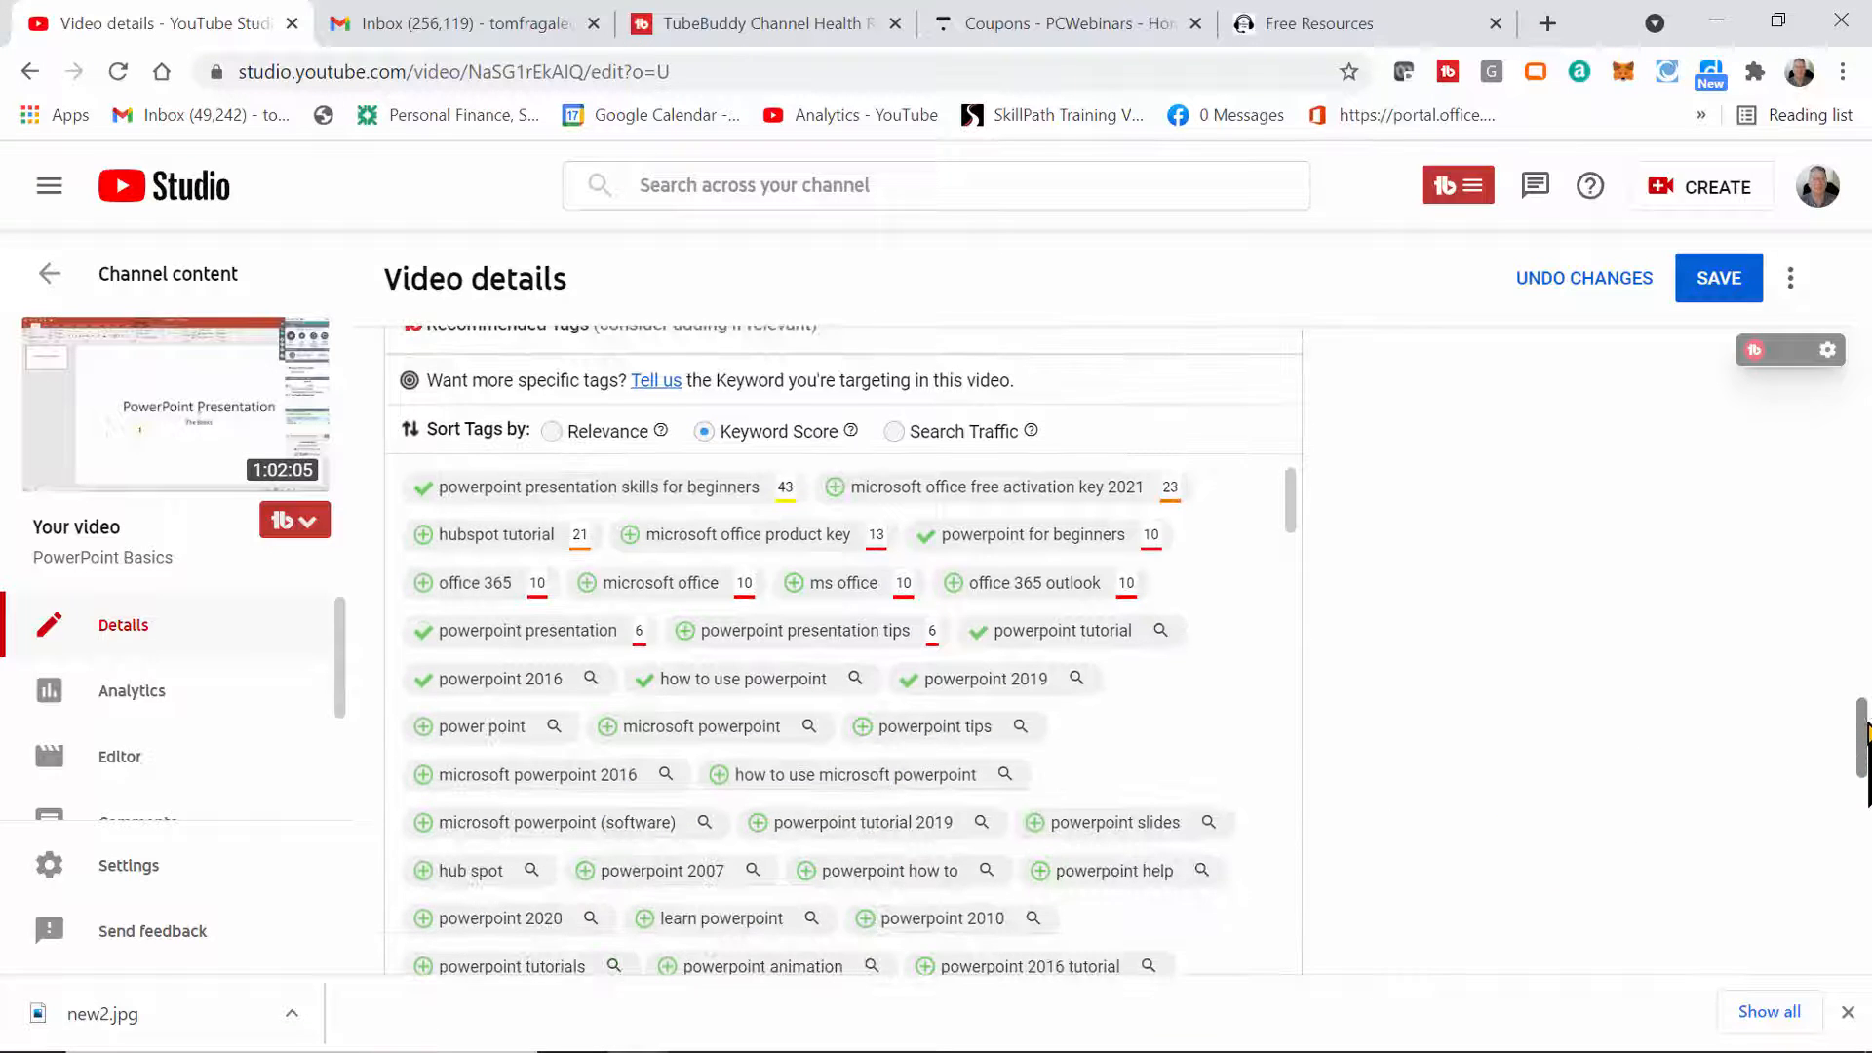
{"action": "left_click", "coordinate": [689, 634]}
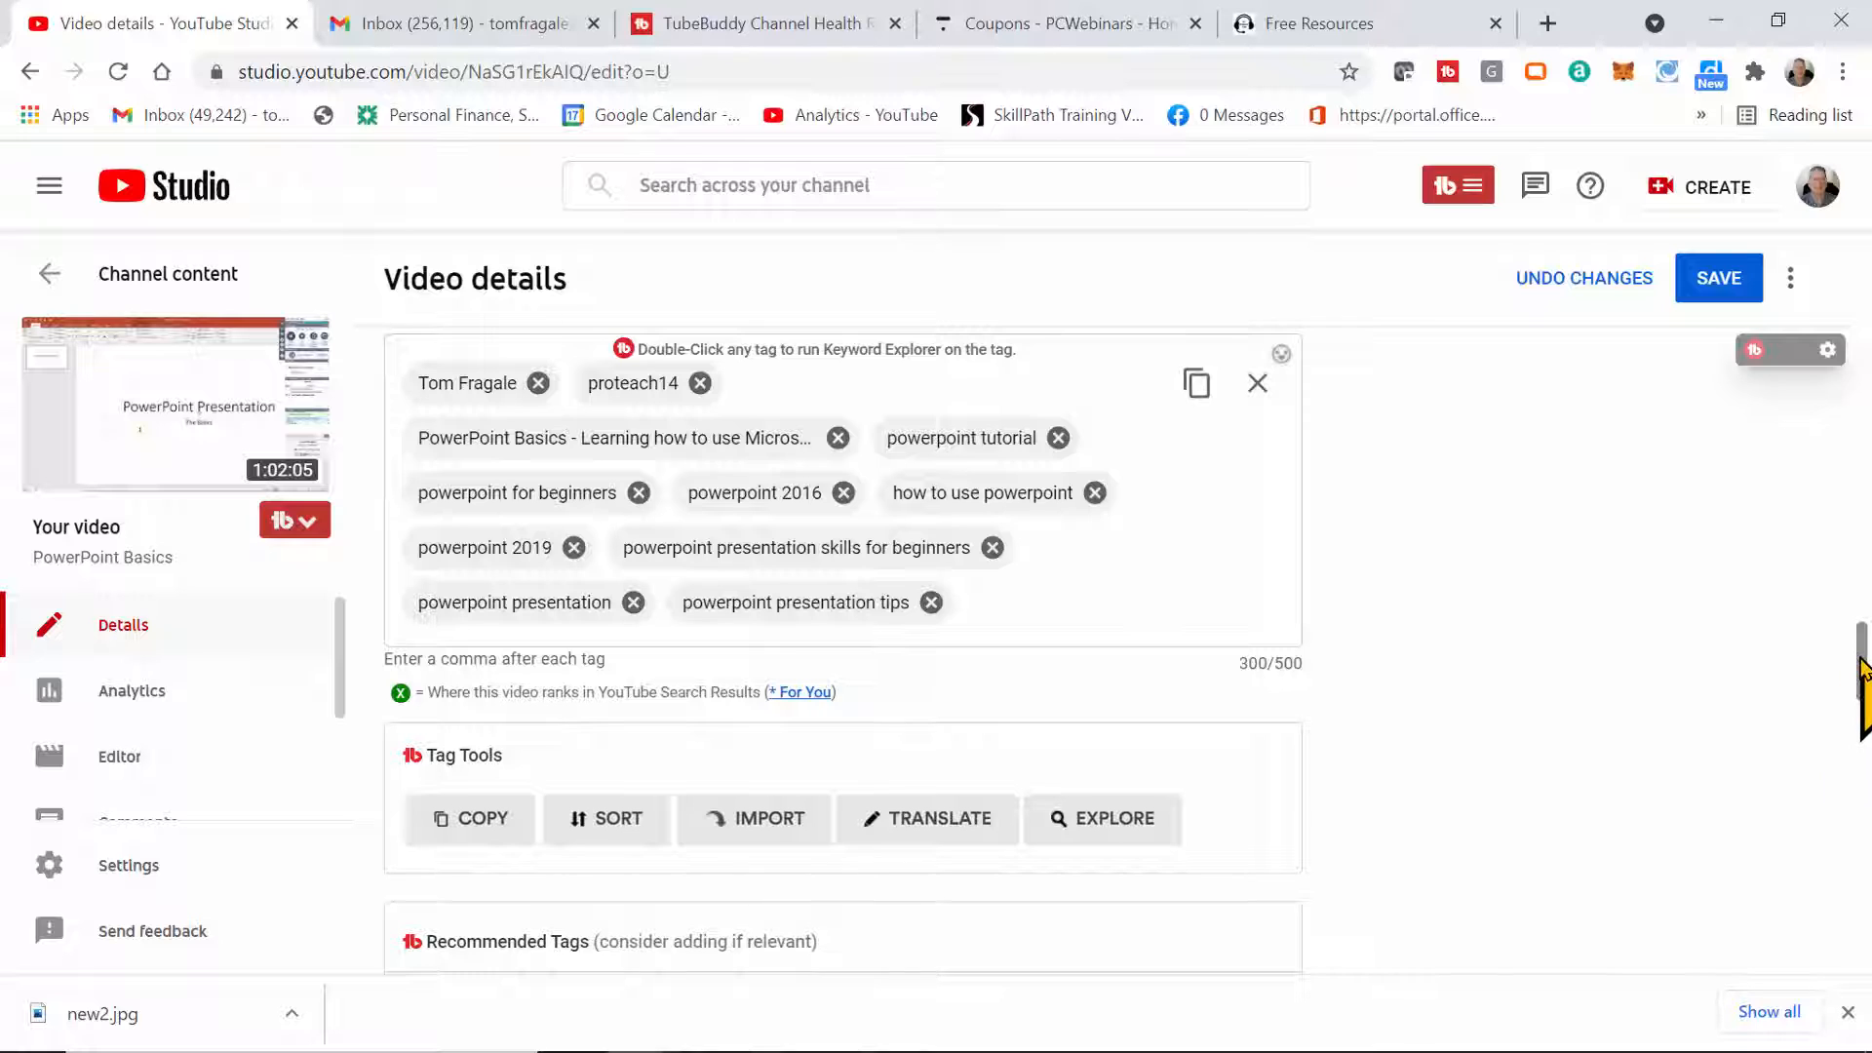
Sort the recommended tags by search traffic and add powerpoint 365 and powerpoint design
{"action": "left_click_drag", "start_coordinate": [1859, 669], "coordinate": [1860, 722]}
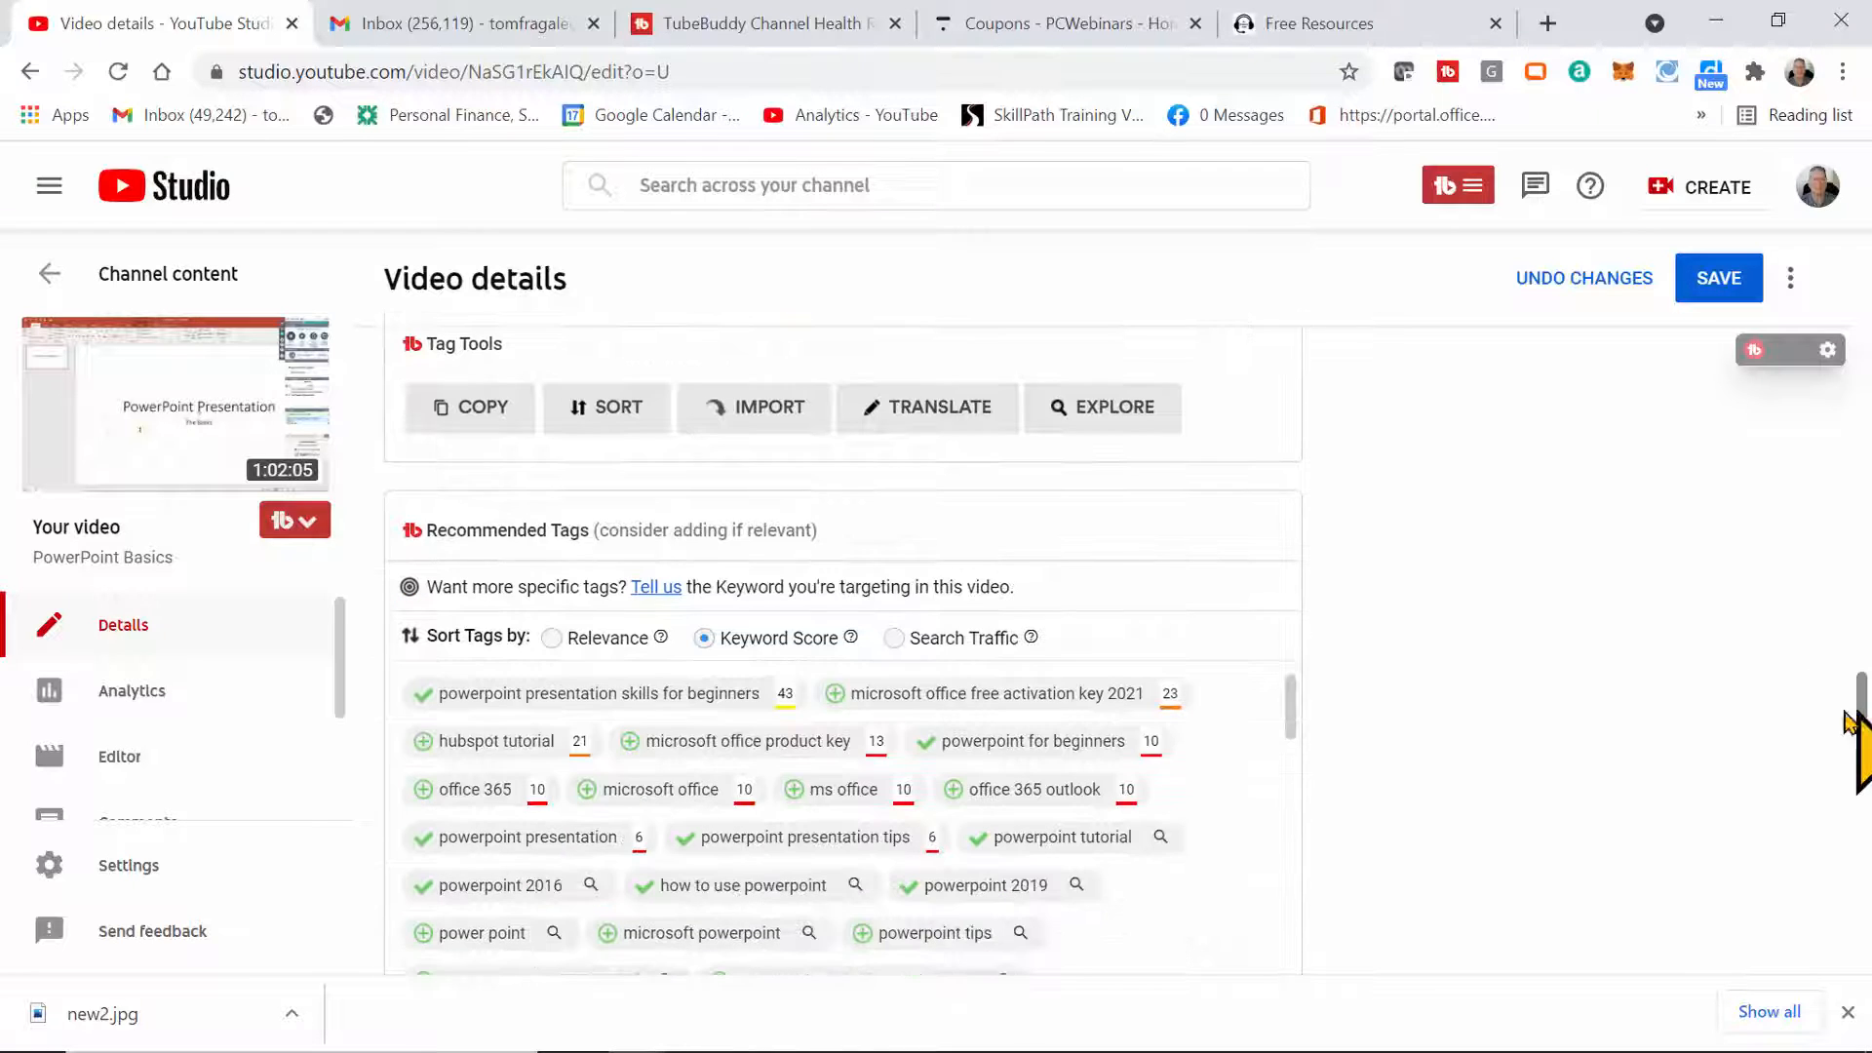
{"action": "left_click", "coordinate": [894, 638]}
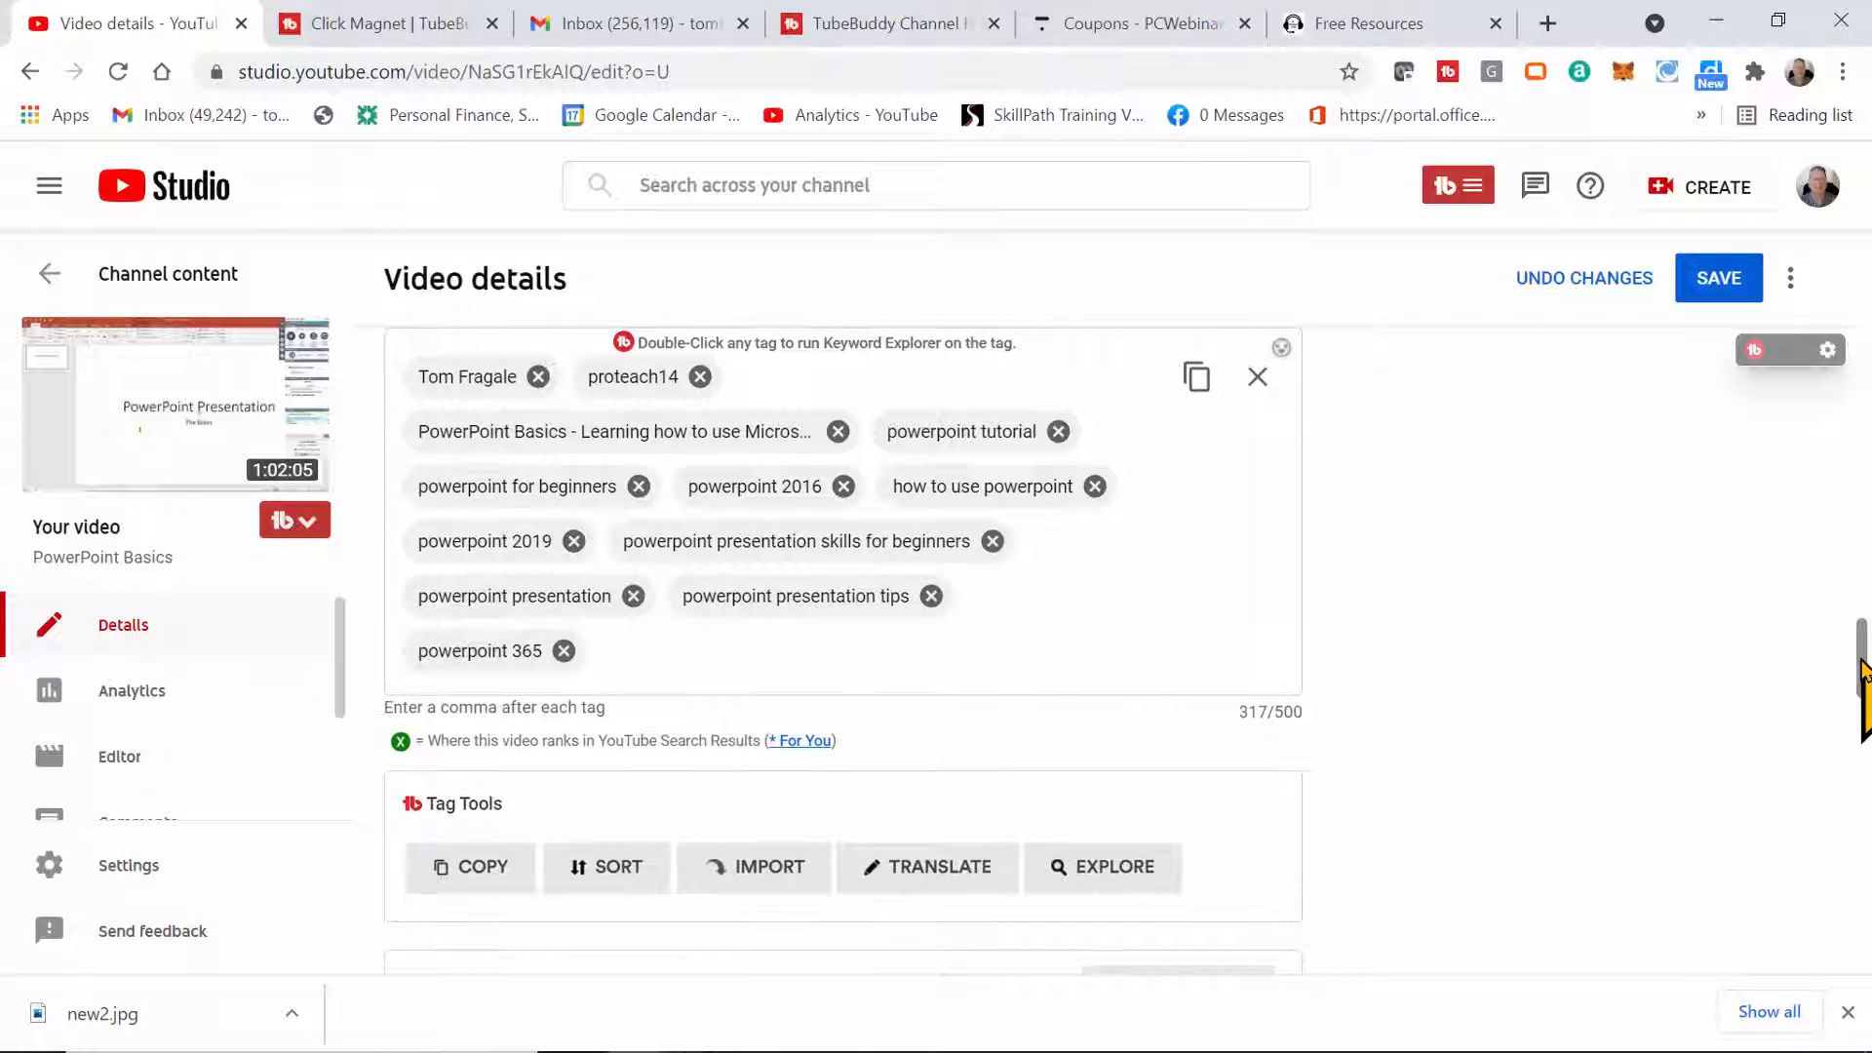
{"action": "left_click_drag", "start_coordinate": [1860, 663], "coordinate": [1860, 765]}
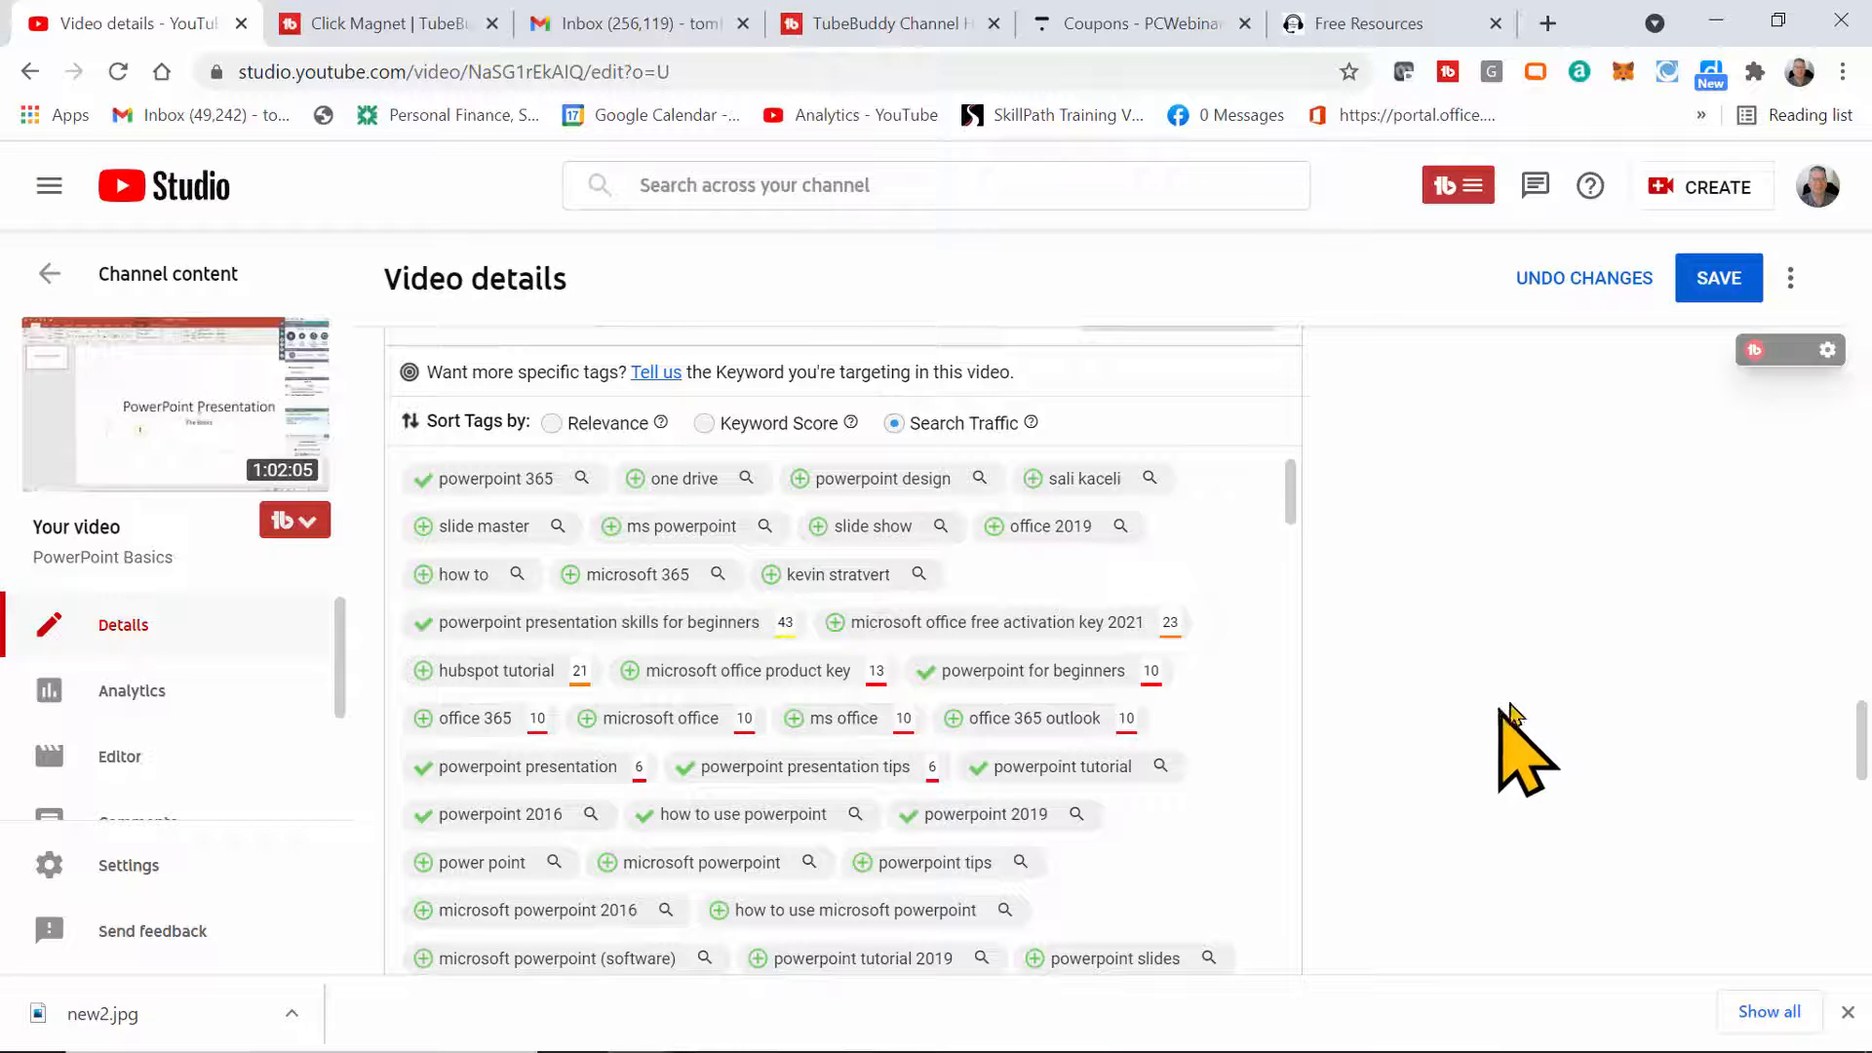
{"action": "left_click", "coordinate": [801, 479]}
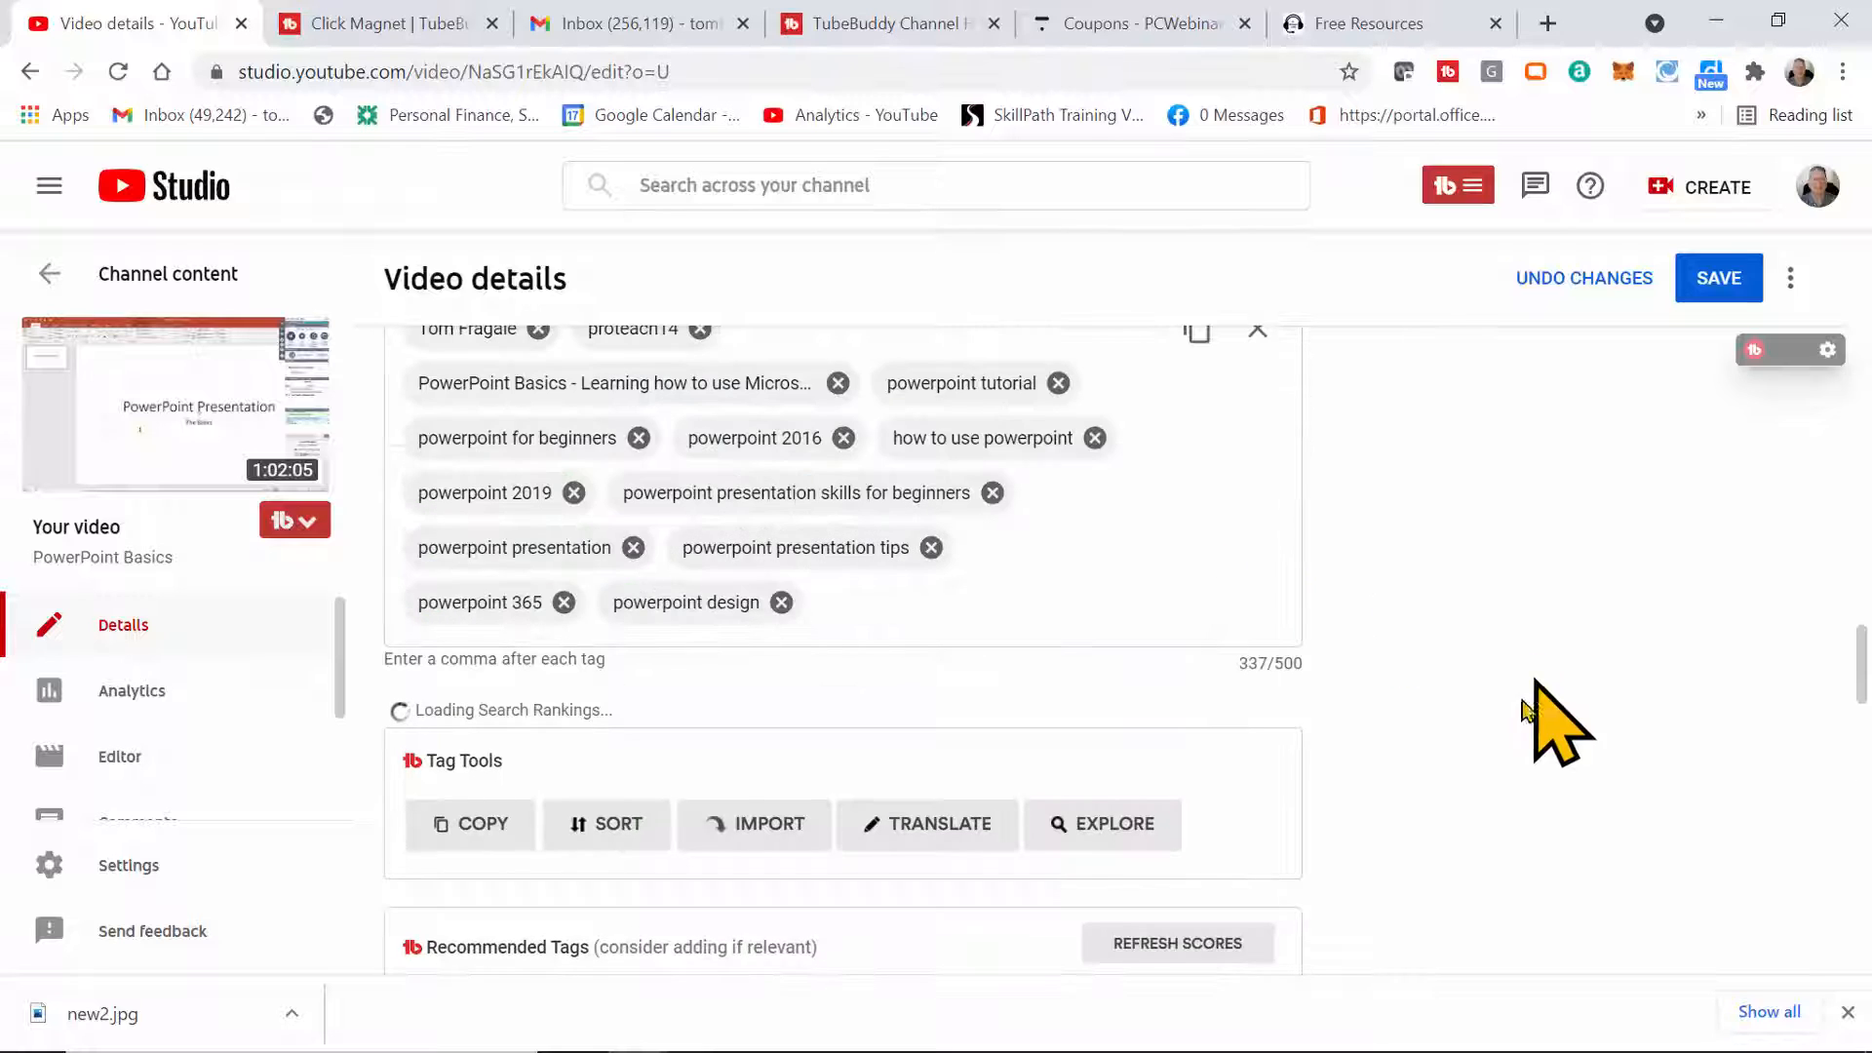
Enter "powerpoint basics" as a tag term and add the related terms powerpoint basics tutorial, powerpoint basics youtube and powerpoint basics for beginners
{"action": "left_click", "coordinate": [907, 609]}
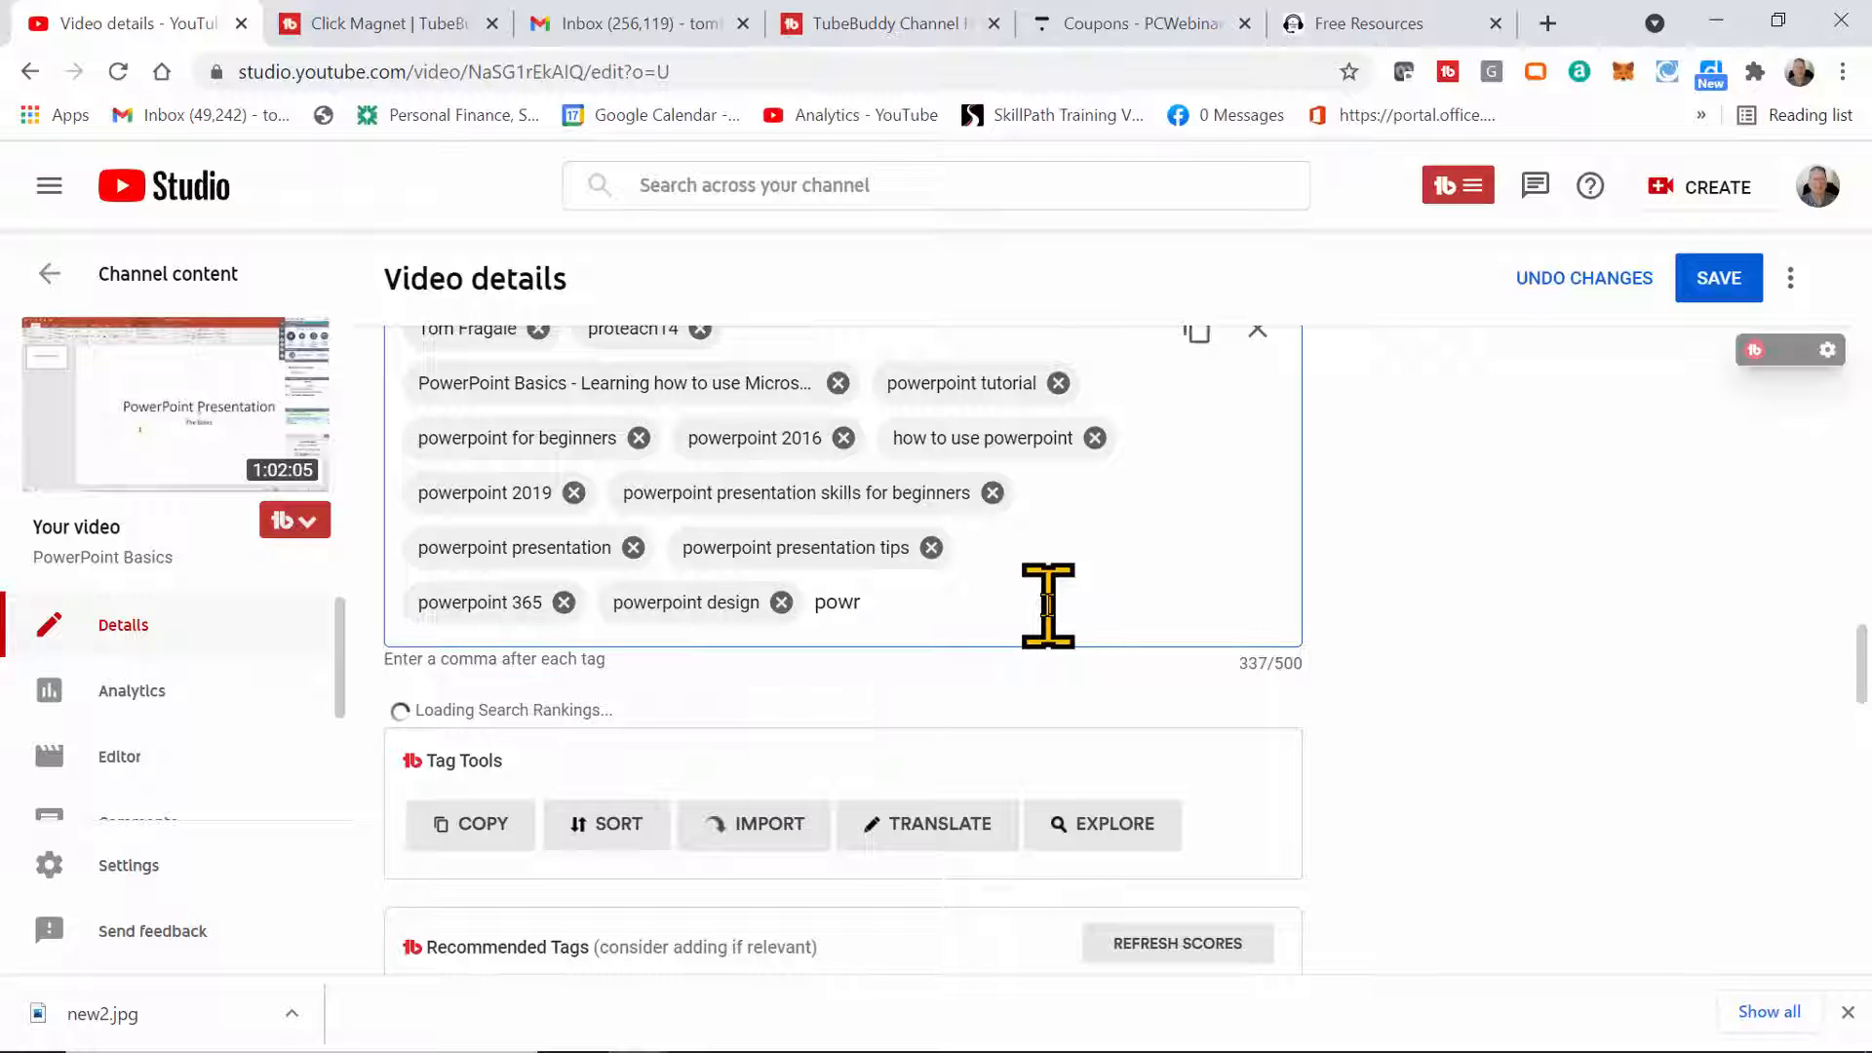
{"action": "type", "text": "powrpoint basics"}
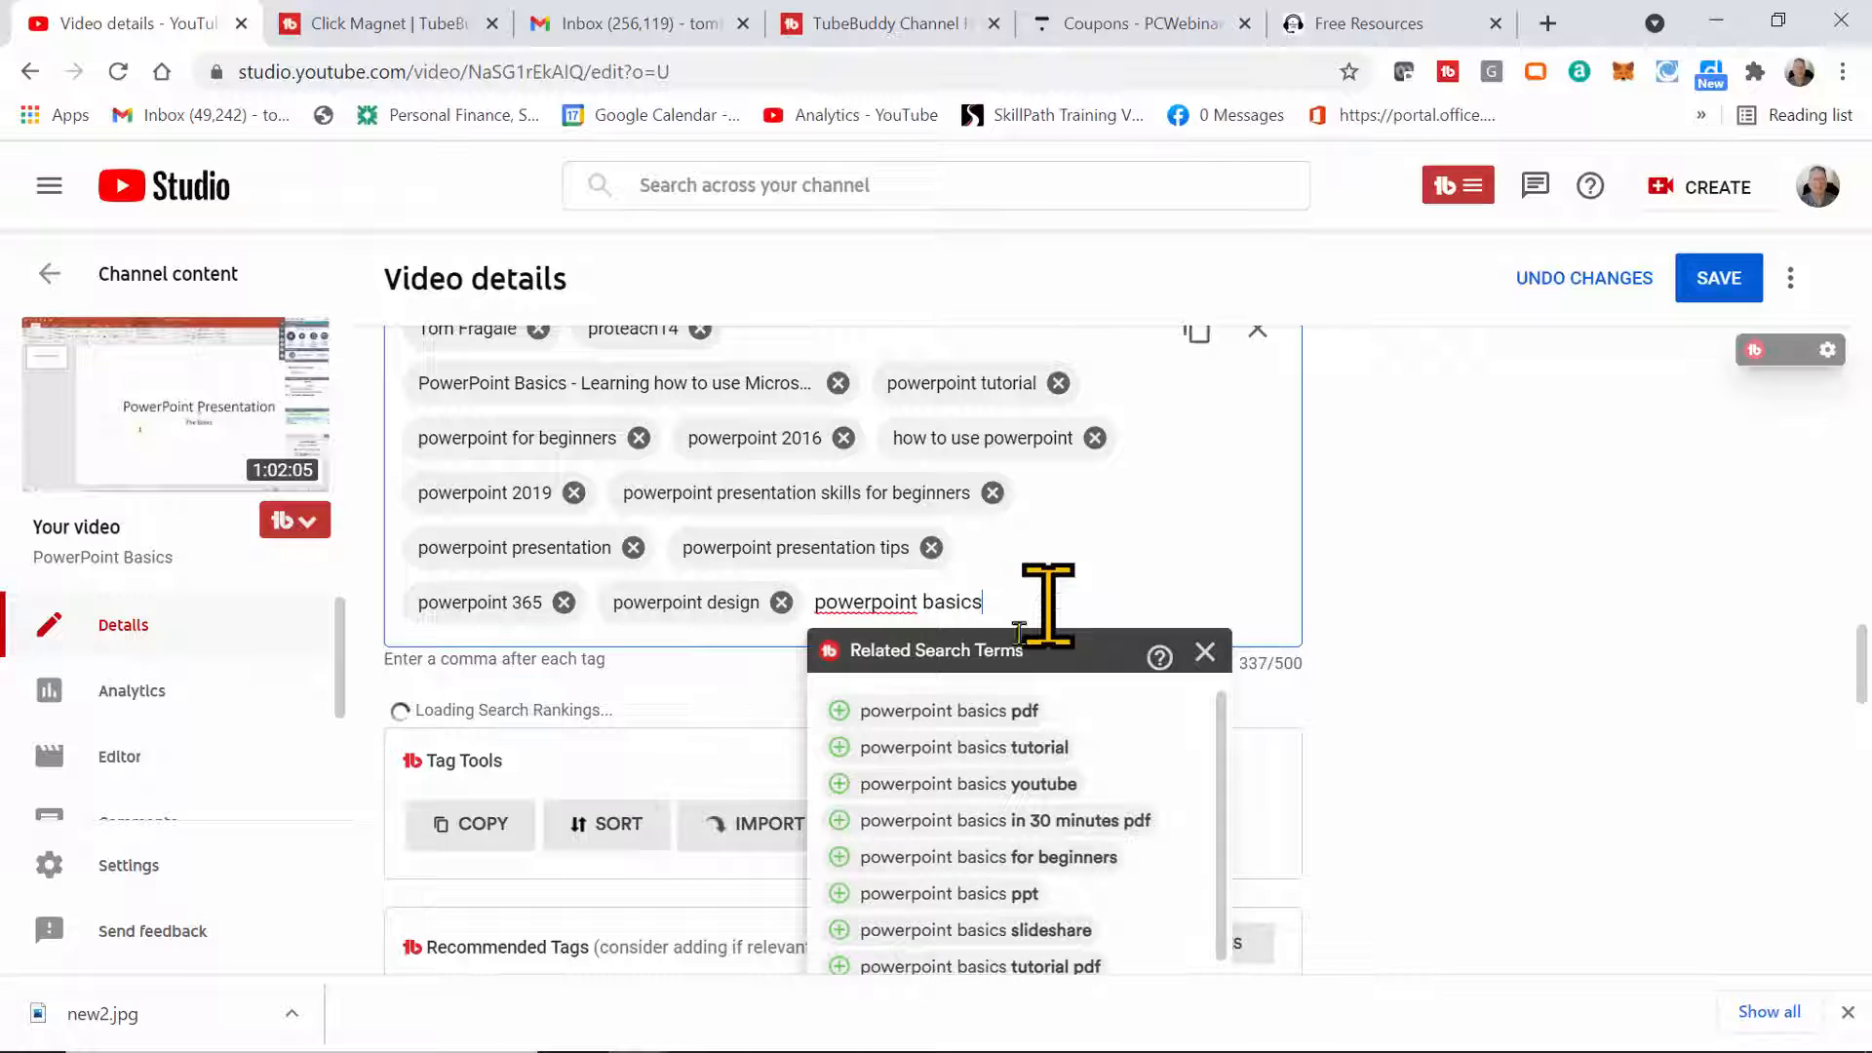
{"action": "left_click", "coordinate": [840, 749]}
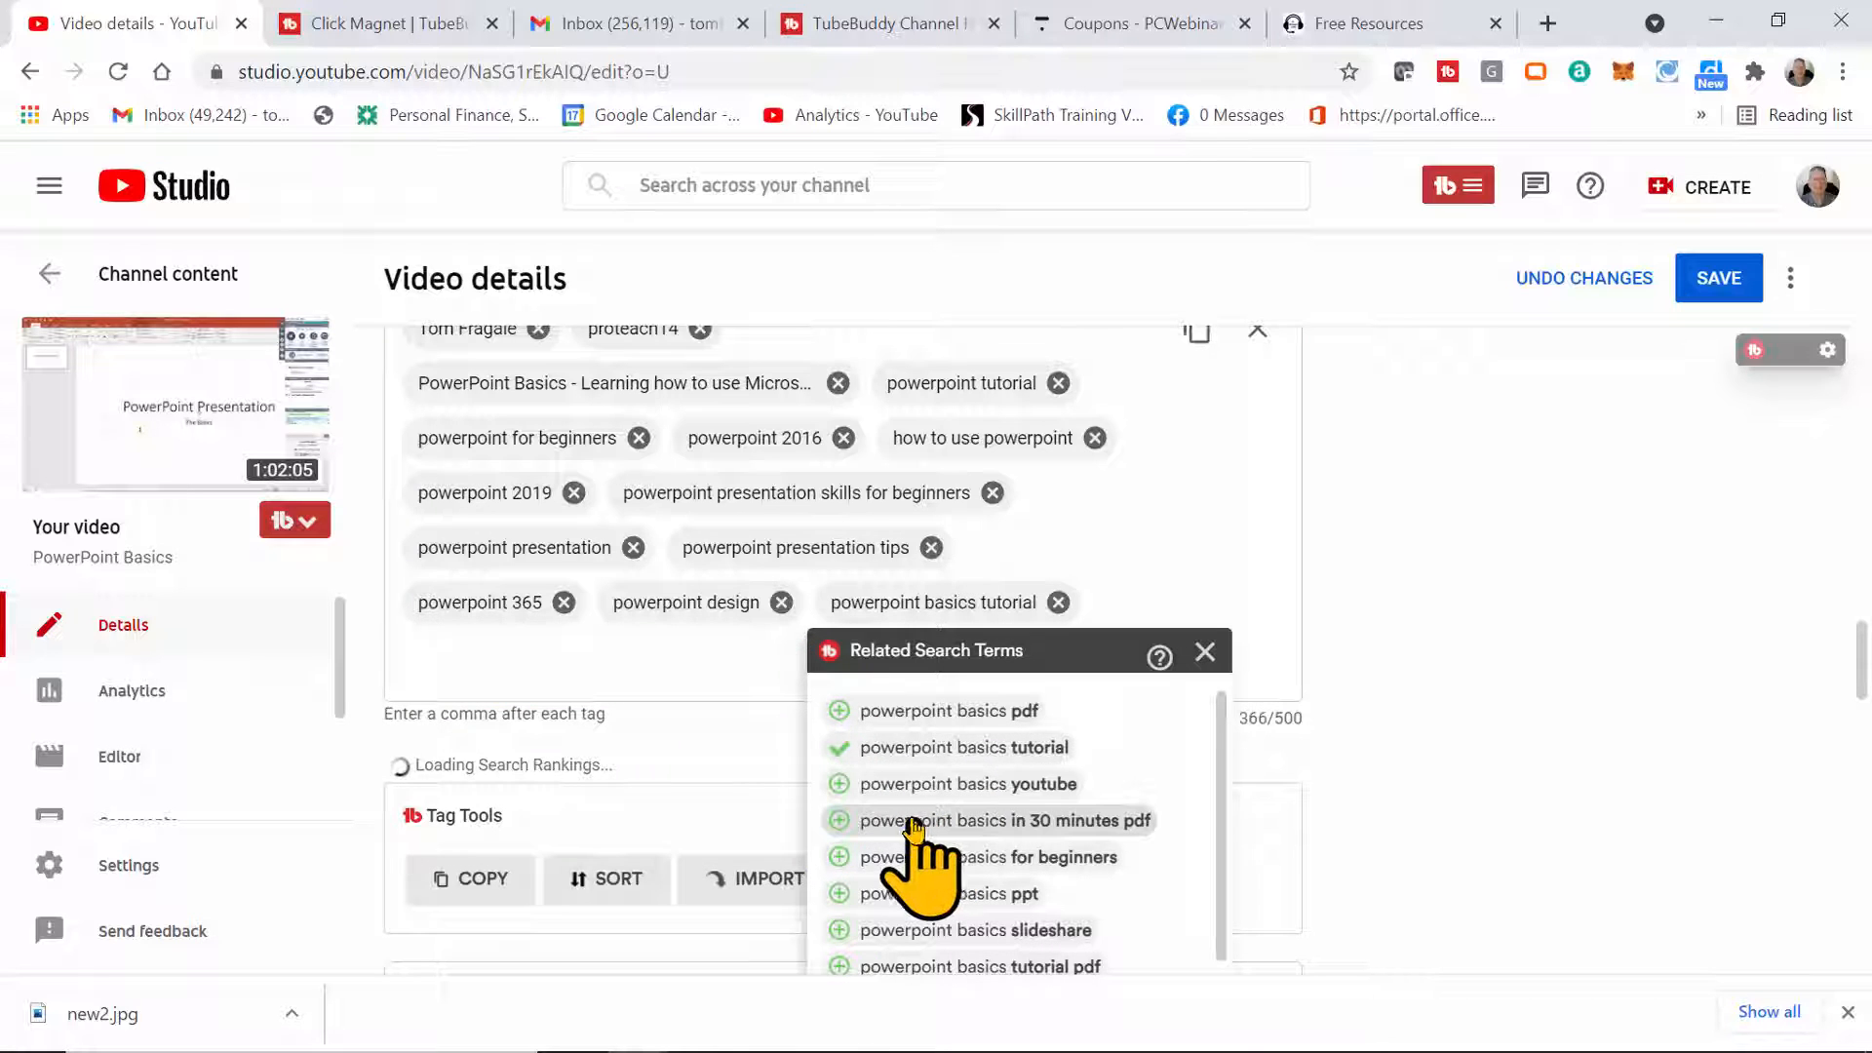
{"action": "left_click", "coordinate": [843, 786]}
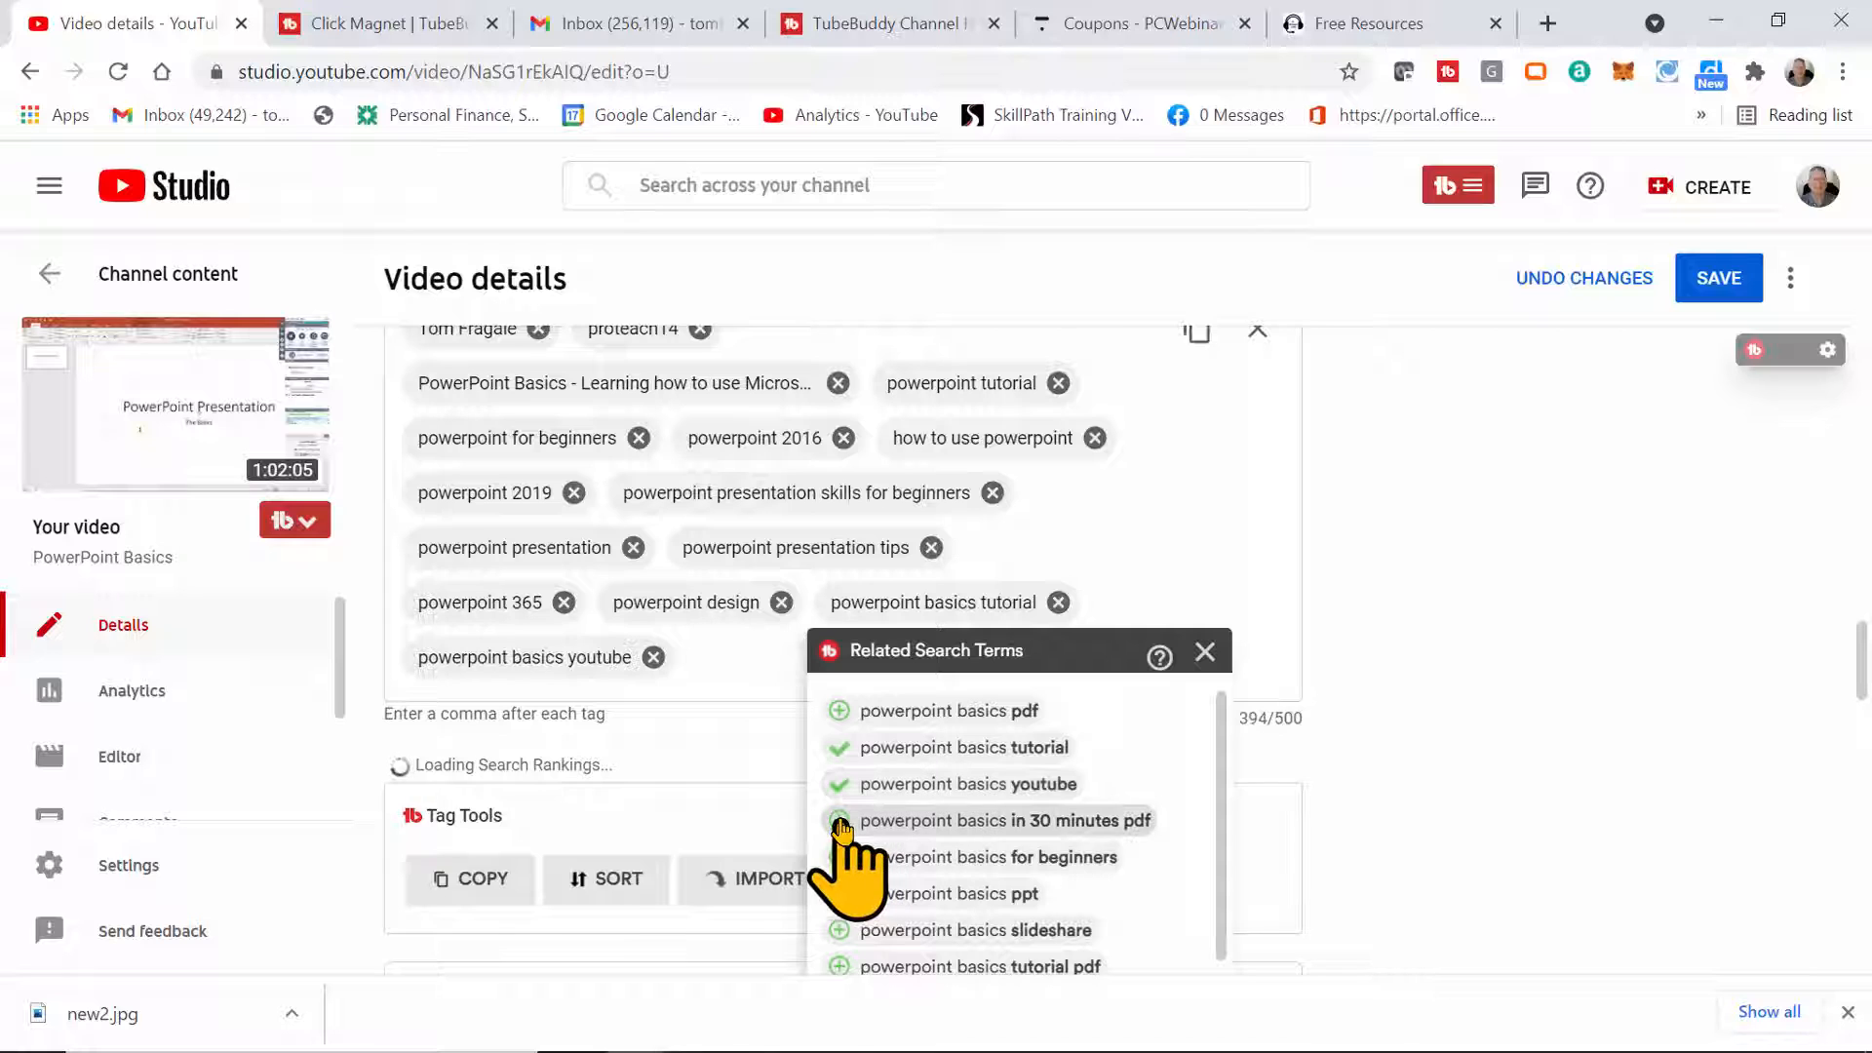
{"action": "scroll", "coordinate": [1316, 809], "scroll_direction": "down", "scroll_amount": 1}
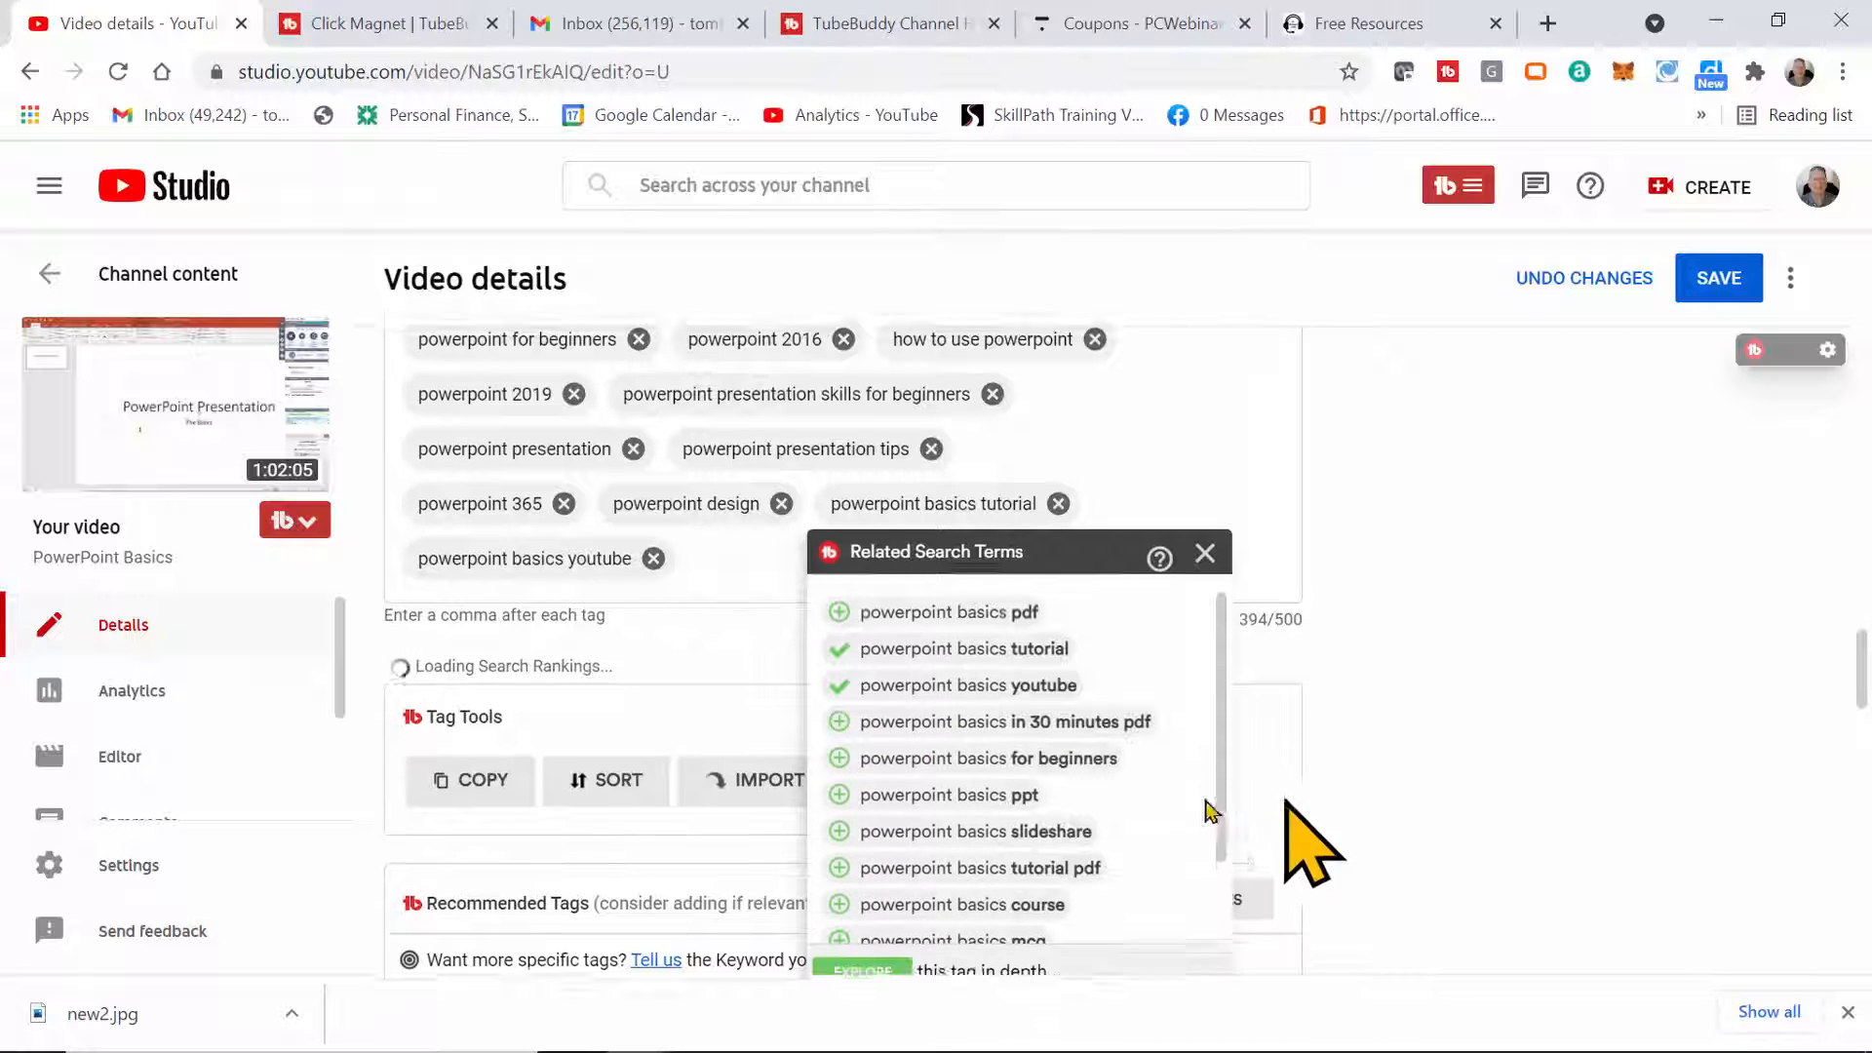
{"action": "left_click", "coordinate": [839, 757]}
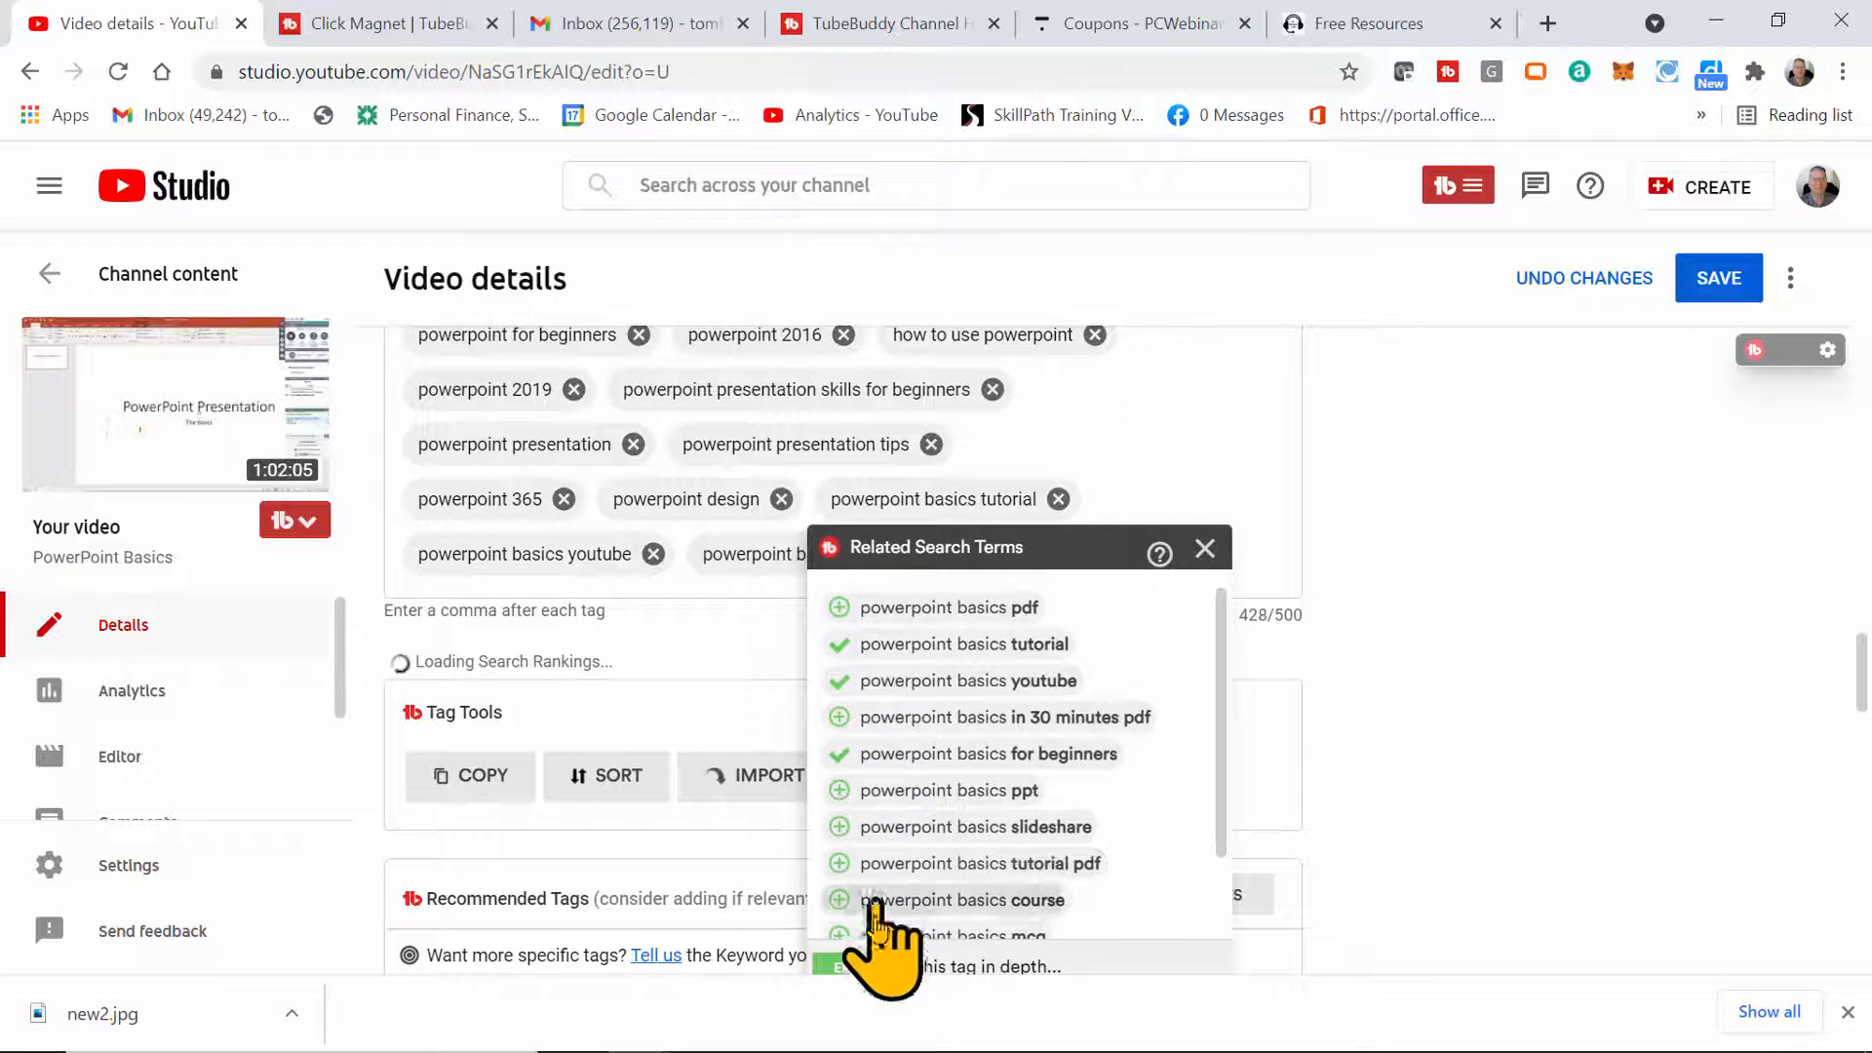
Add the related search term powerpoint basics course as a tag and close the related terms list
{"action": "left_click_drag", "start_coordinate": [1215, 803], "coordinate": [1234, 897]}
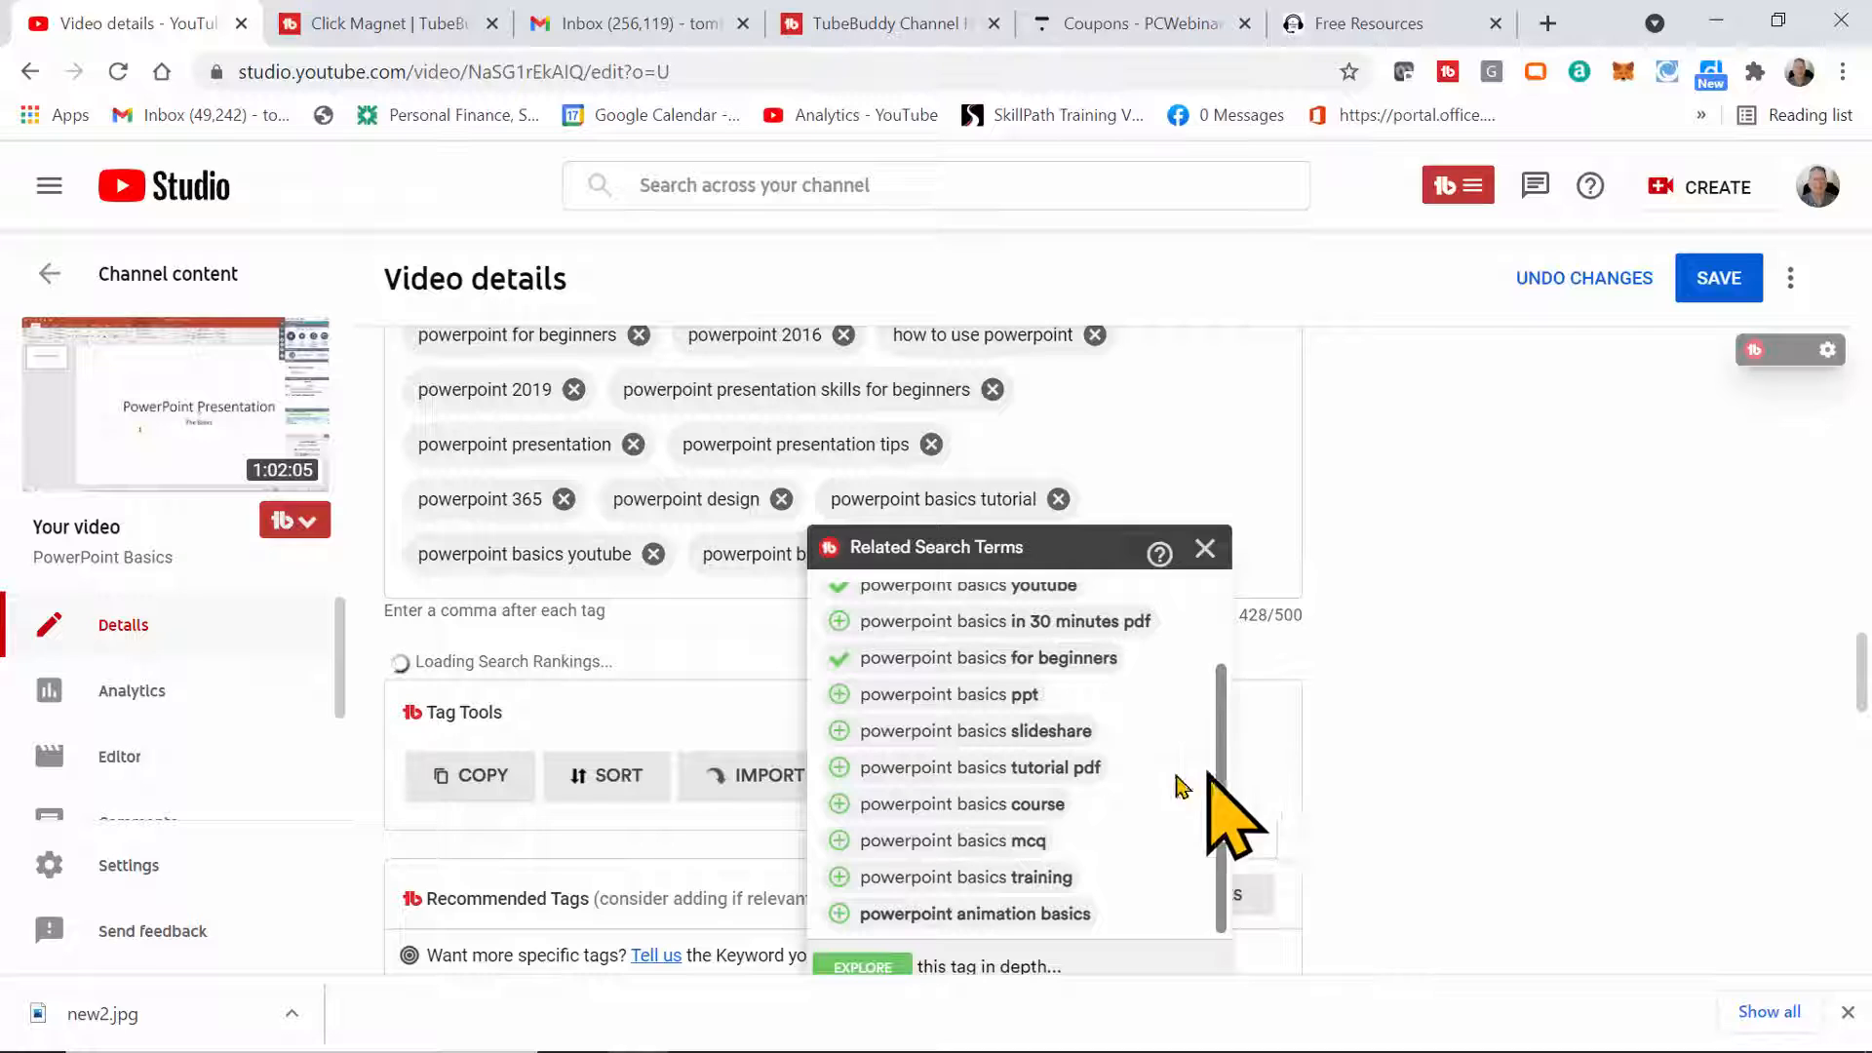
{"action": "left_click", "coordinate": [840, 804]}
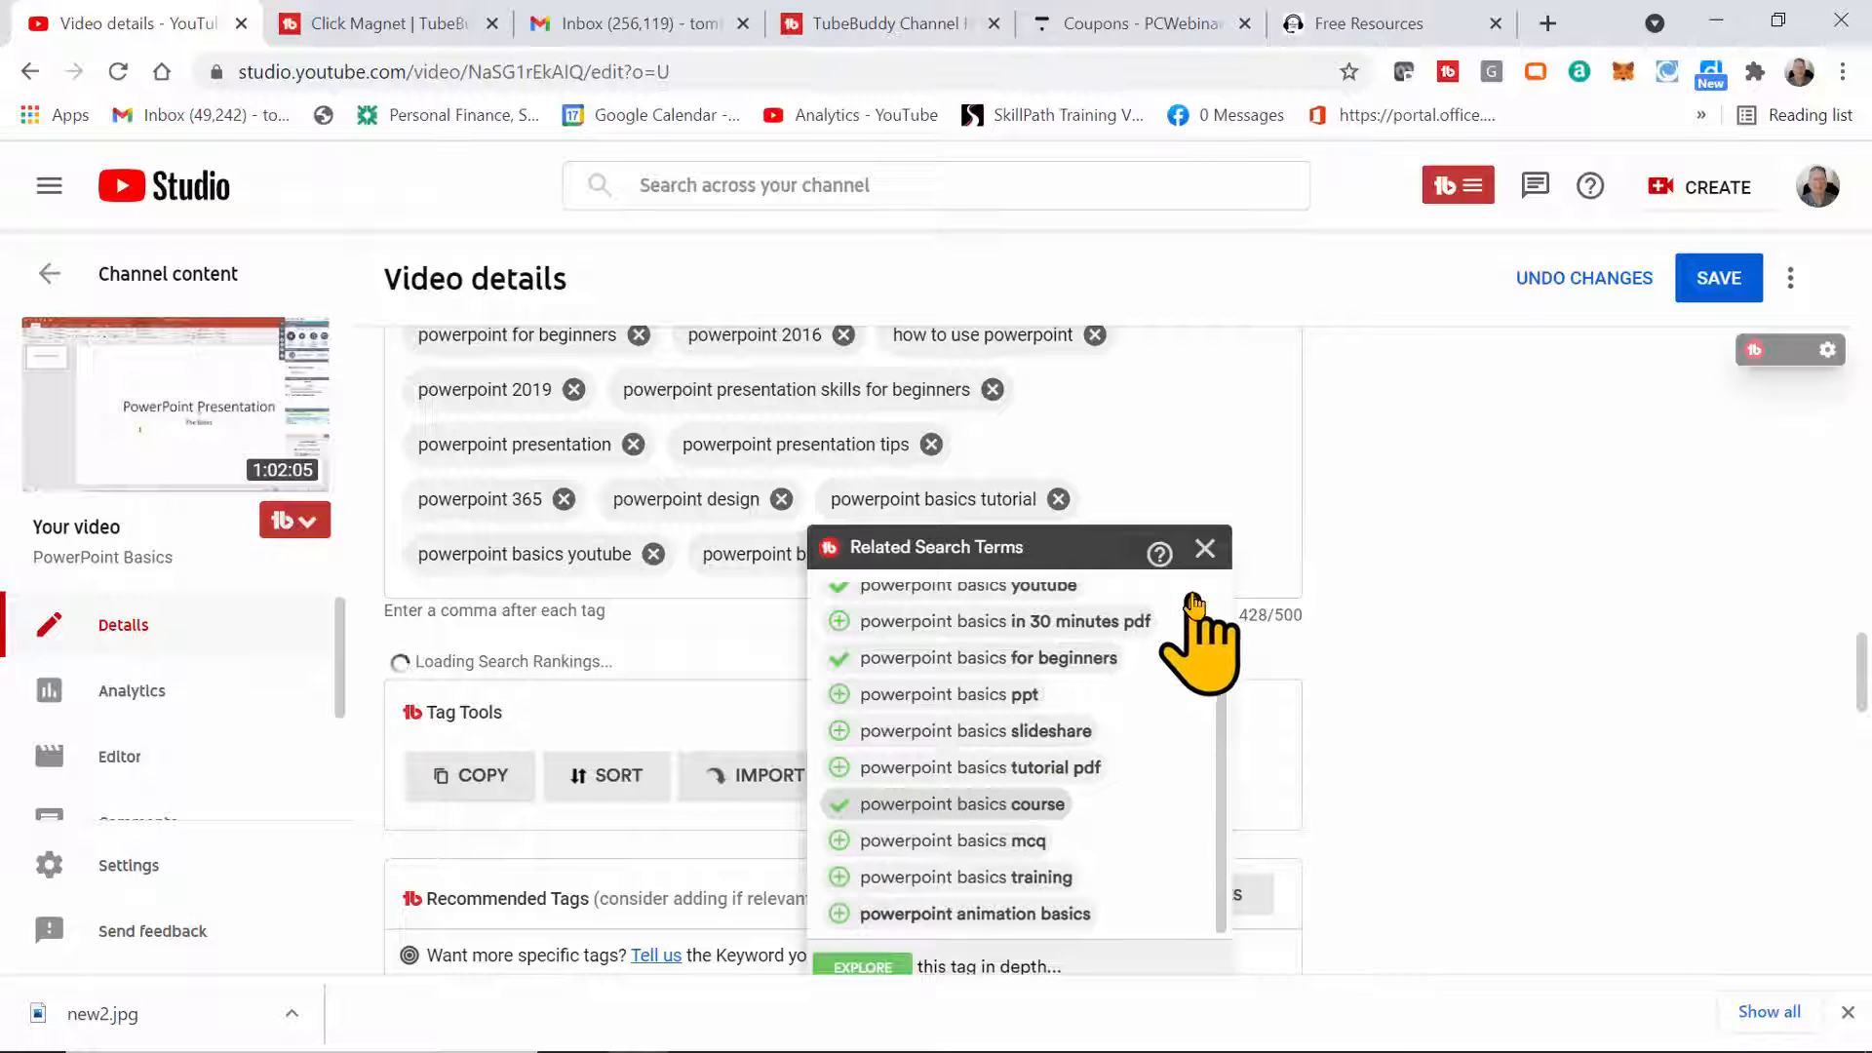
{"action": "left_click", "coordinate": [1206, 548]}
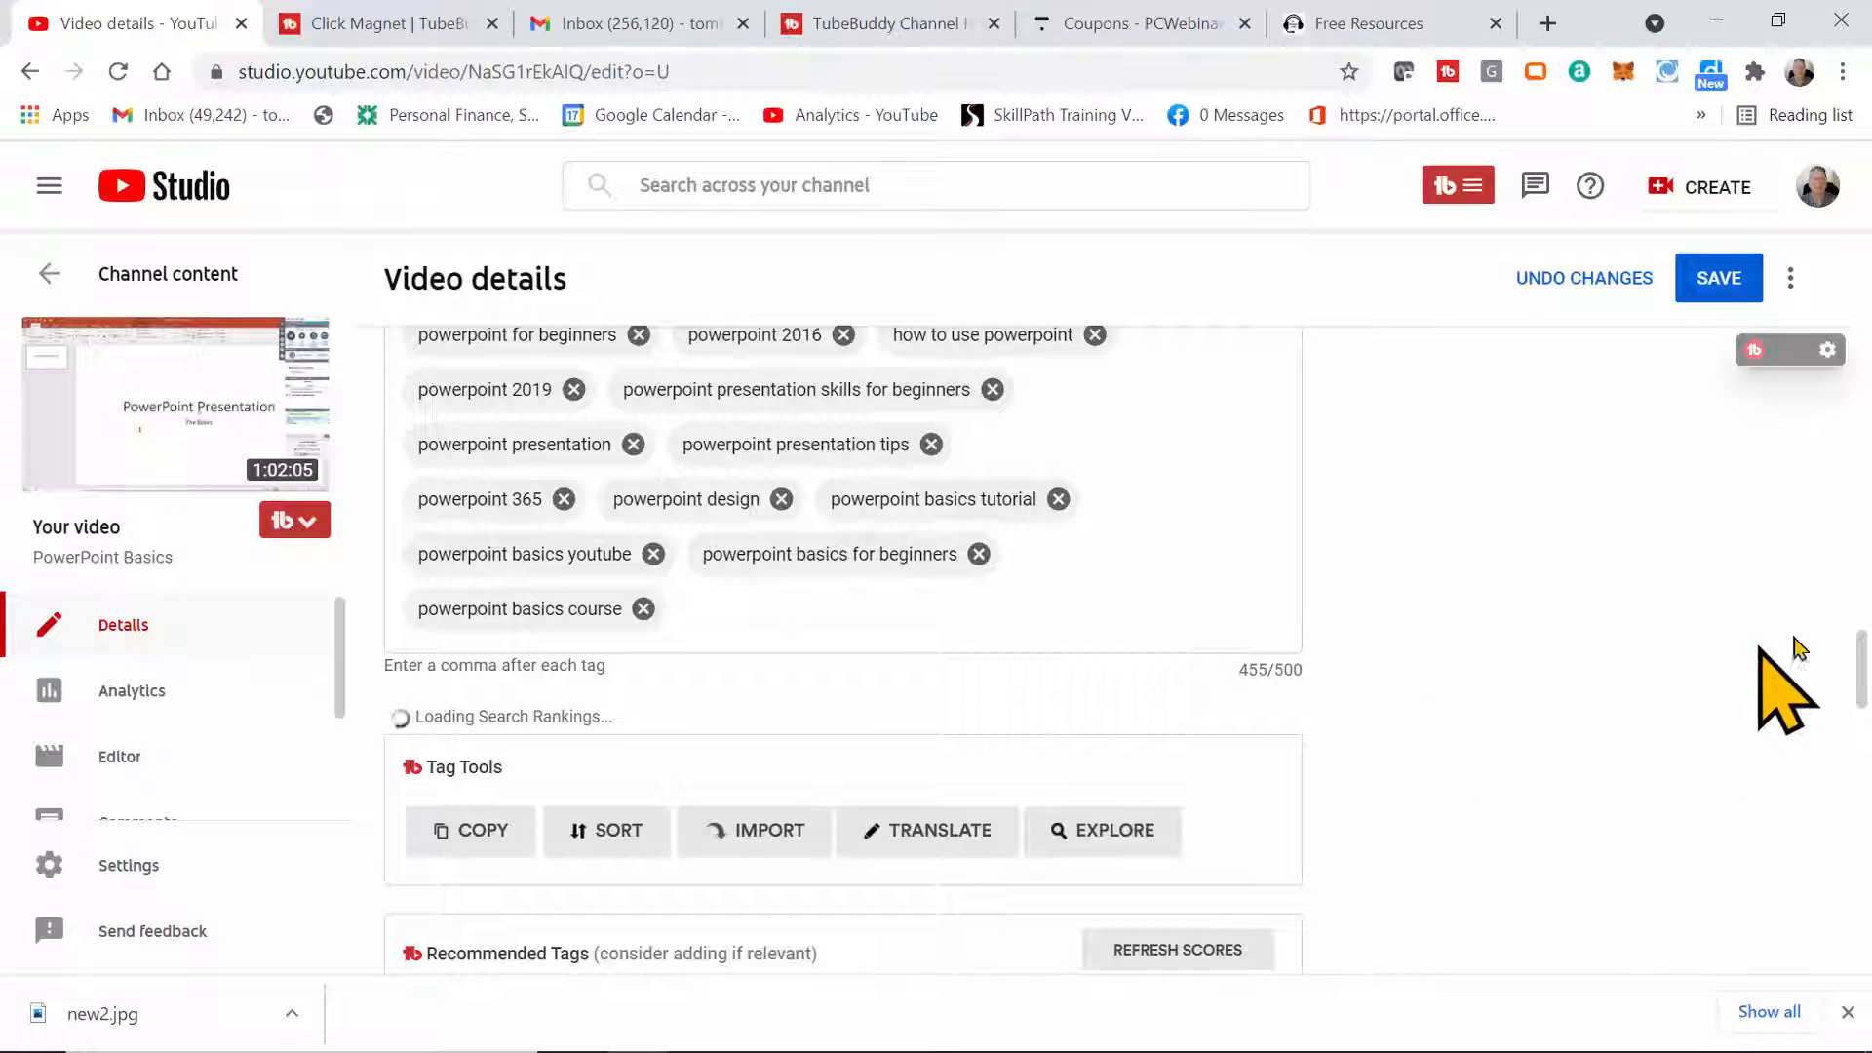
Enter "basic powerpoint" as a tag term and add the related terms basic powerpoint presentation skills and basic powerpoint animation
{"action": "left_click_drag", "start_coordinate": [1860, 658], "coordinate": [1863, 699]}
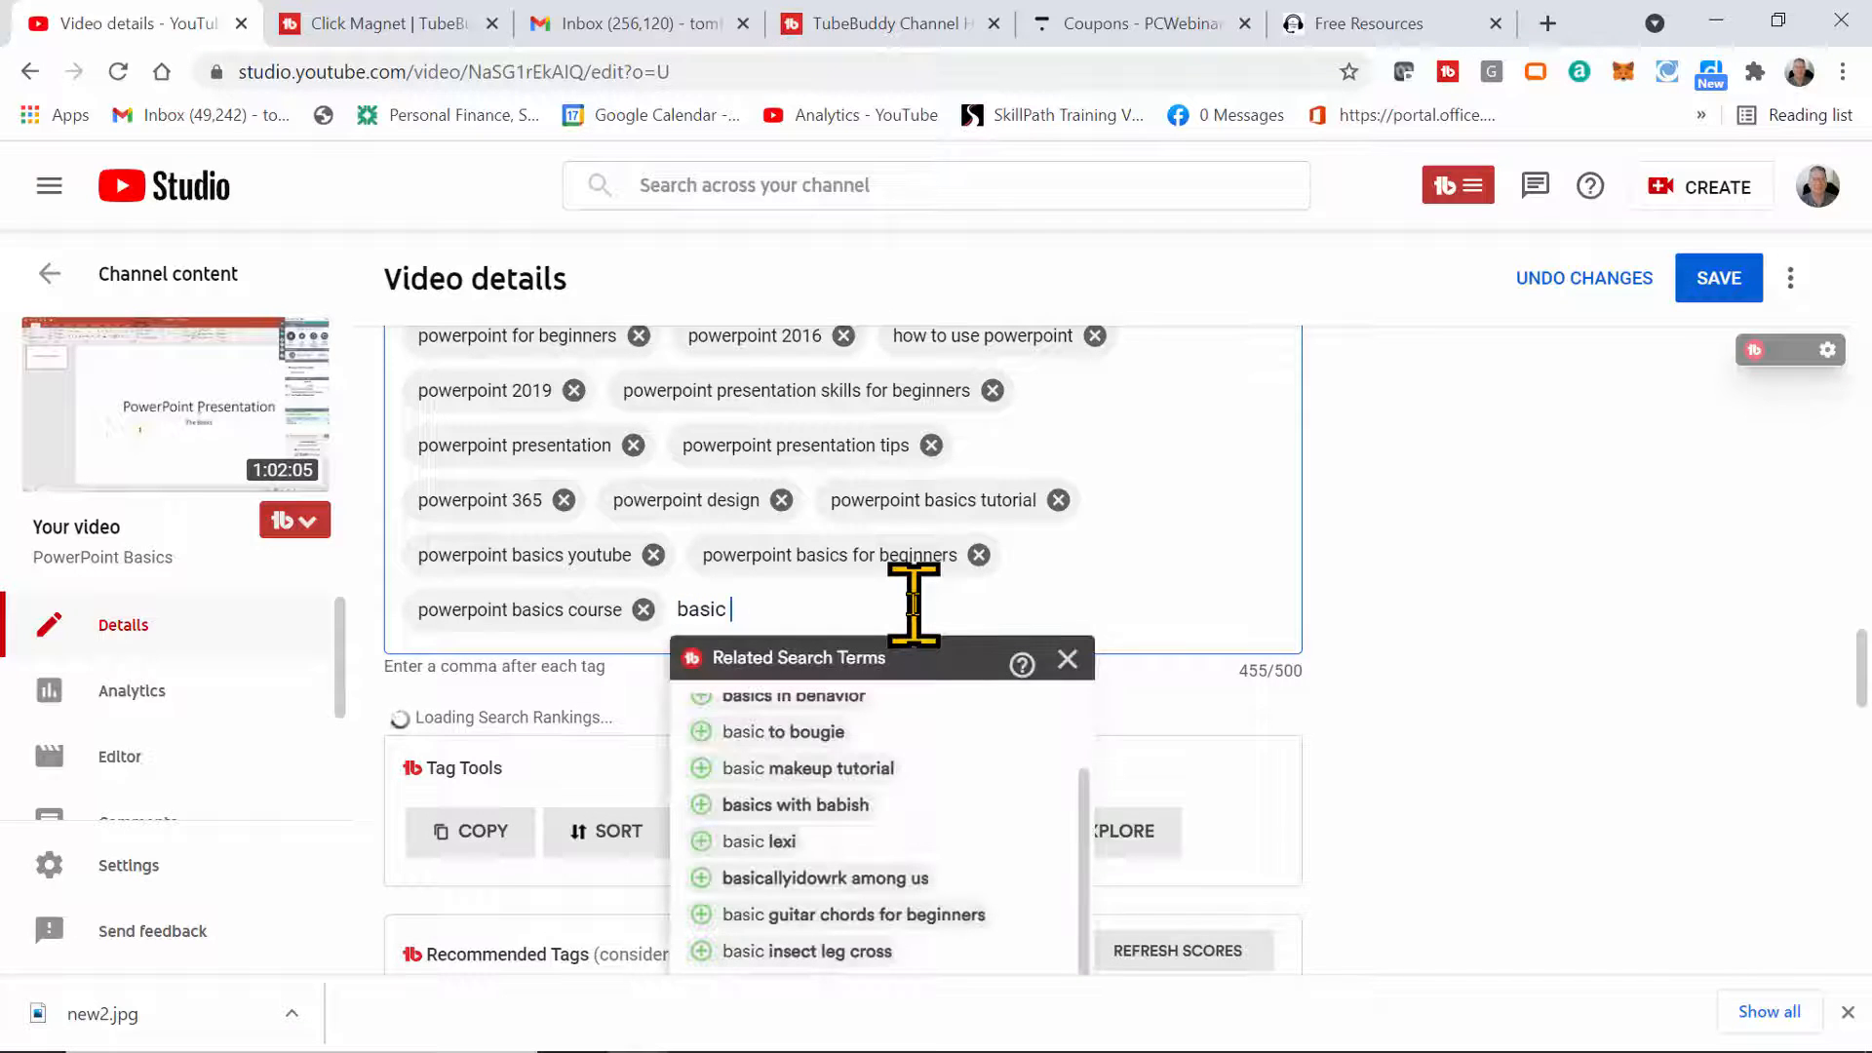
{"action": "type", "text": "owerpoint"}
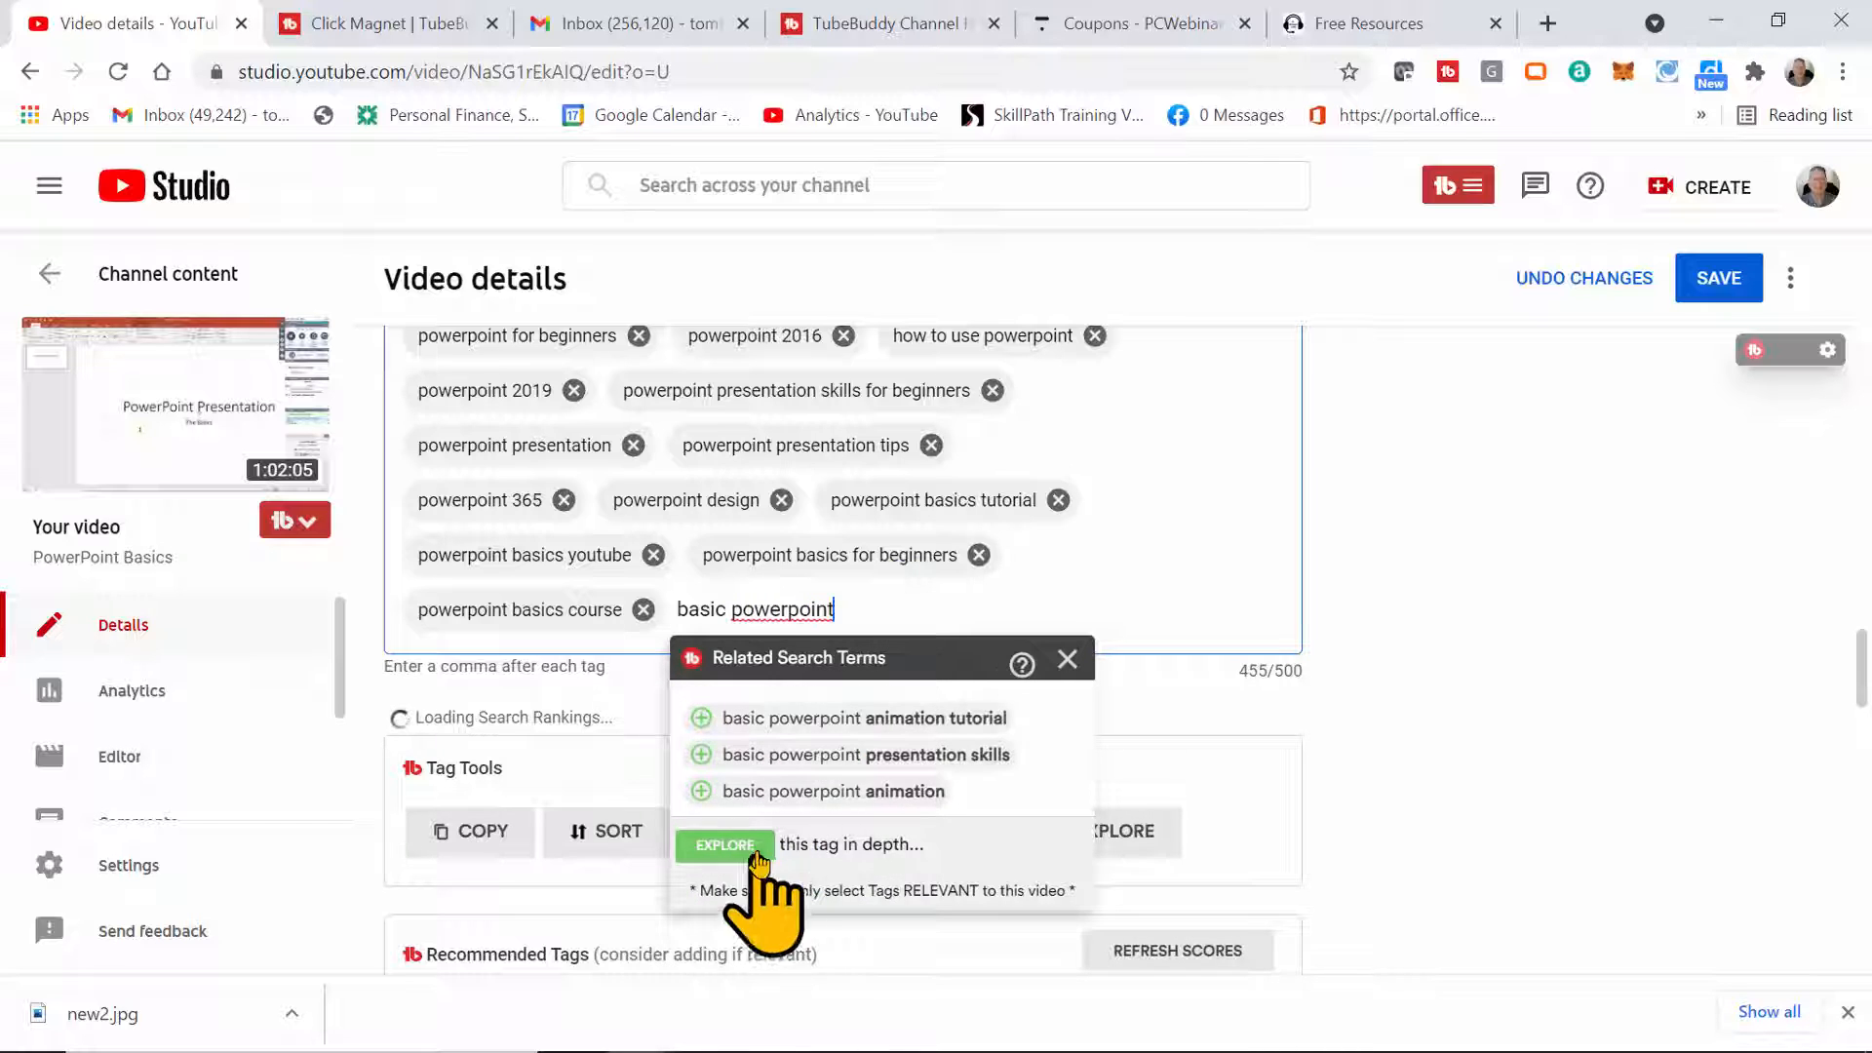
{"action": "left_click", "coordinate": [696, 759]}
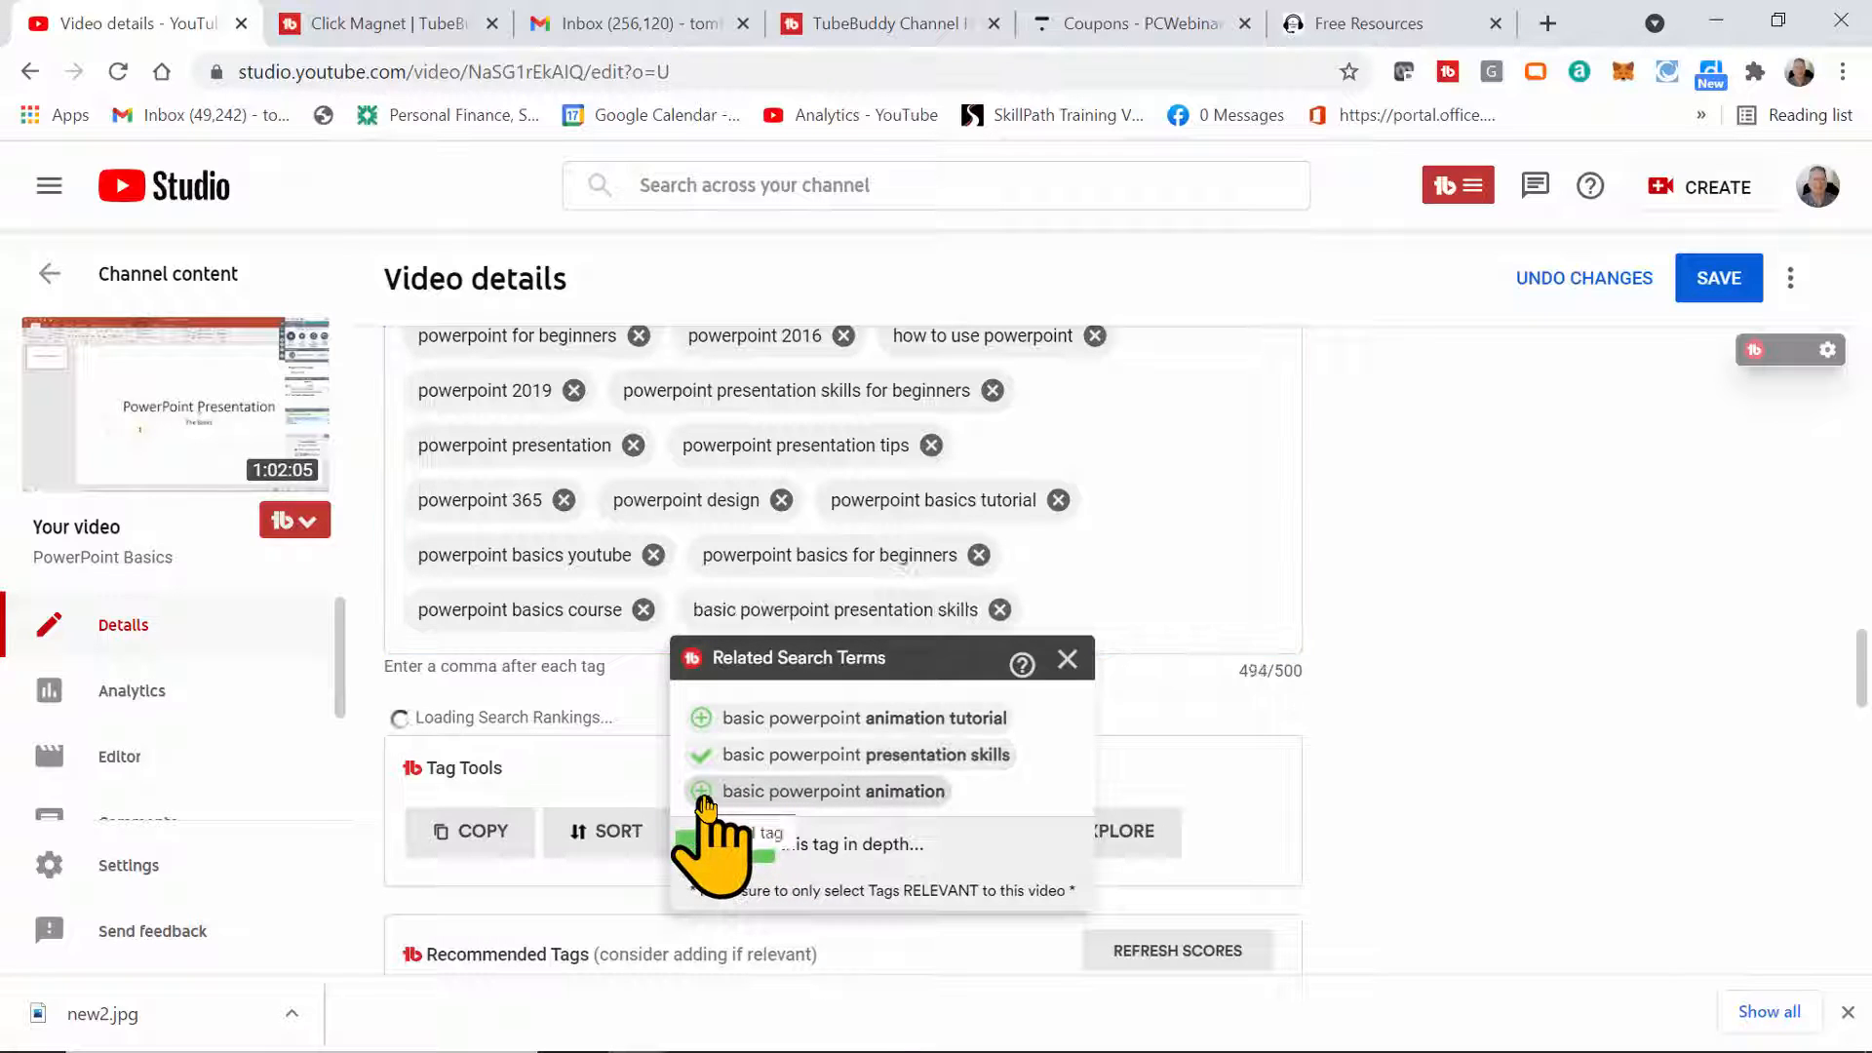
{"action": "left_click", "coordinate": [701, 795]}
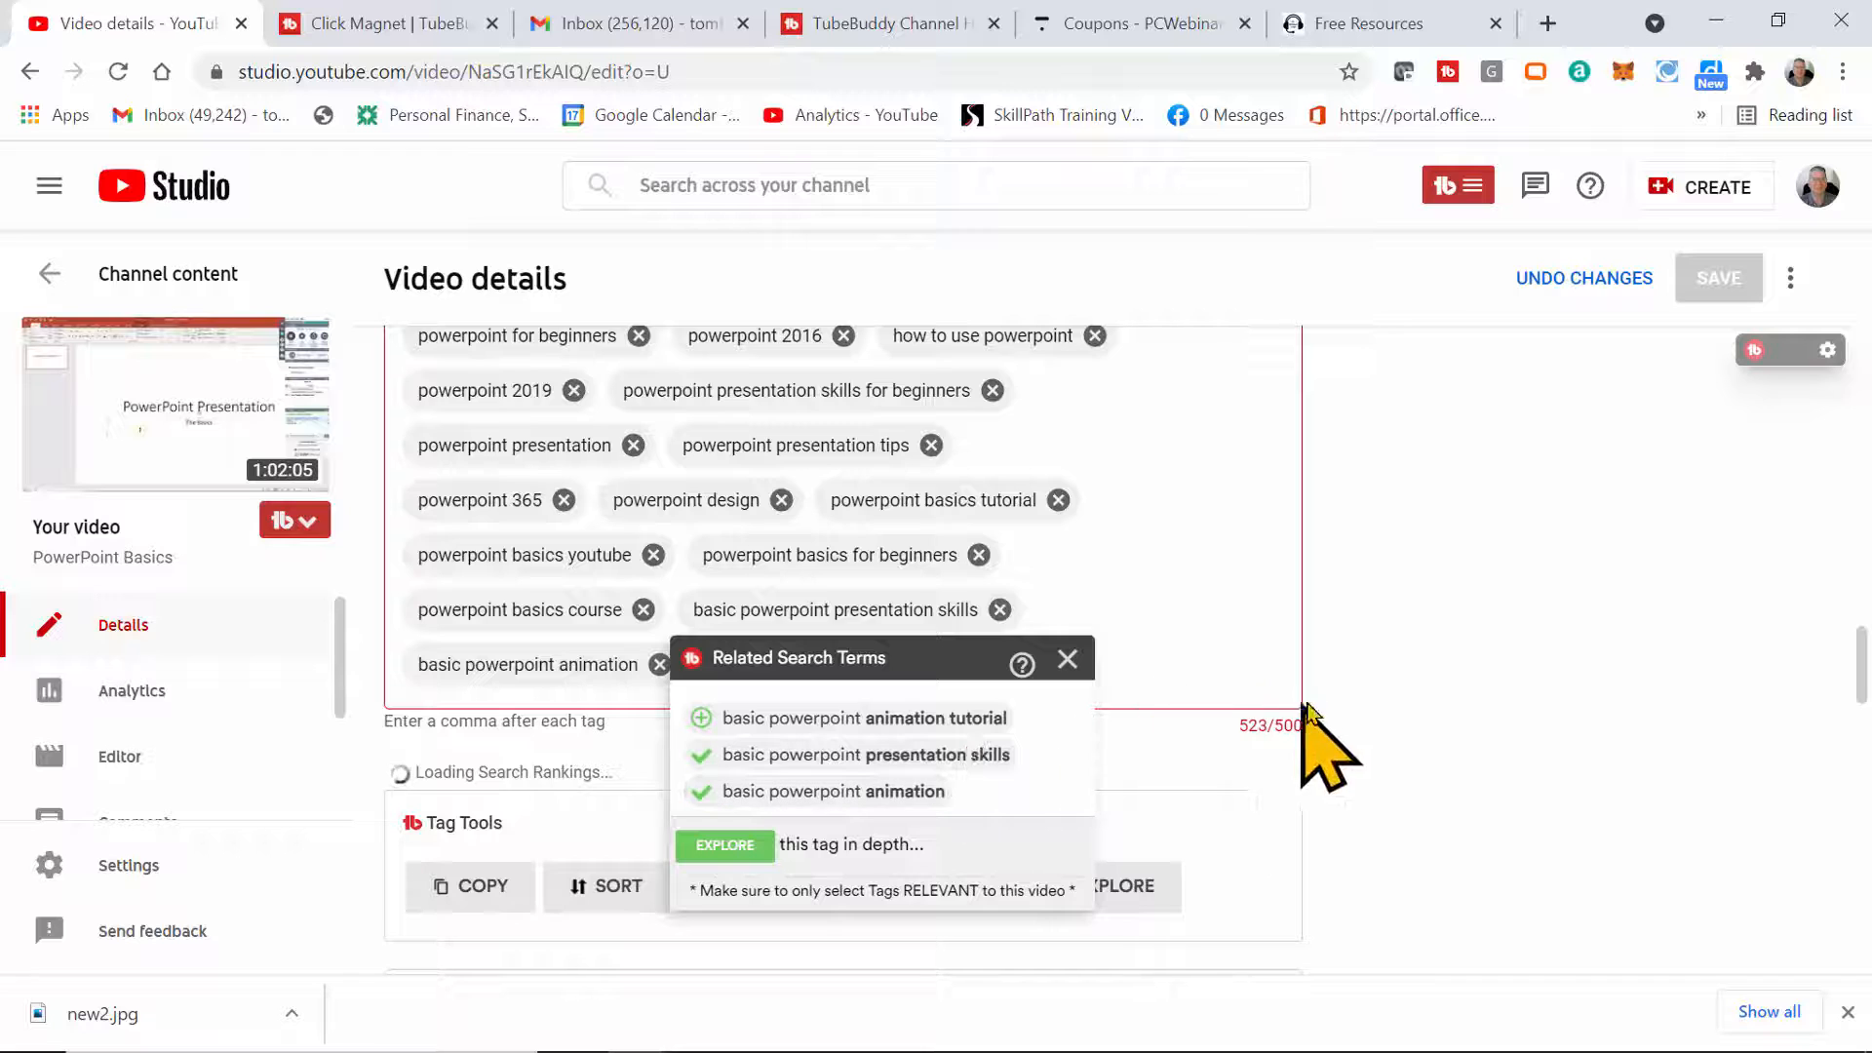
{"action": "left_click", "coordinate": [1068, 661]}
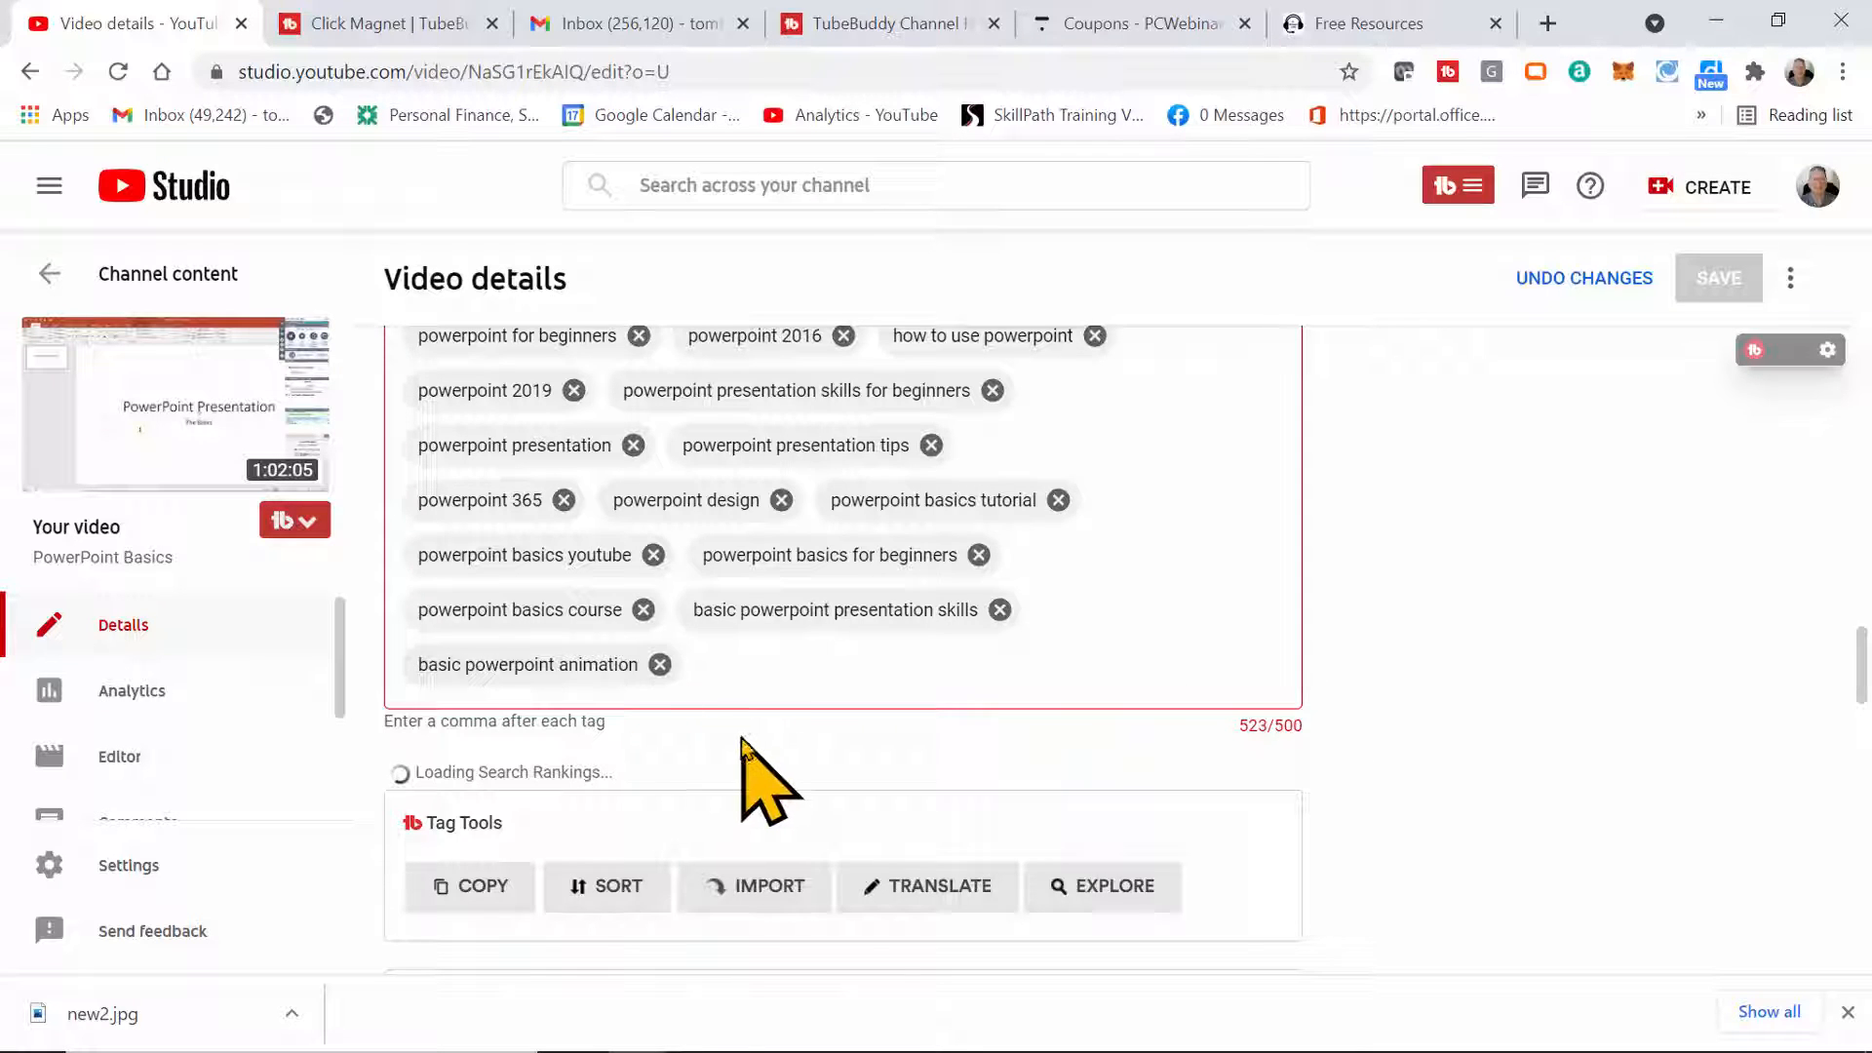
Remove the basic powerpoint animation tag and save the video's changes
{"action": "left_click", "coordinate": [661, 664]}
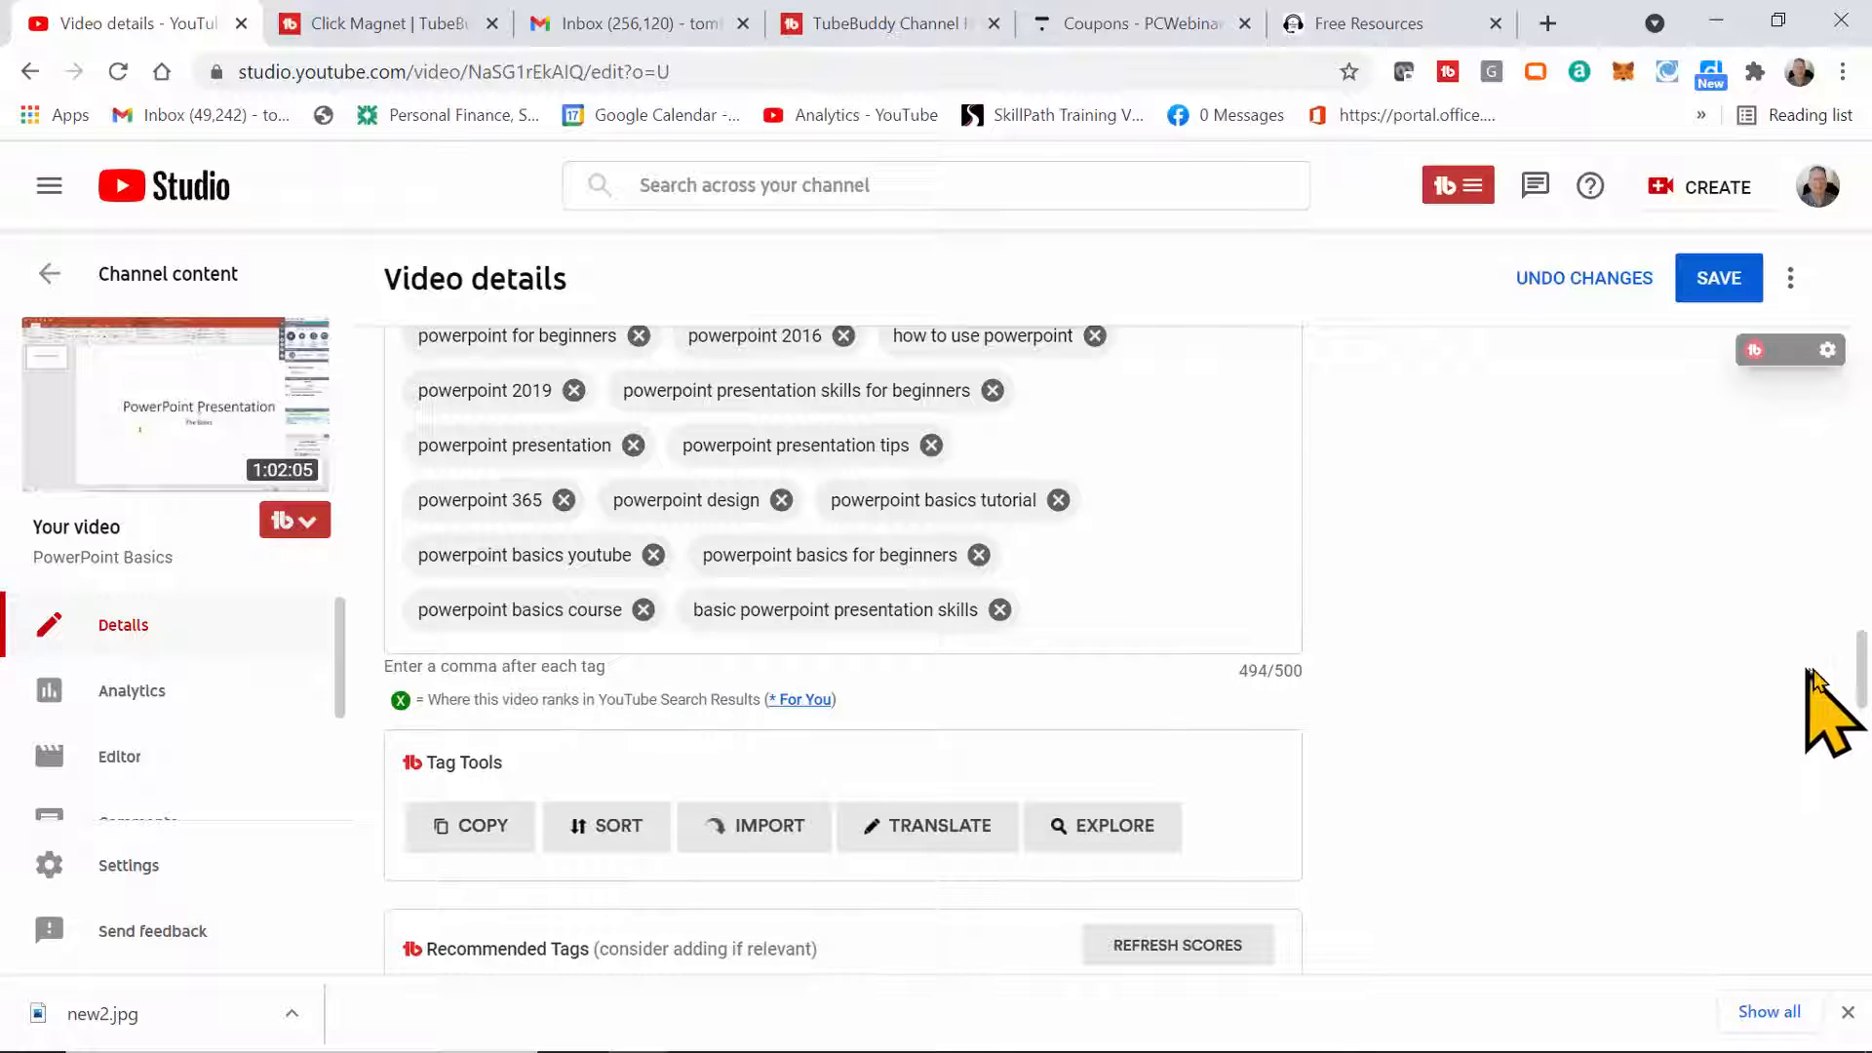
{"action": "left_click", "coordinate": [1718, 283]}
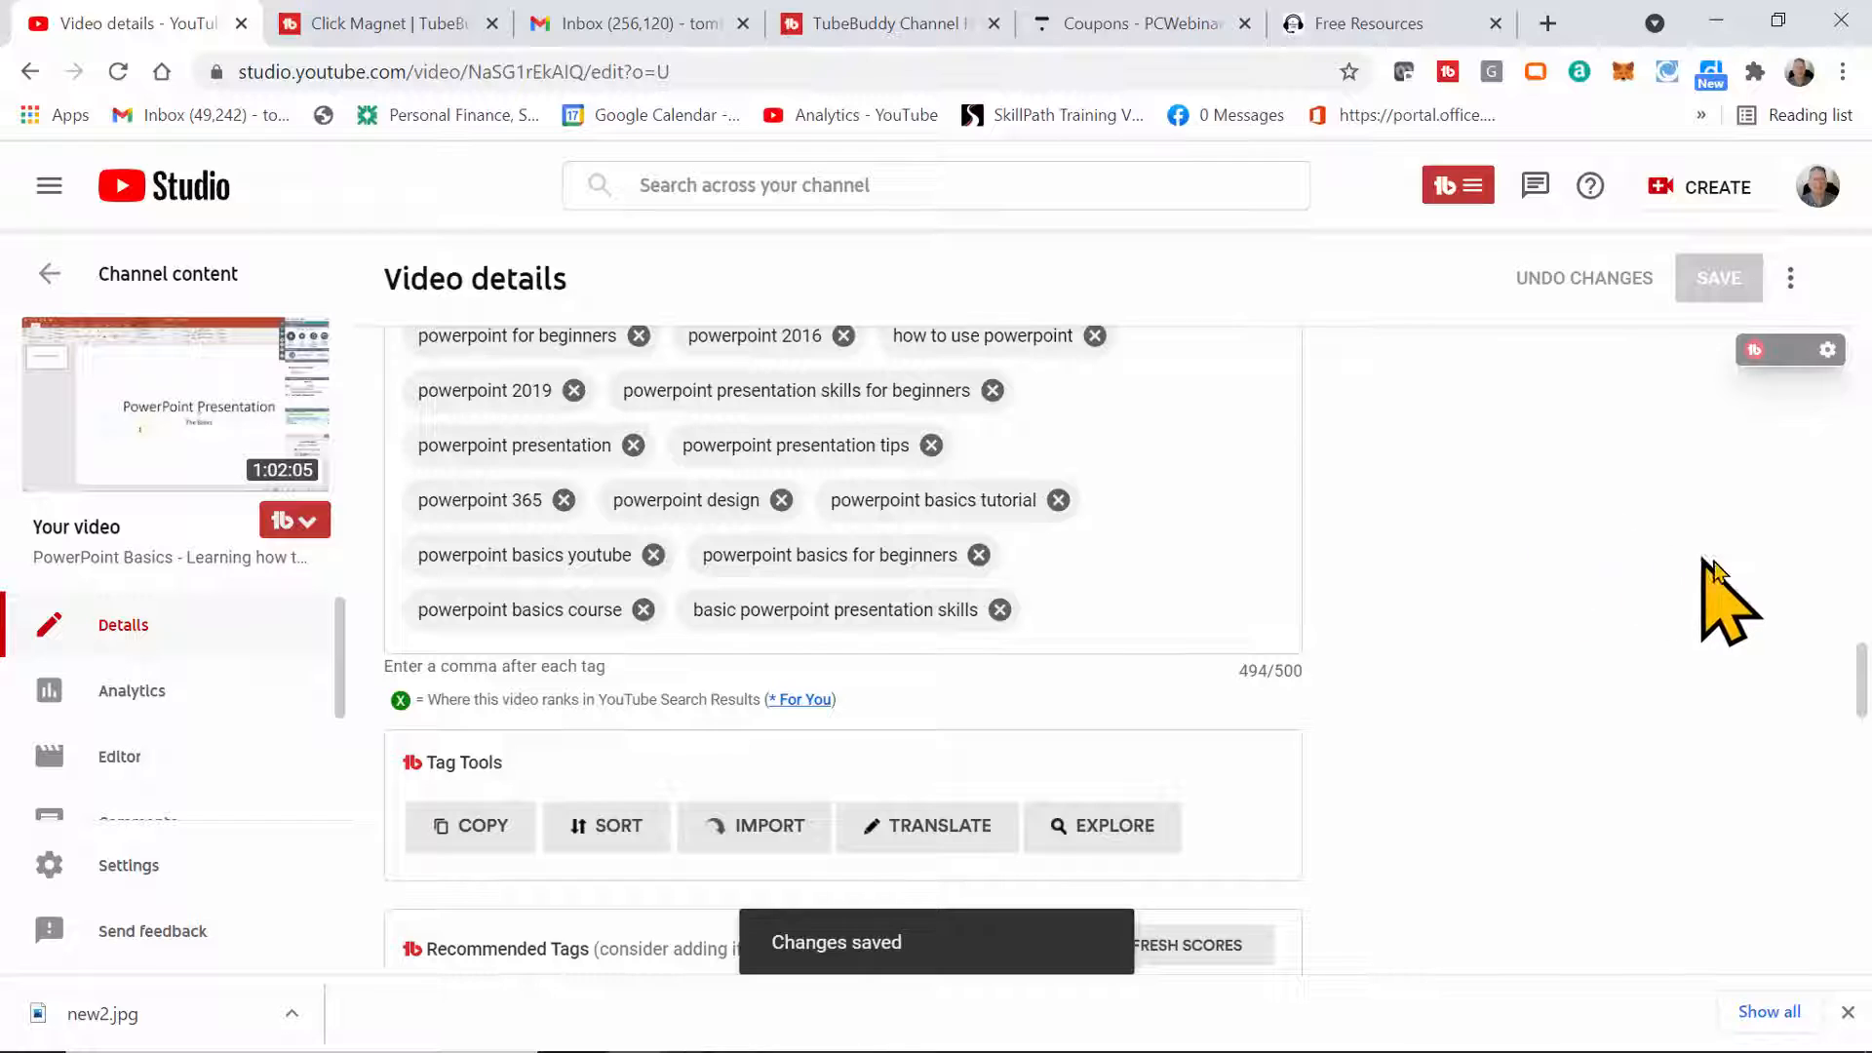
Reorder the tags with Tag Sorter, moving the author's name and handle between powerpoint basics for beginners and powerpoint basics course, and apply the order
{"action": "mouse_move", "coordinate": [1862, 683]}
{"action": "left_mouse_down"}
{"action": "mouse_move", "coordinate": [1862, 644]}
{"action": "mouse_move", "coordinate": [1864, 685]}
{"action": "left_mouse_up"}
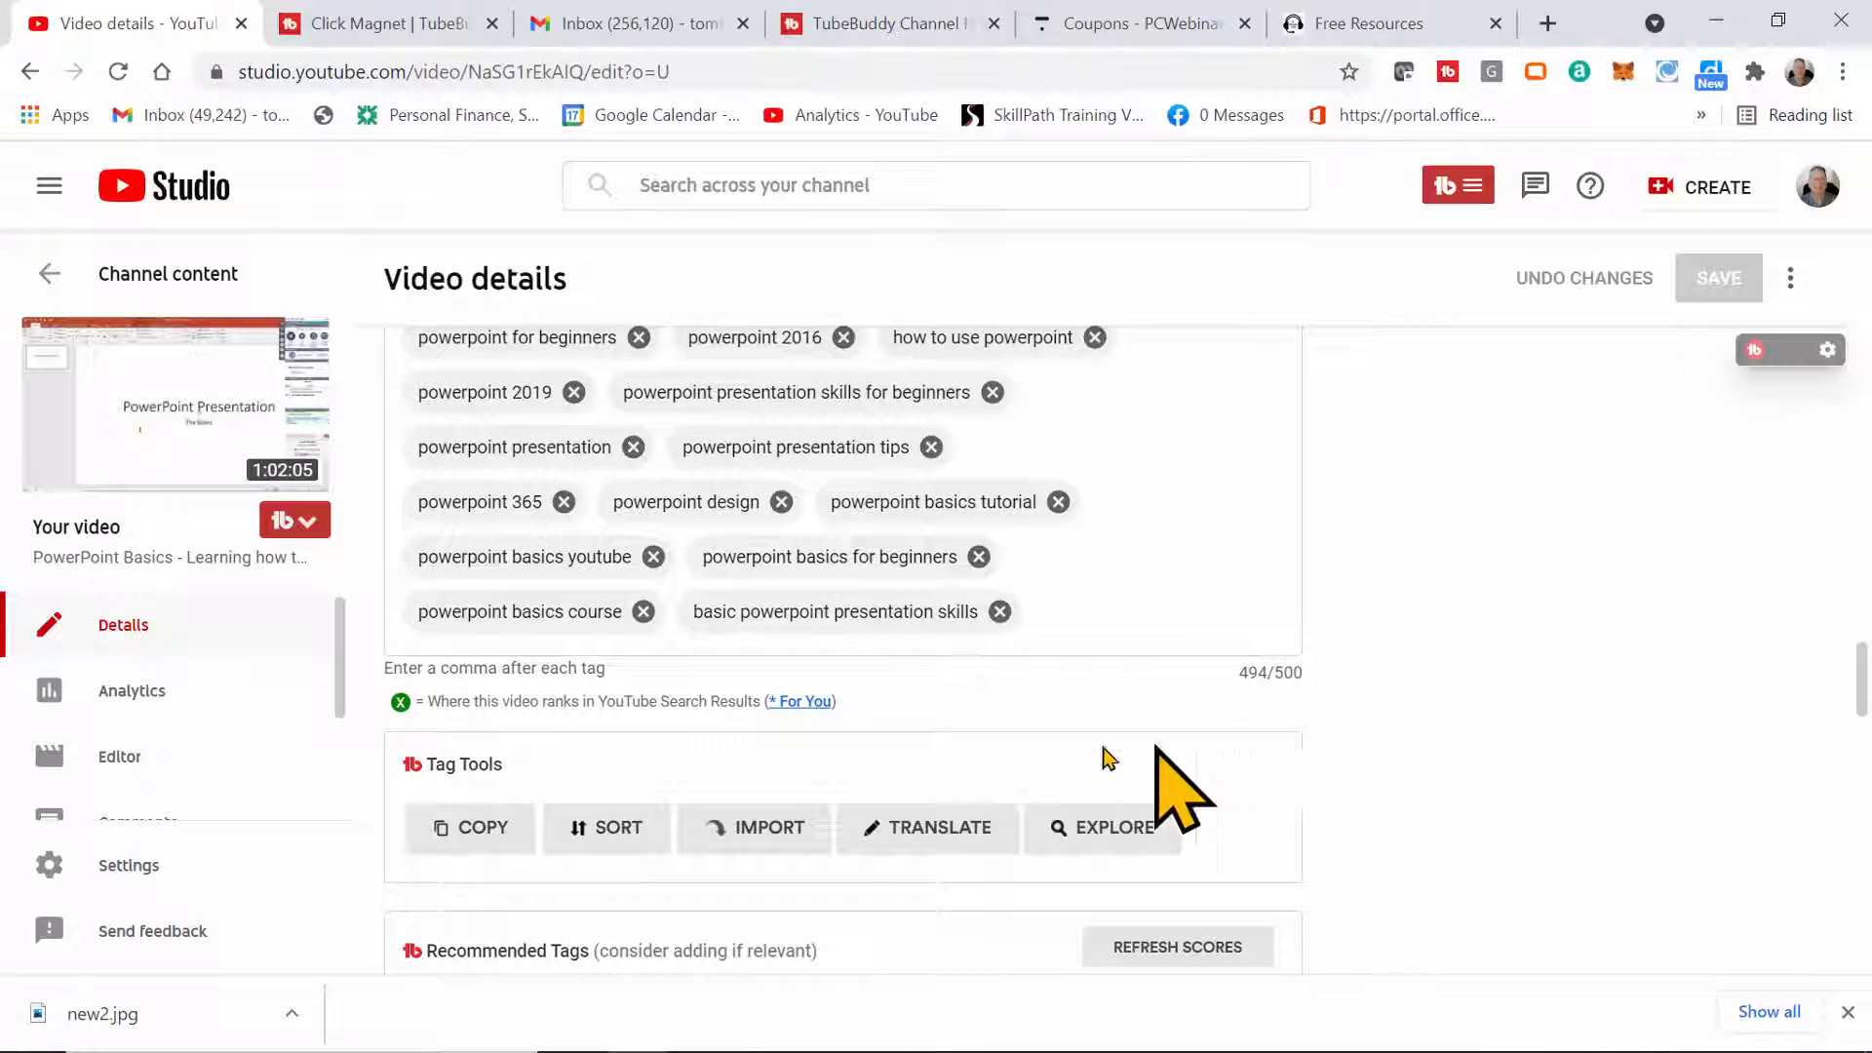
{"action": "left_click", "coordinate": [602, 844]}
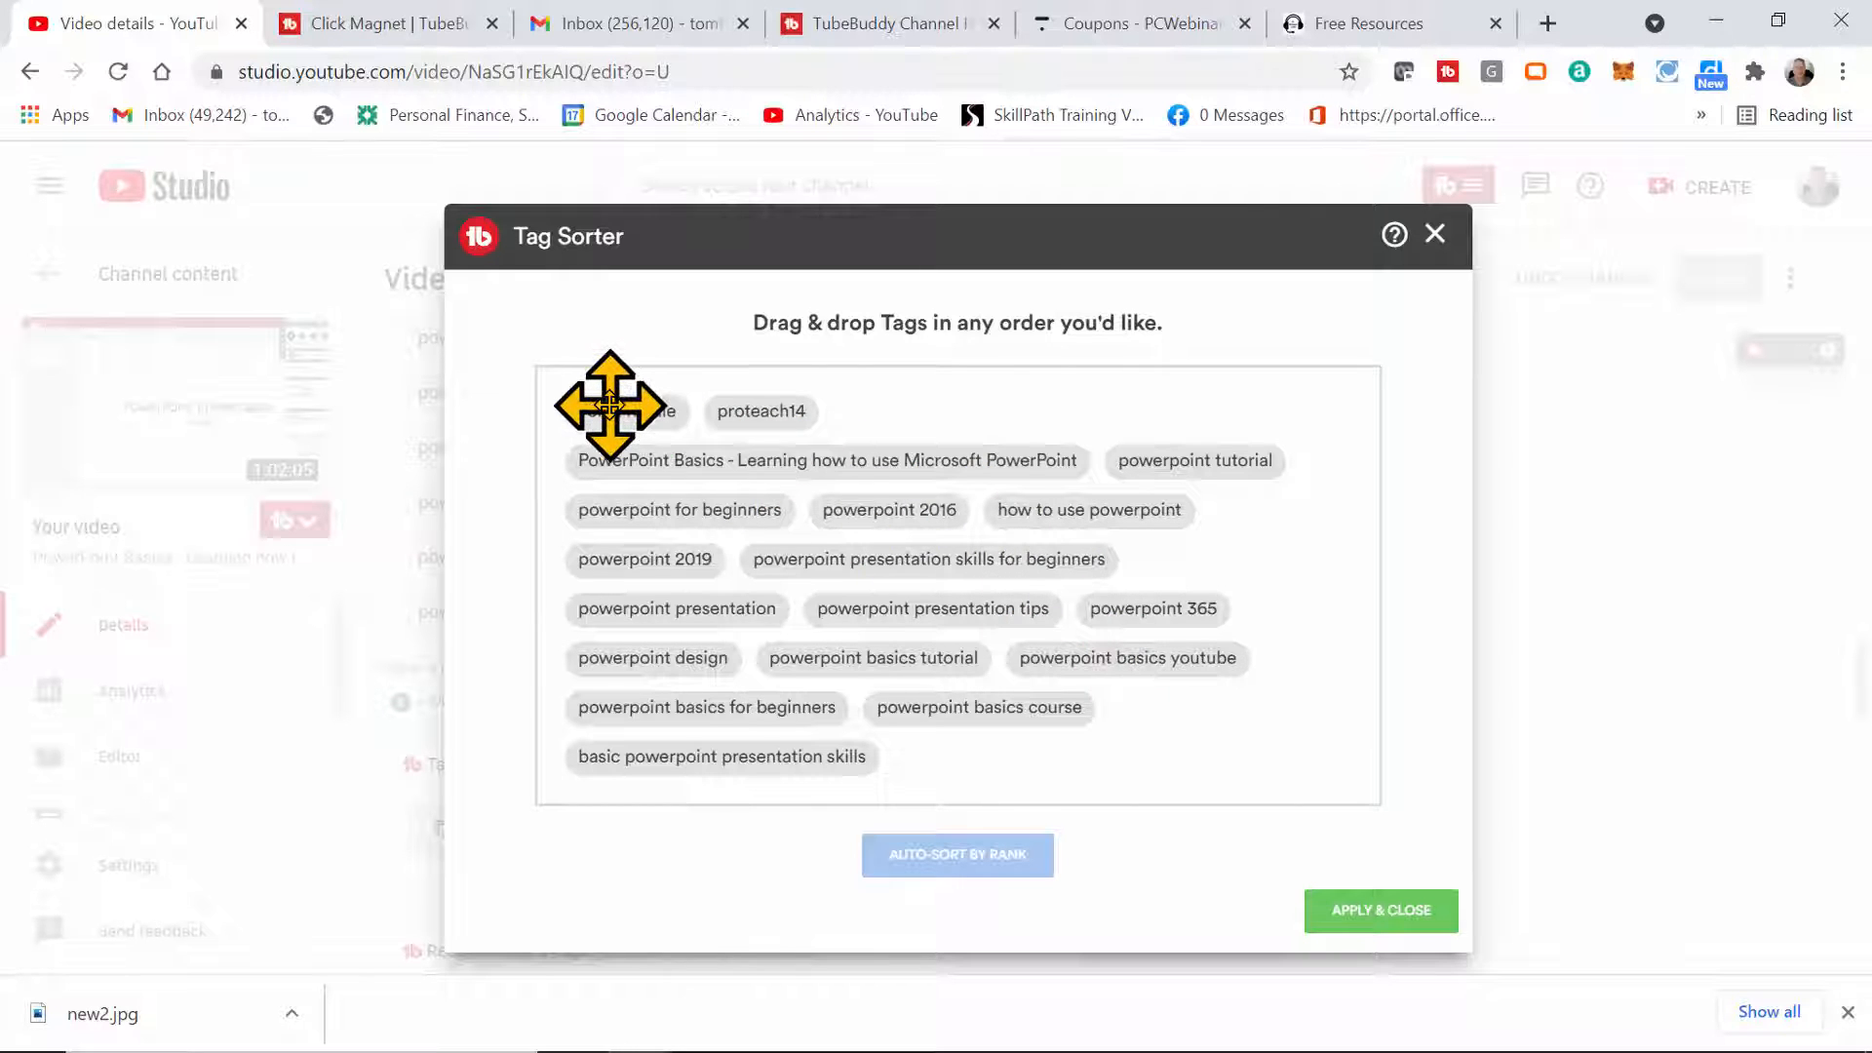
{"action": "left_click_drag", "start_coordinate": [610, 404], "coordinate": [931, 673]}
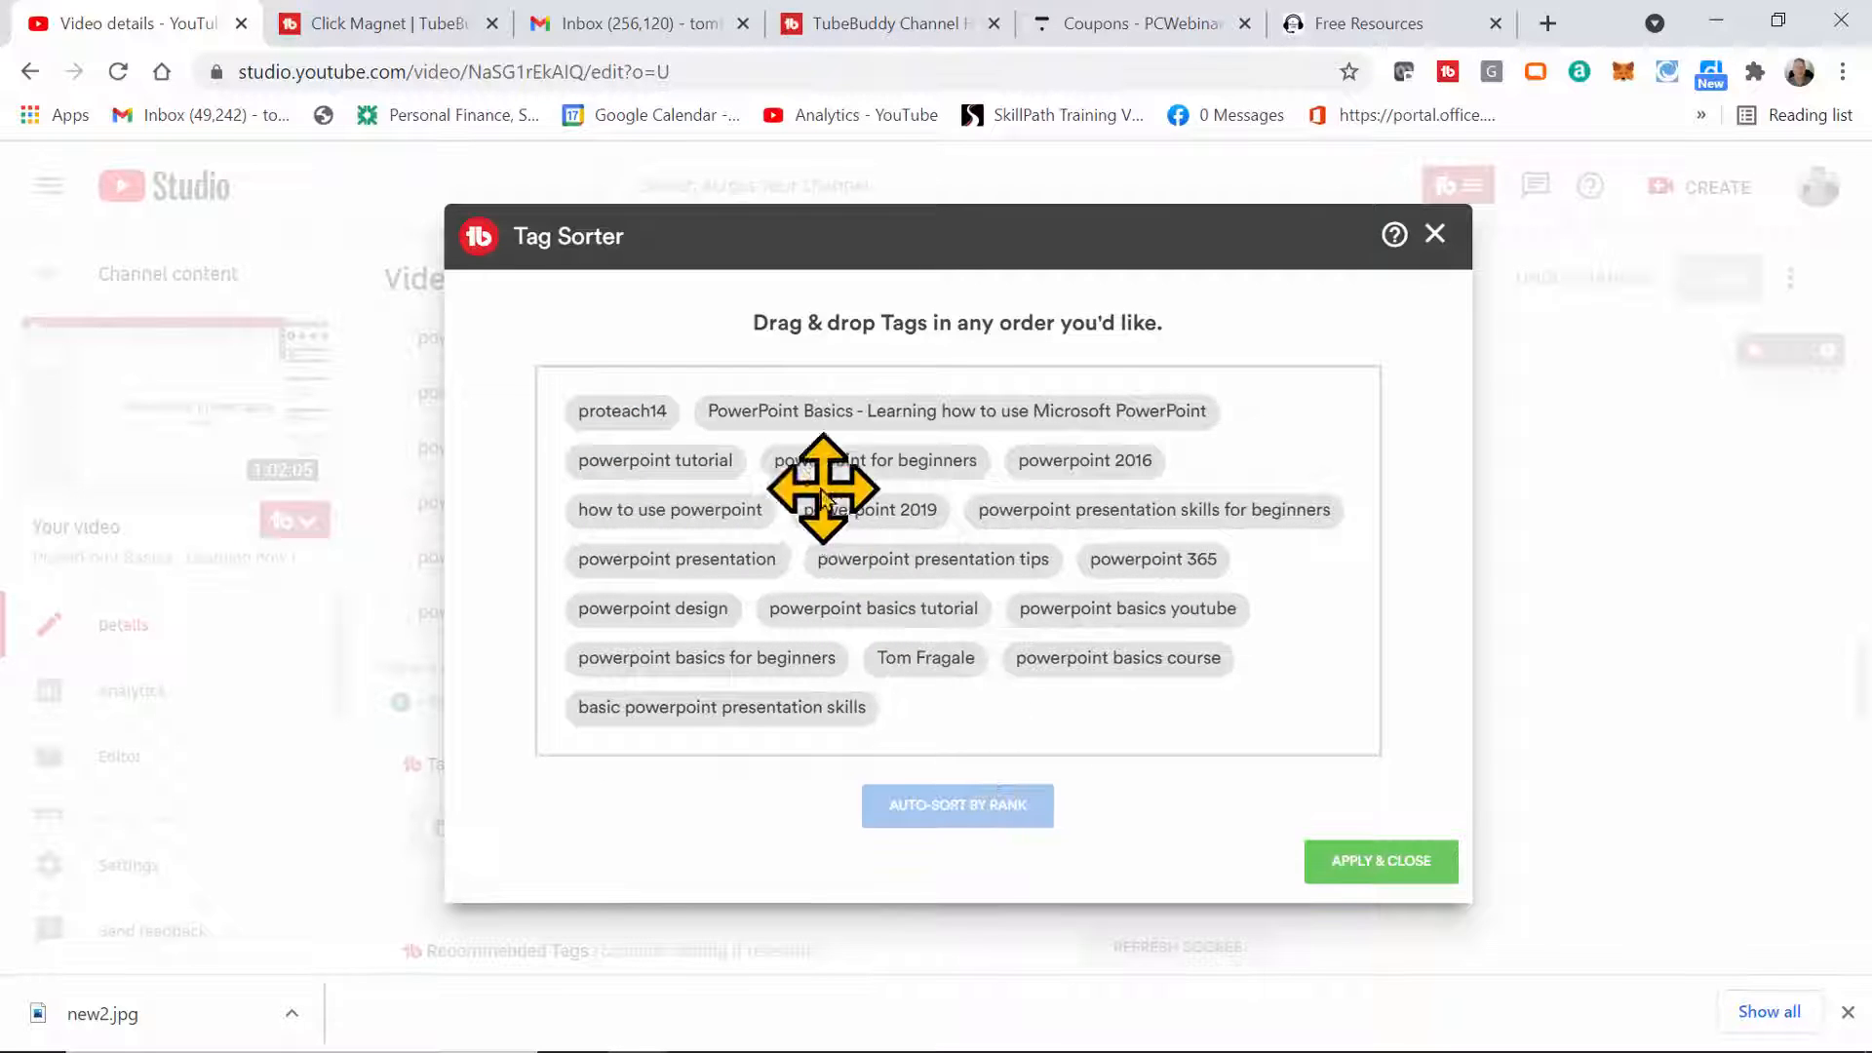
{"action": "left_click_drag", "start_coordinate": [635, 405], "coordinate": [975, 715]}
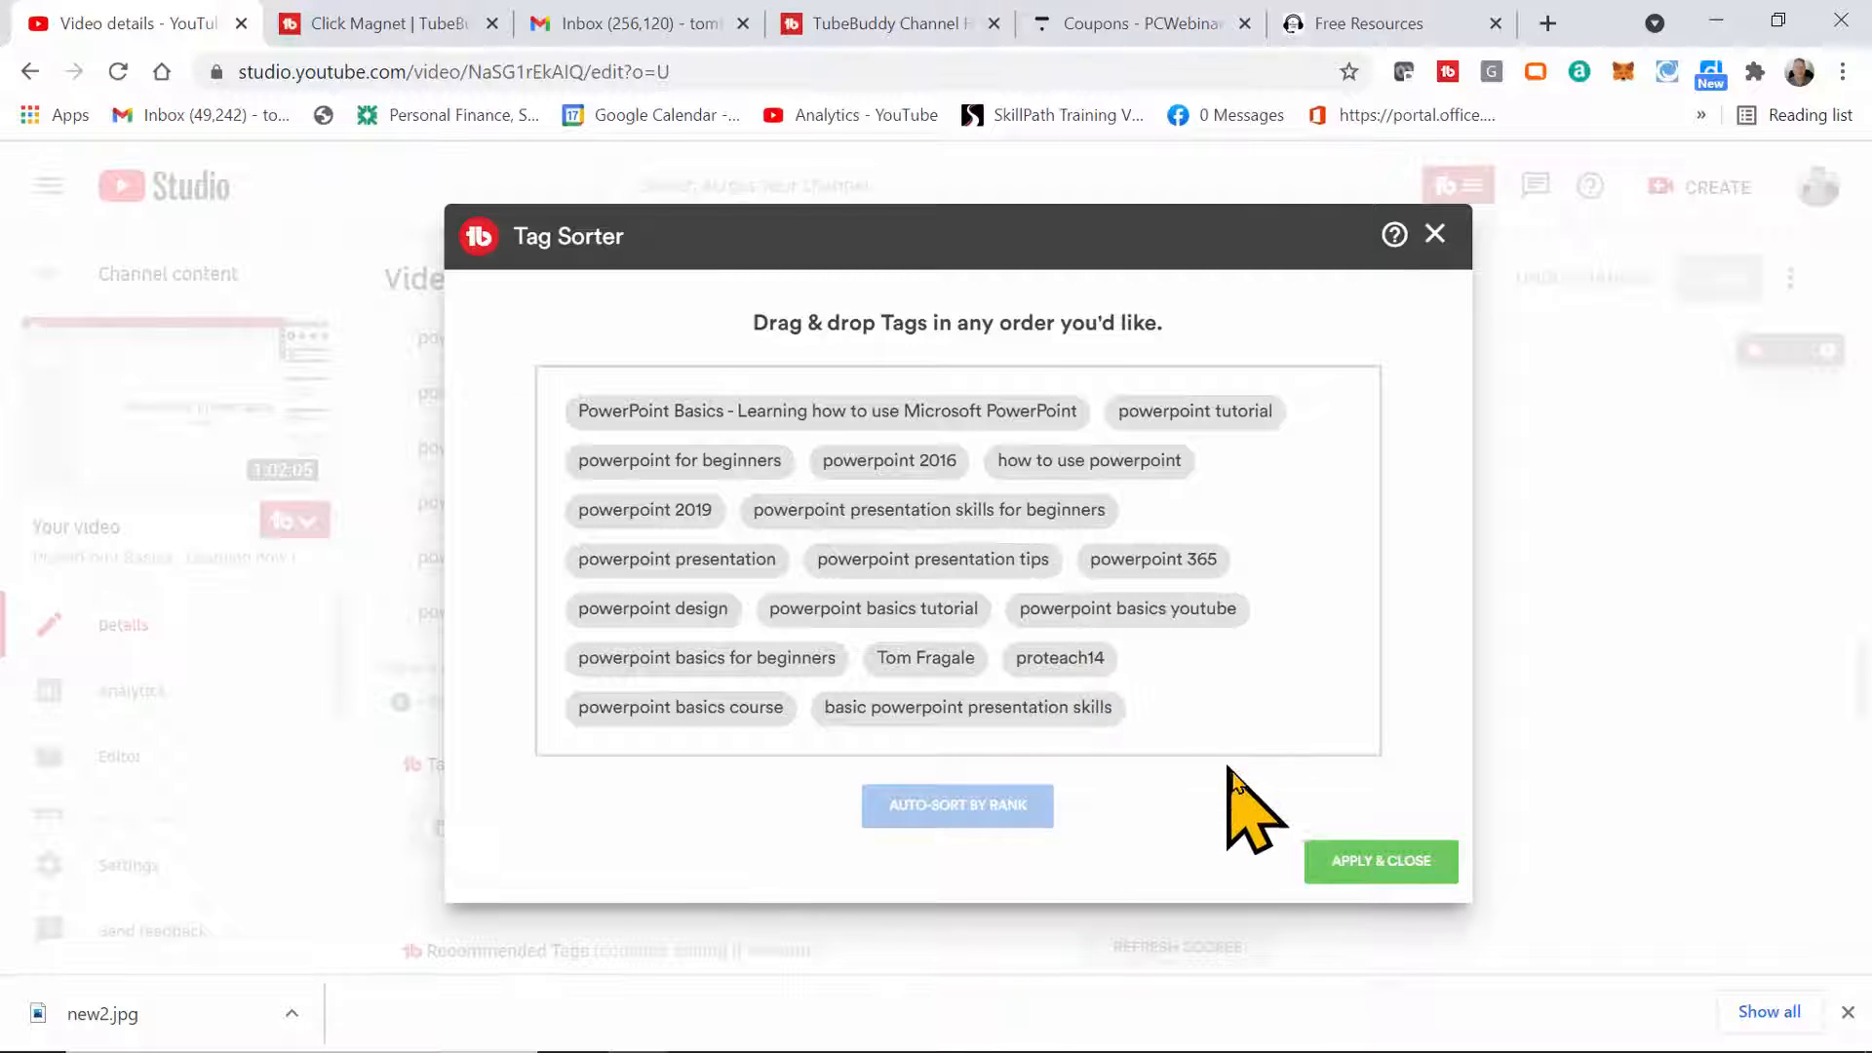
{"action": "left_click", "coordinate": [1371, 863]}
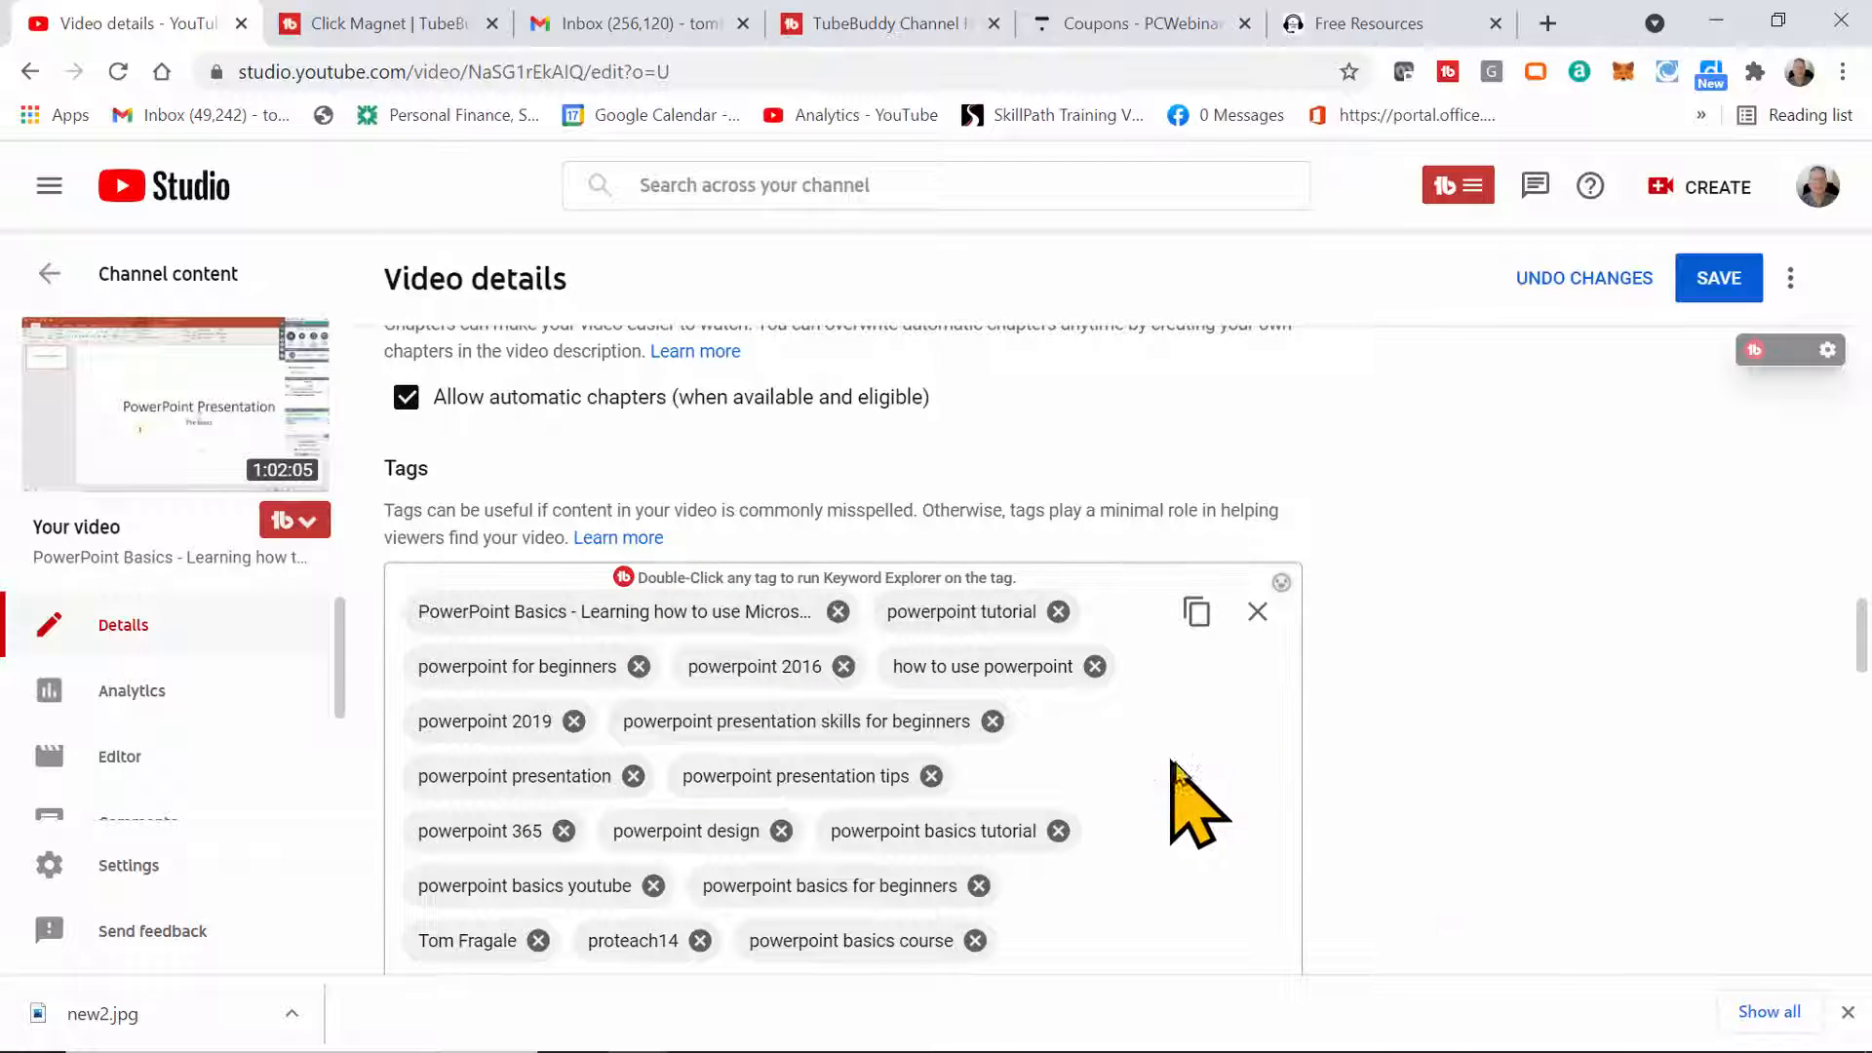
Check the reordered tags and save the video's changes
{"action": "scroll", "coordinate": [1862, 634], "scroll_direction": "down", "scroll_amount": 3}
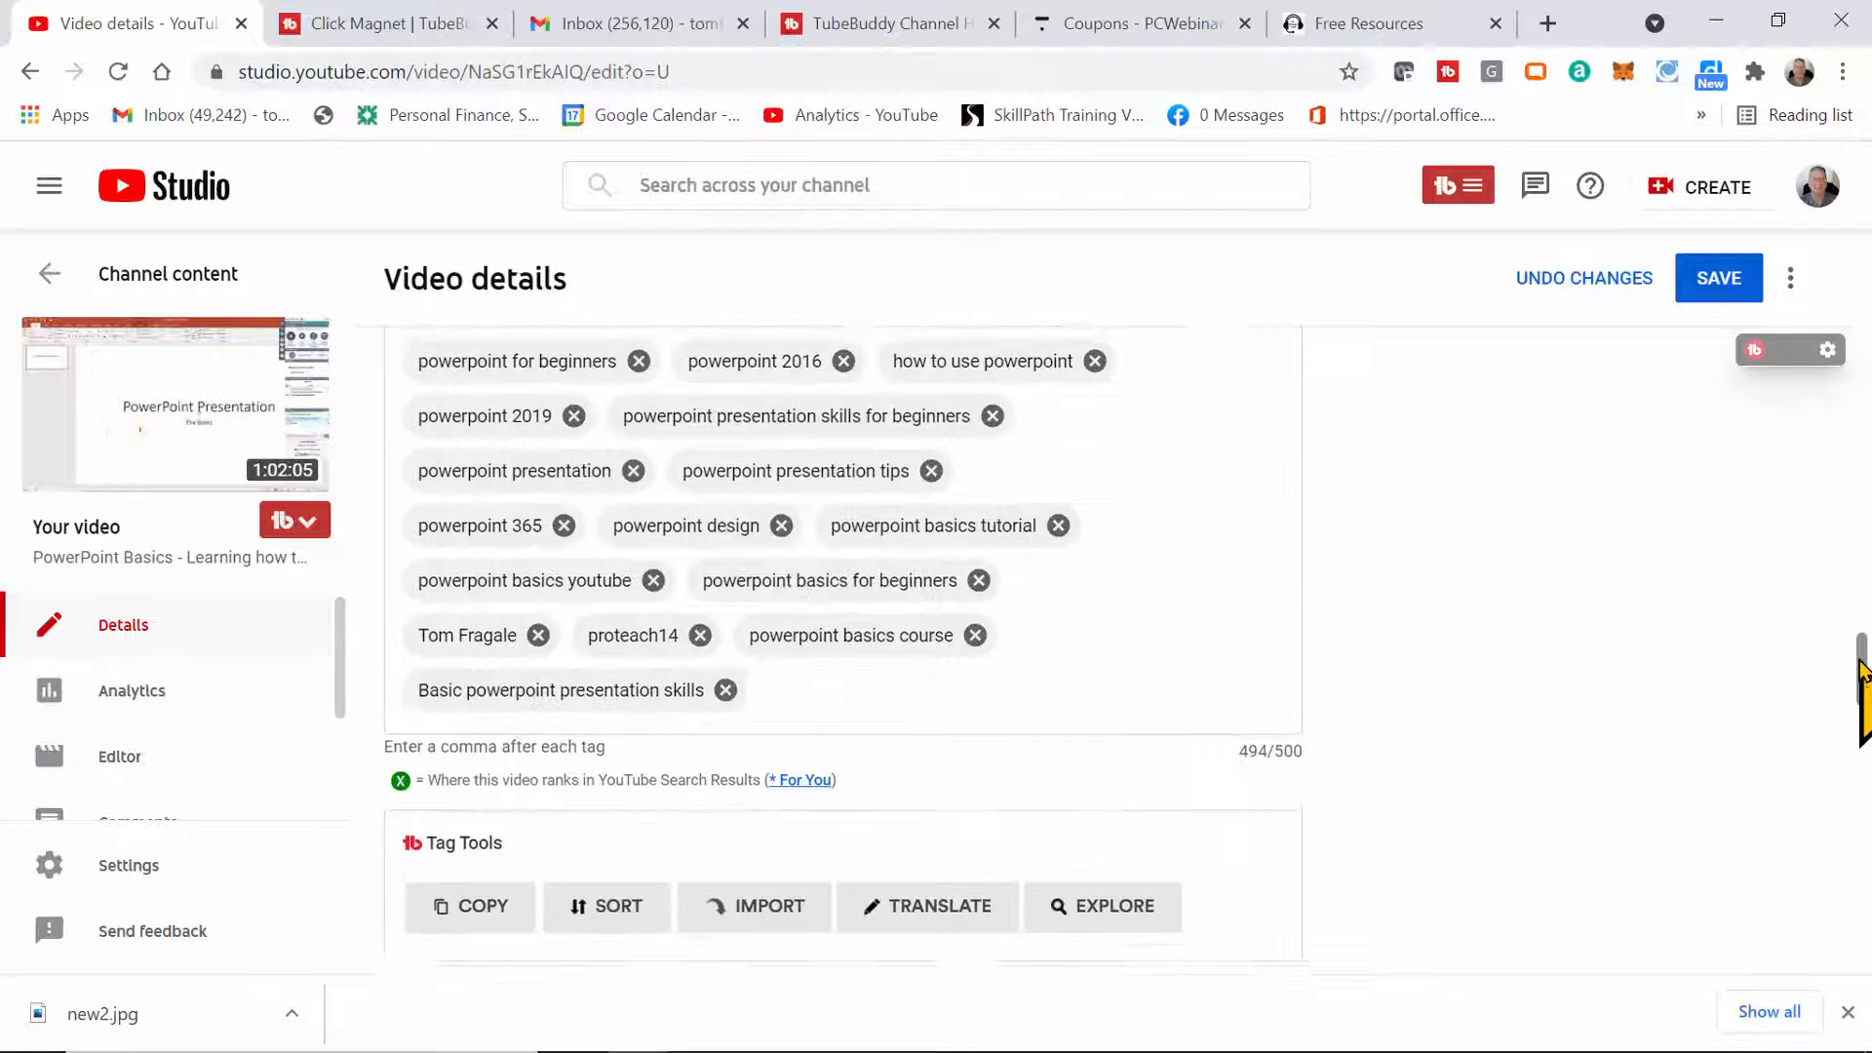
{"action": "scroll", "coordinate": [1862, 643], "scroll_direction": "up", "scroll_amount": 2}
{"action": "mouse_move", "coordinate": [477, 475]}
{"action": "left_mouse_down"}
{"action": "mouse_move", "coordinate": [717, 614]}
{"action": "mouse_move", "coordinate": [726, 663]}
{"action": "left_mouse_up"}
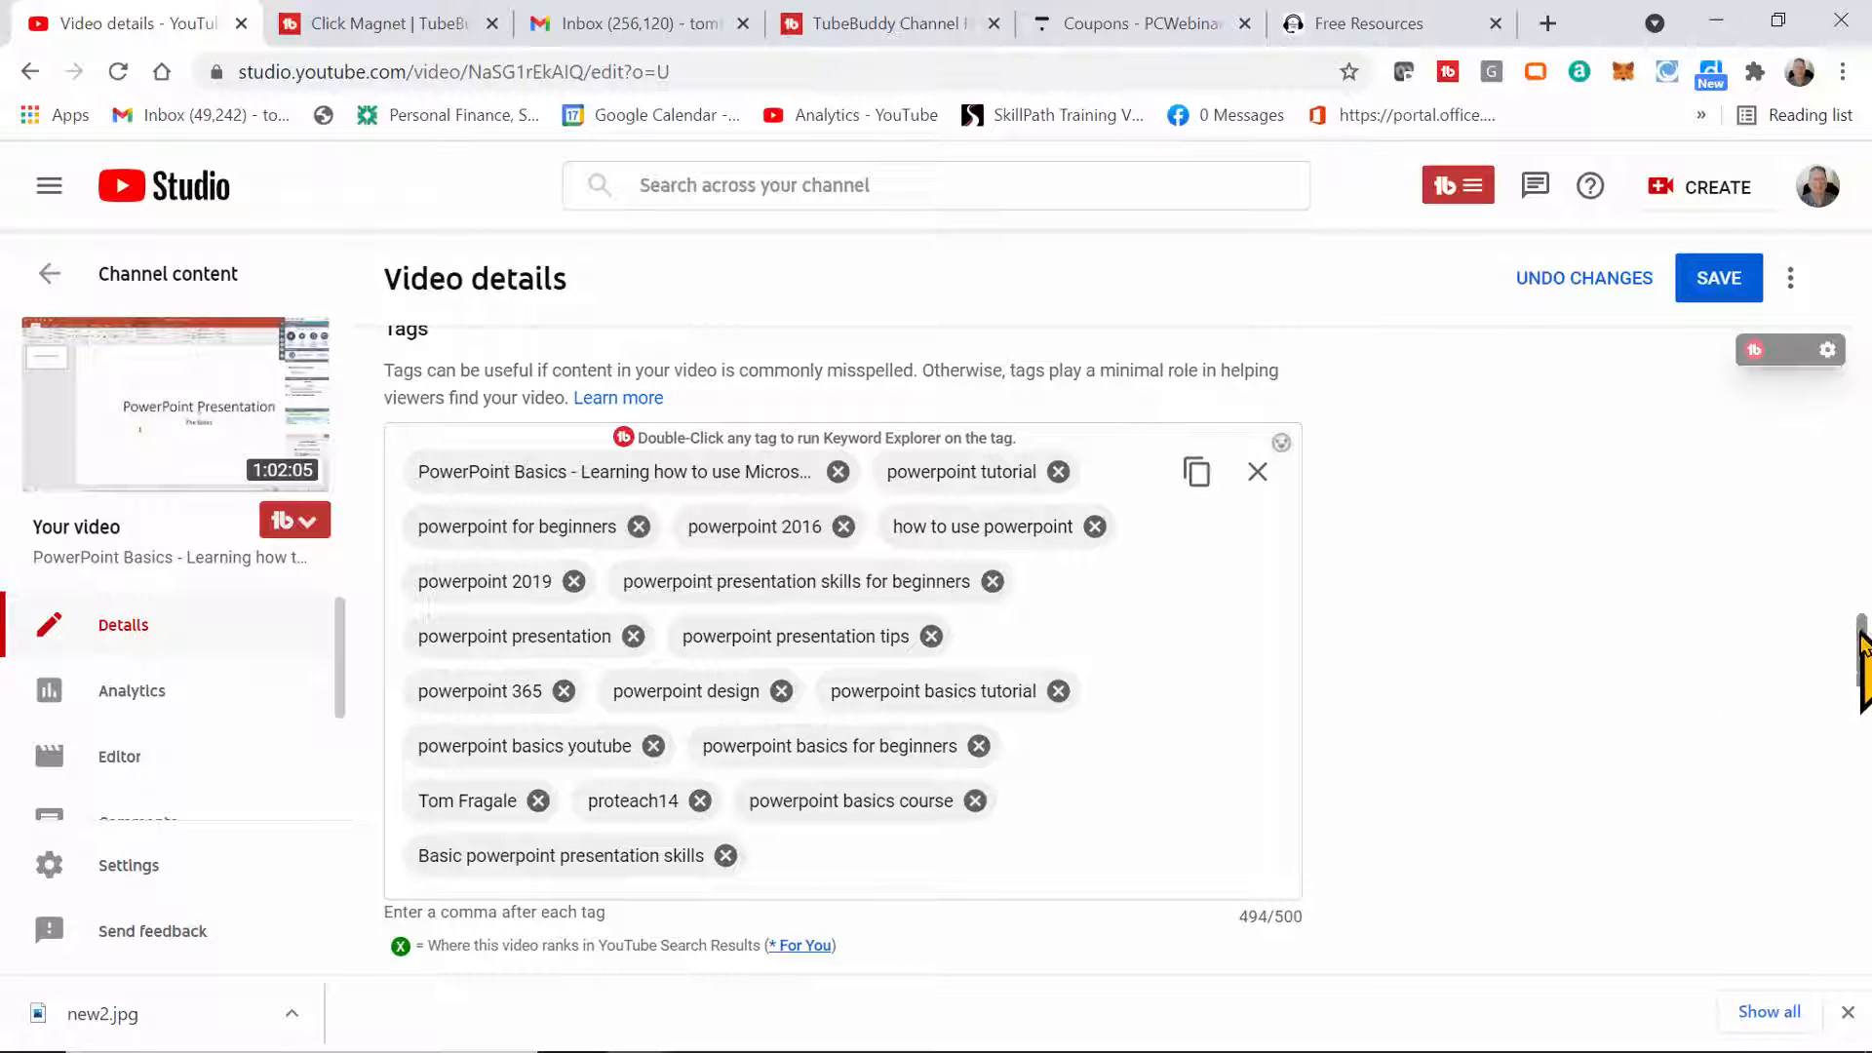
{"action": "scroll", "coordinate": [1852, 663], "scroll_direction": "down", "scroll_amount": 3}
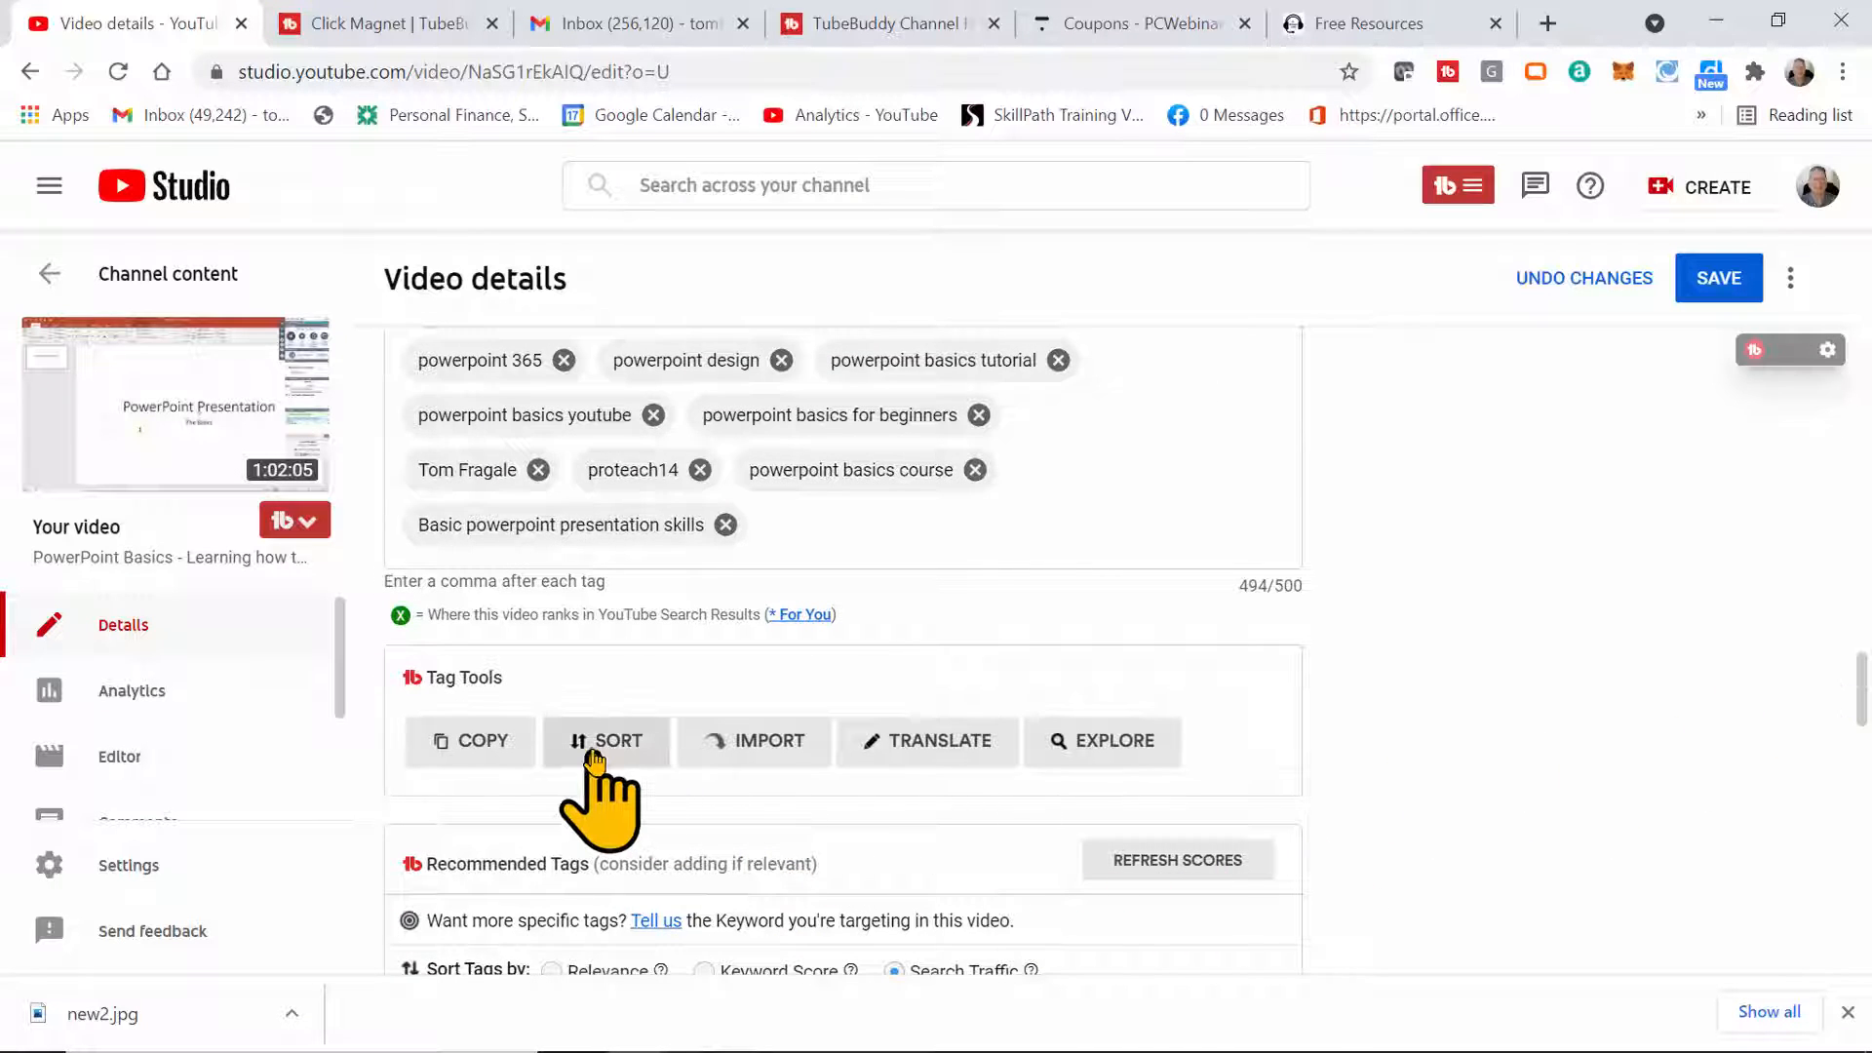
{"action": "left_click", "coordinate": [1717, 278]}
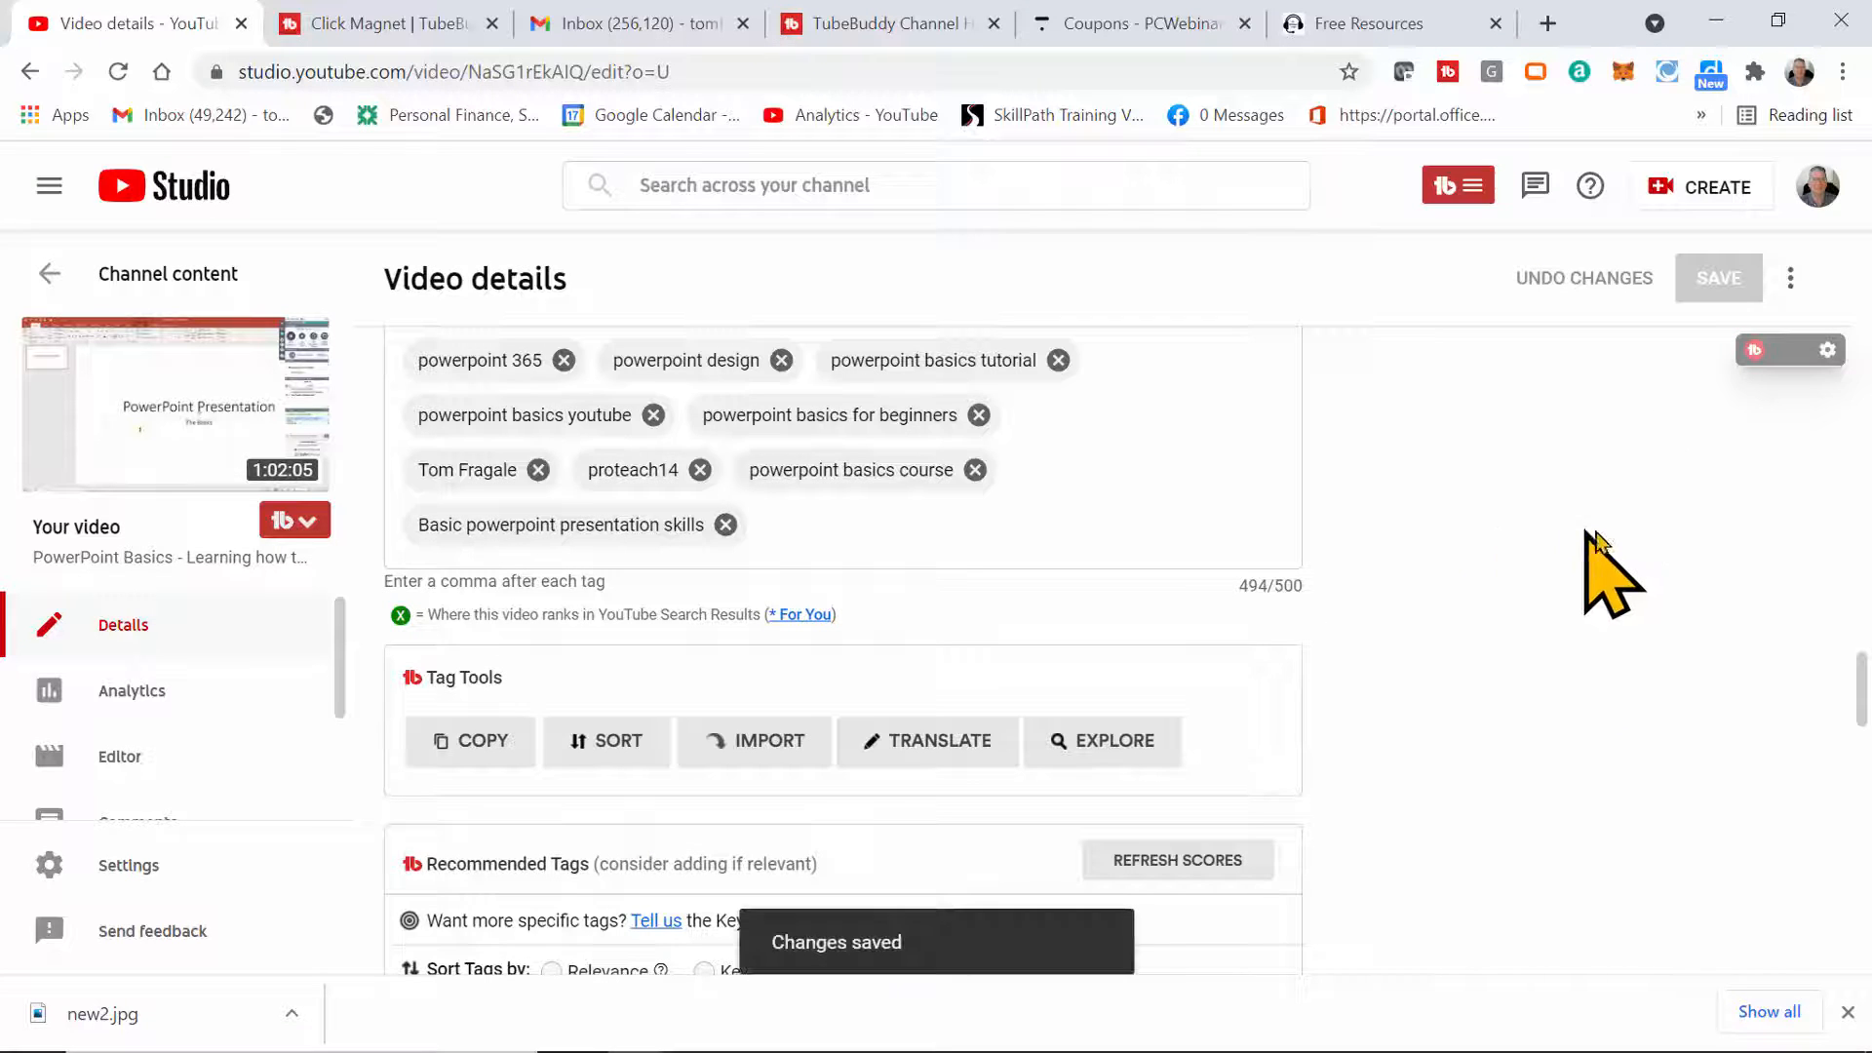
Return to the channel content and open the details of the public video about linking and importing SQL Server data into Excel, on the second page
{"action": "left_click_drag", "start_coordinate": [1862, 673], "coordinate": [1852, 327]}
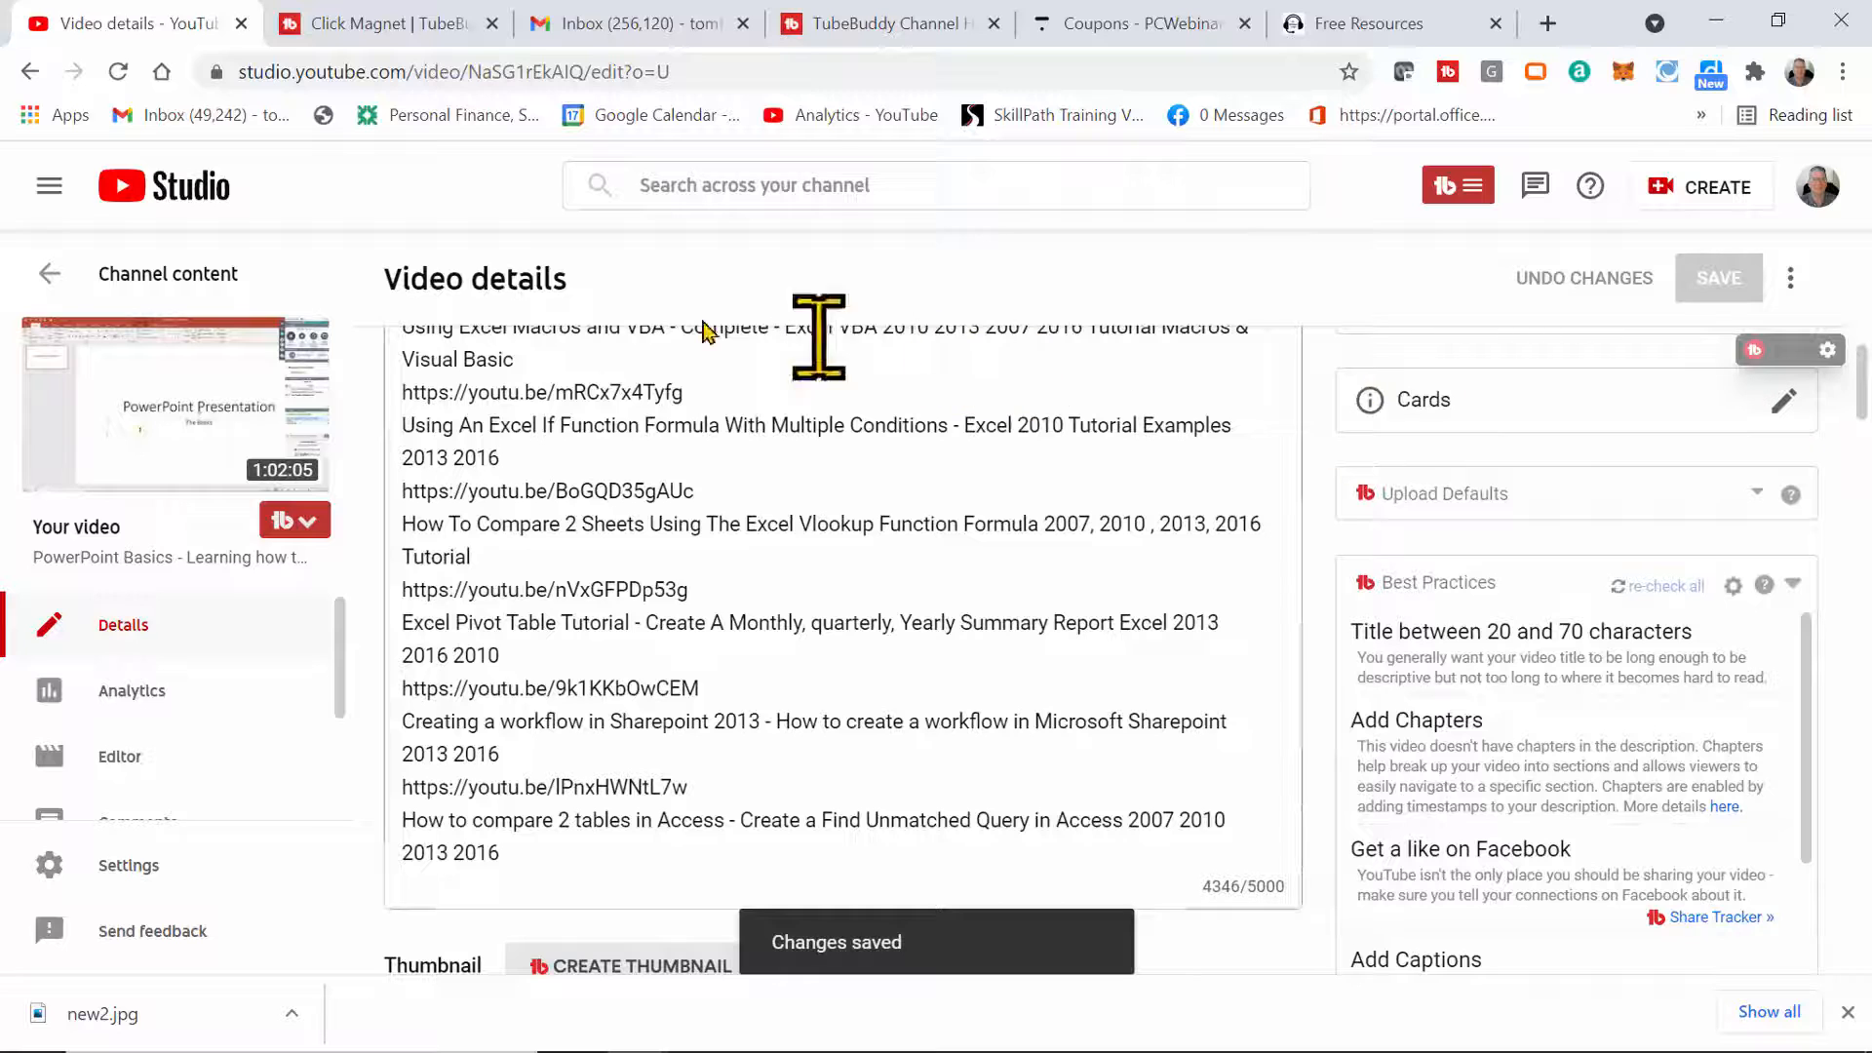
{"action": "left_click", "coordinate": [50, 282]}
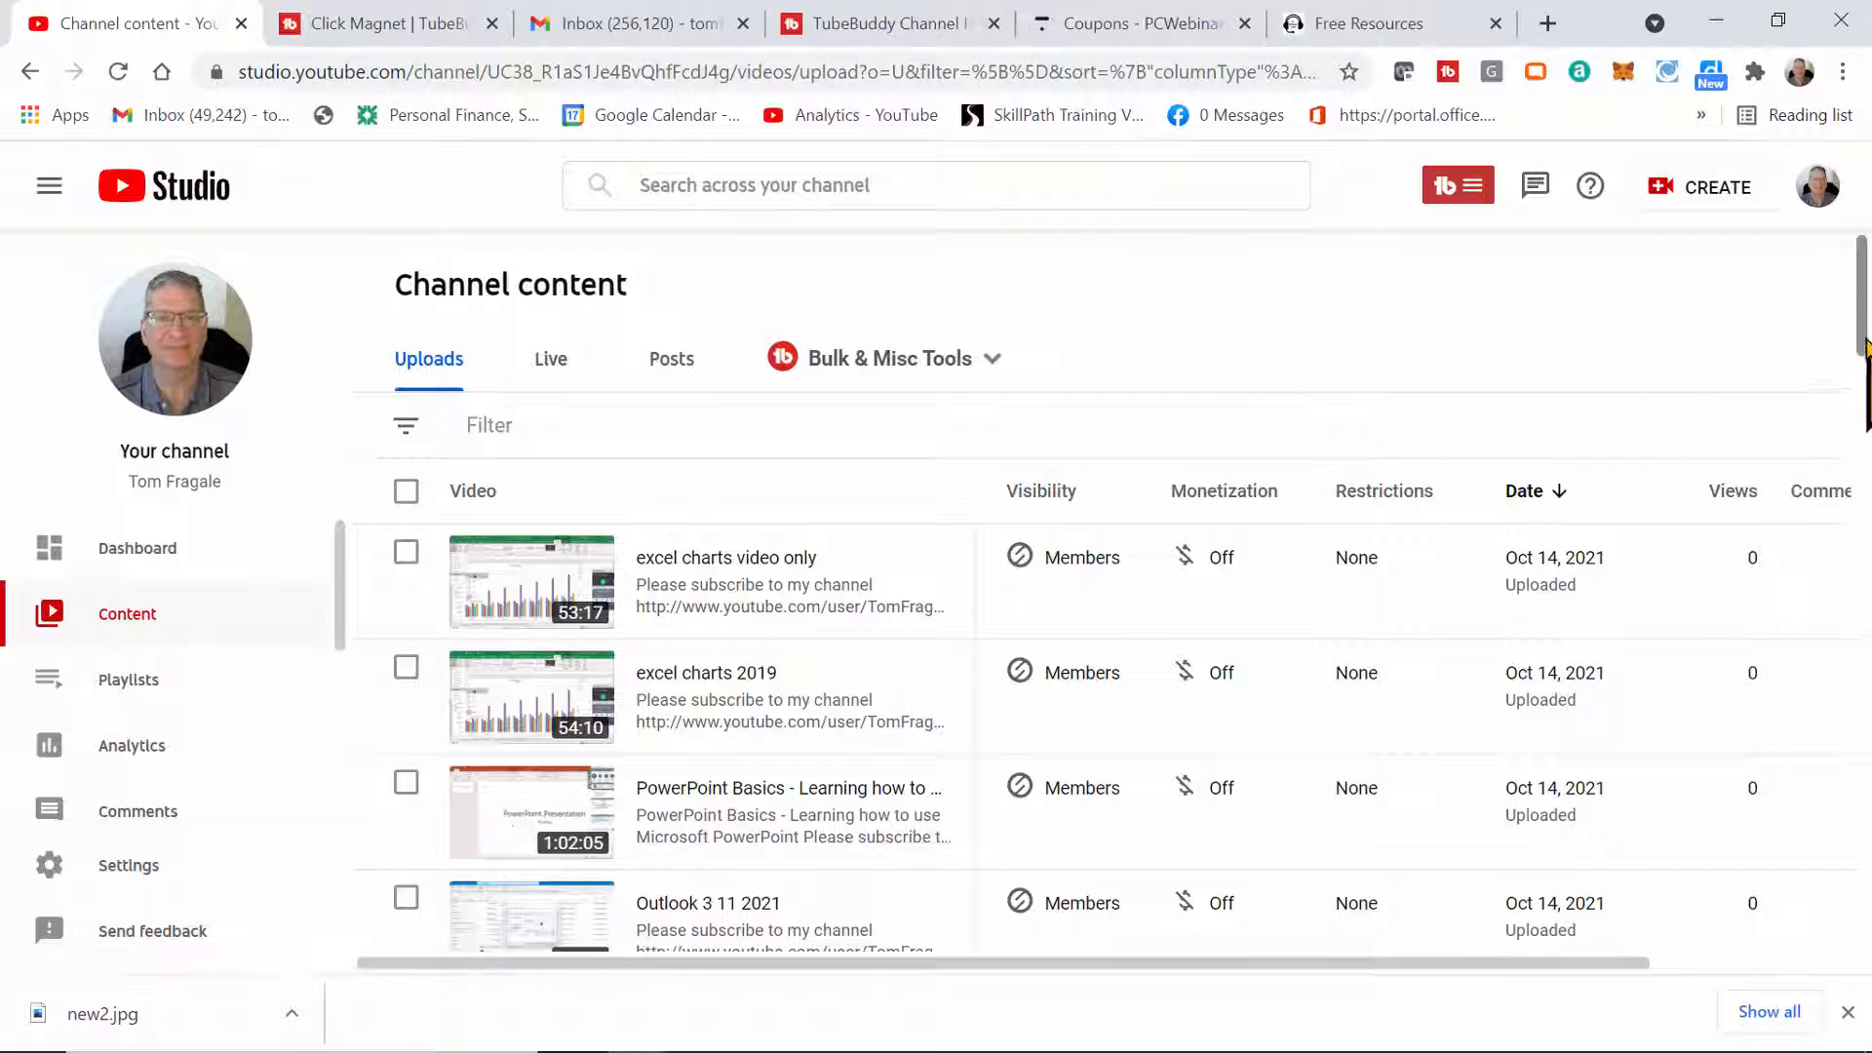
{"action": "left_click_drag", "start_coordinate": [1866, 322], "coordinate": [1855, 815]}
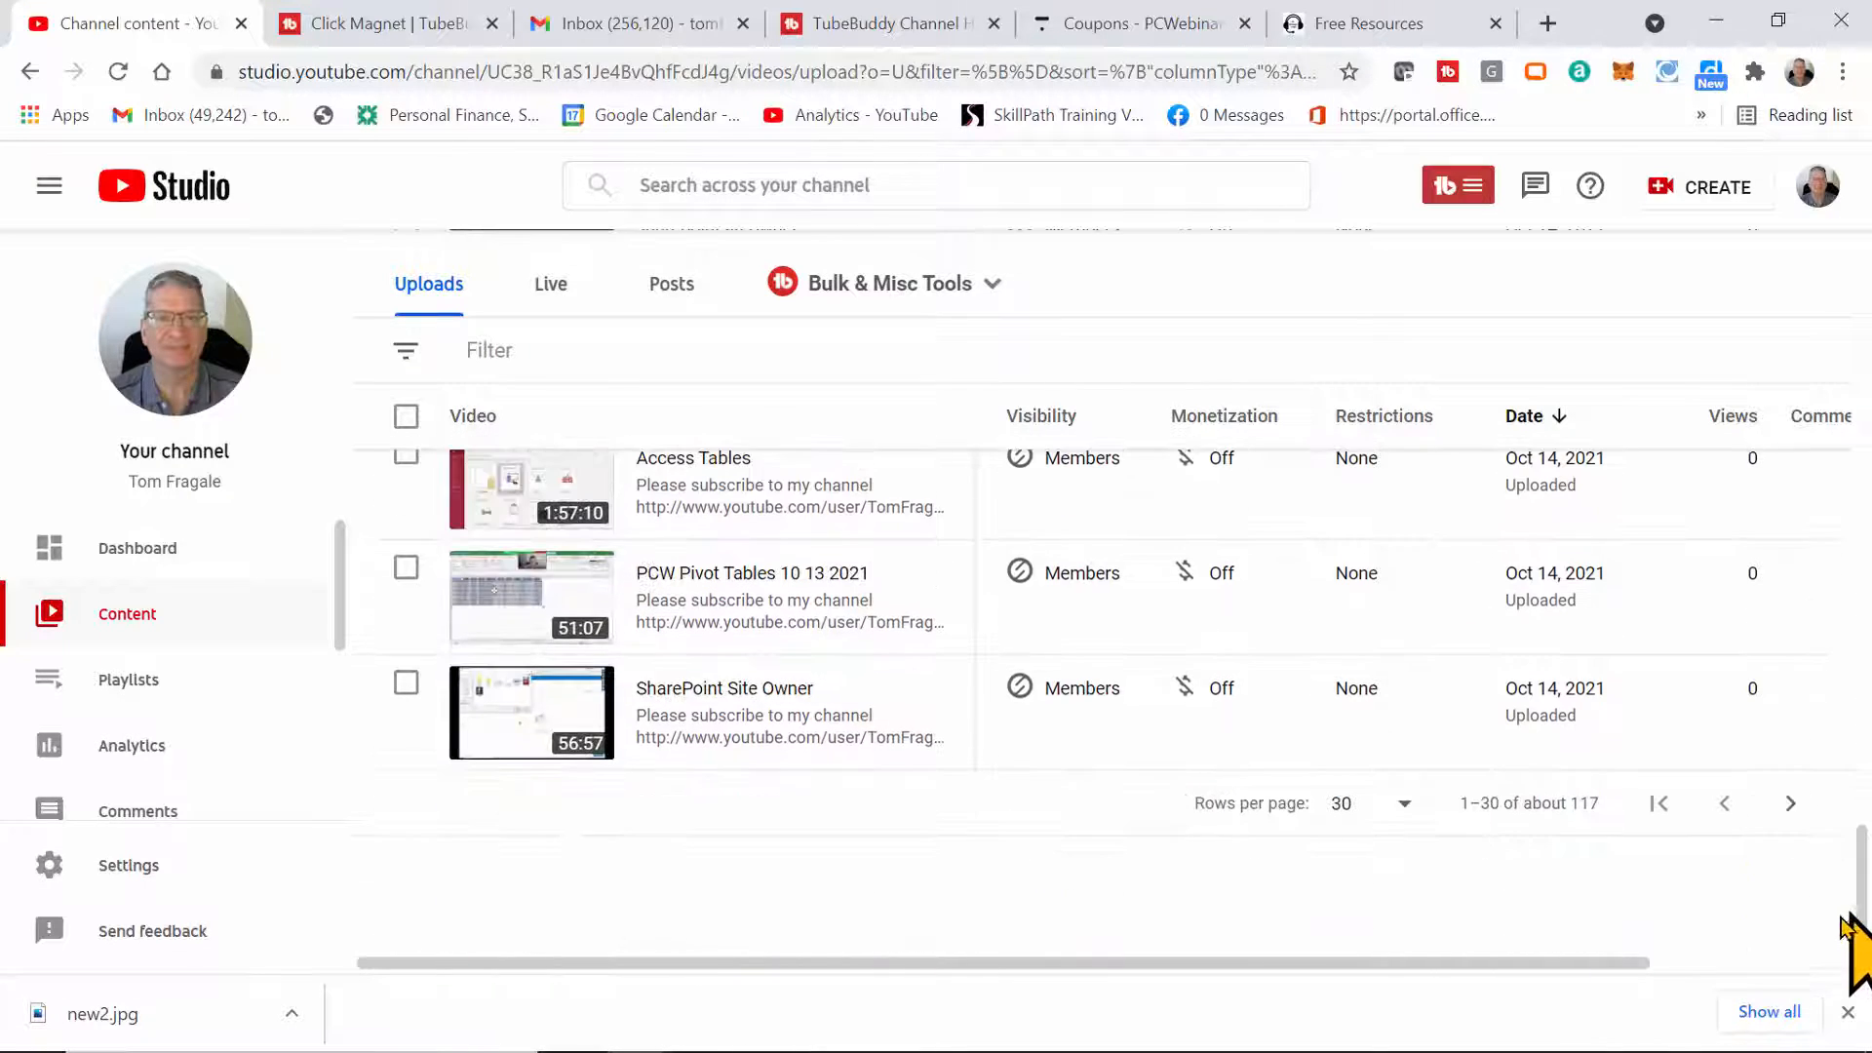
{"action": "left_click", "coordinate": [1789, 805]}
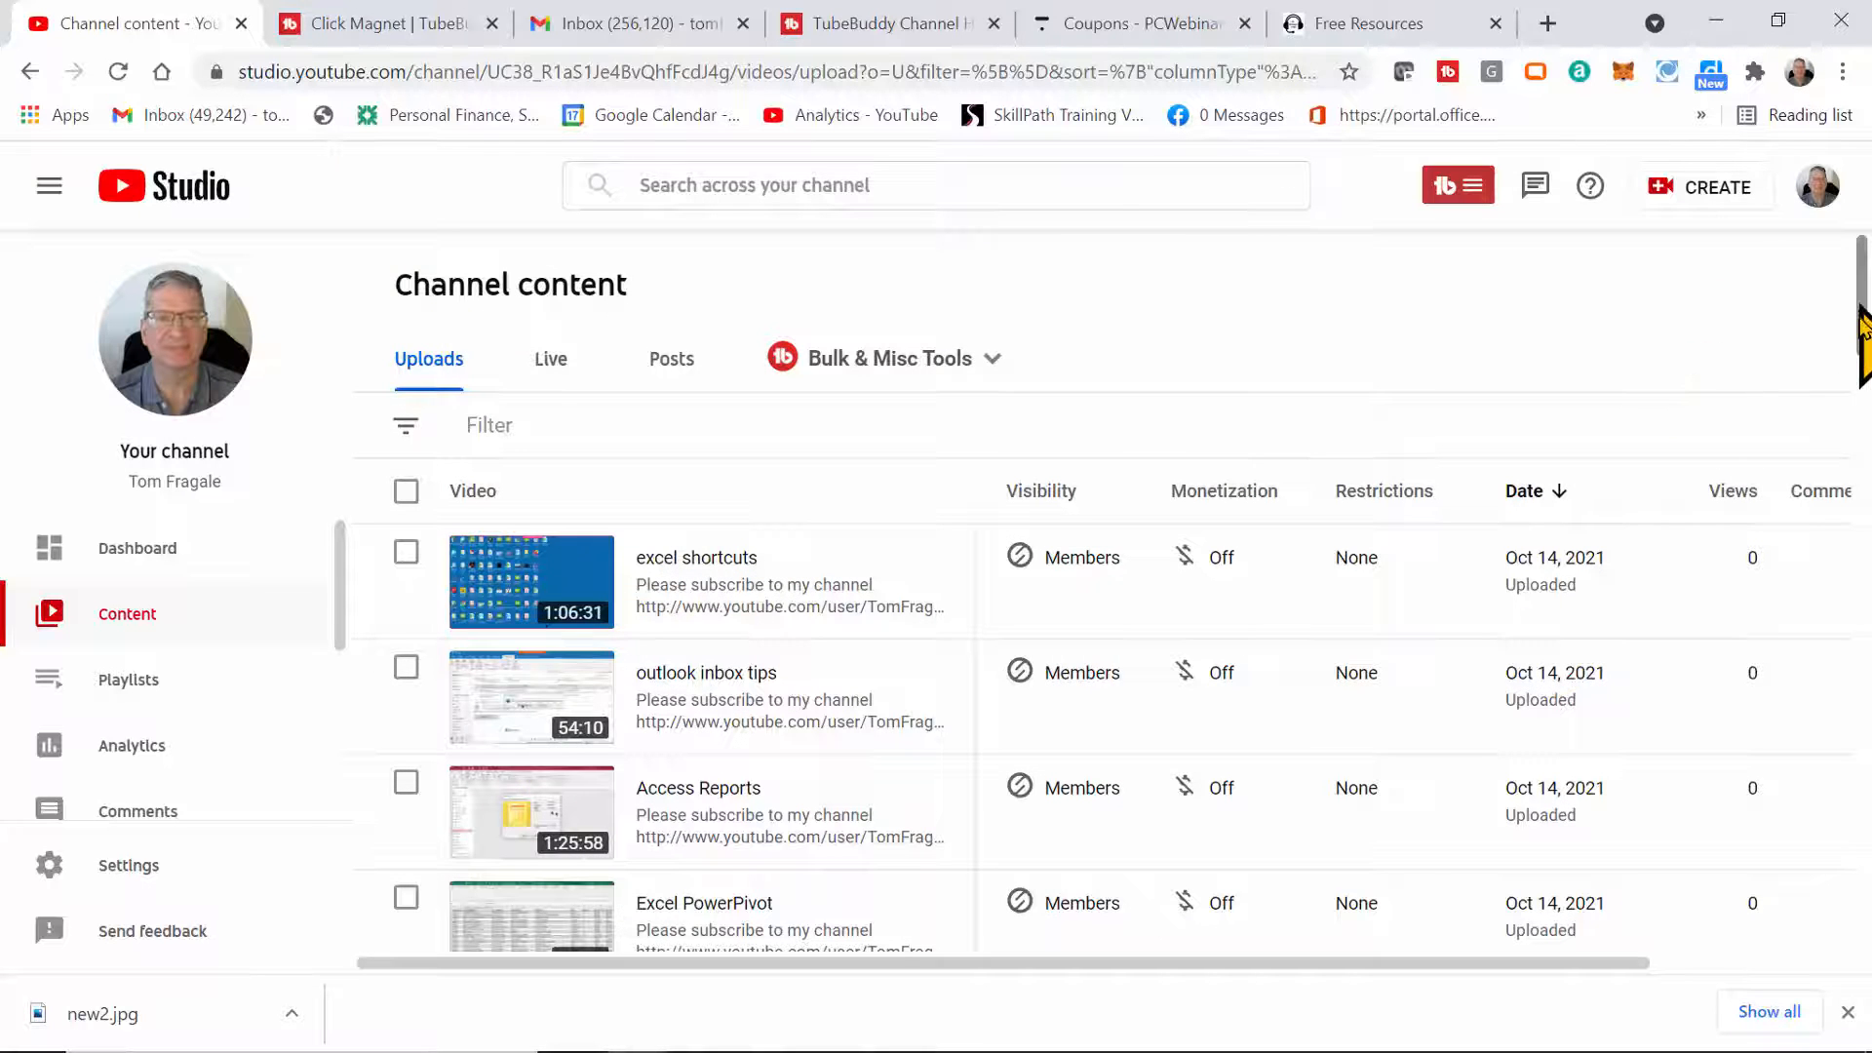
{"action": "left_click_drag", "start_coordinate": [1860, 310], "coordinate": [1848, 487]}
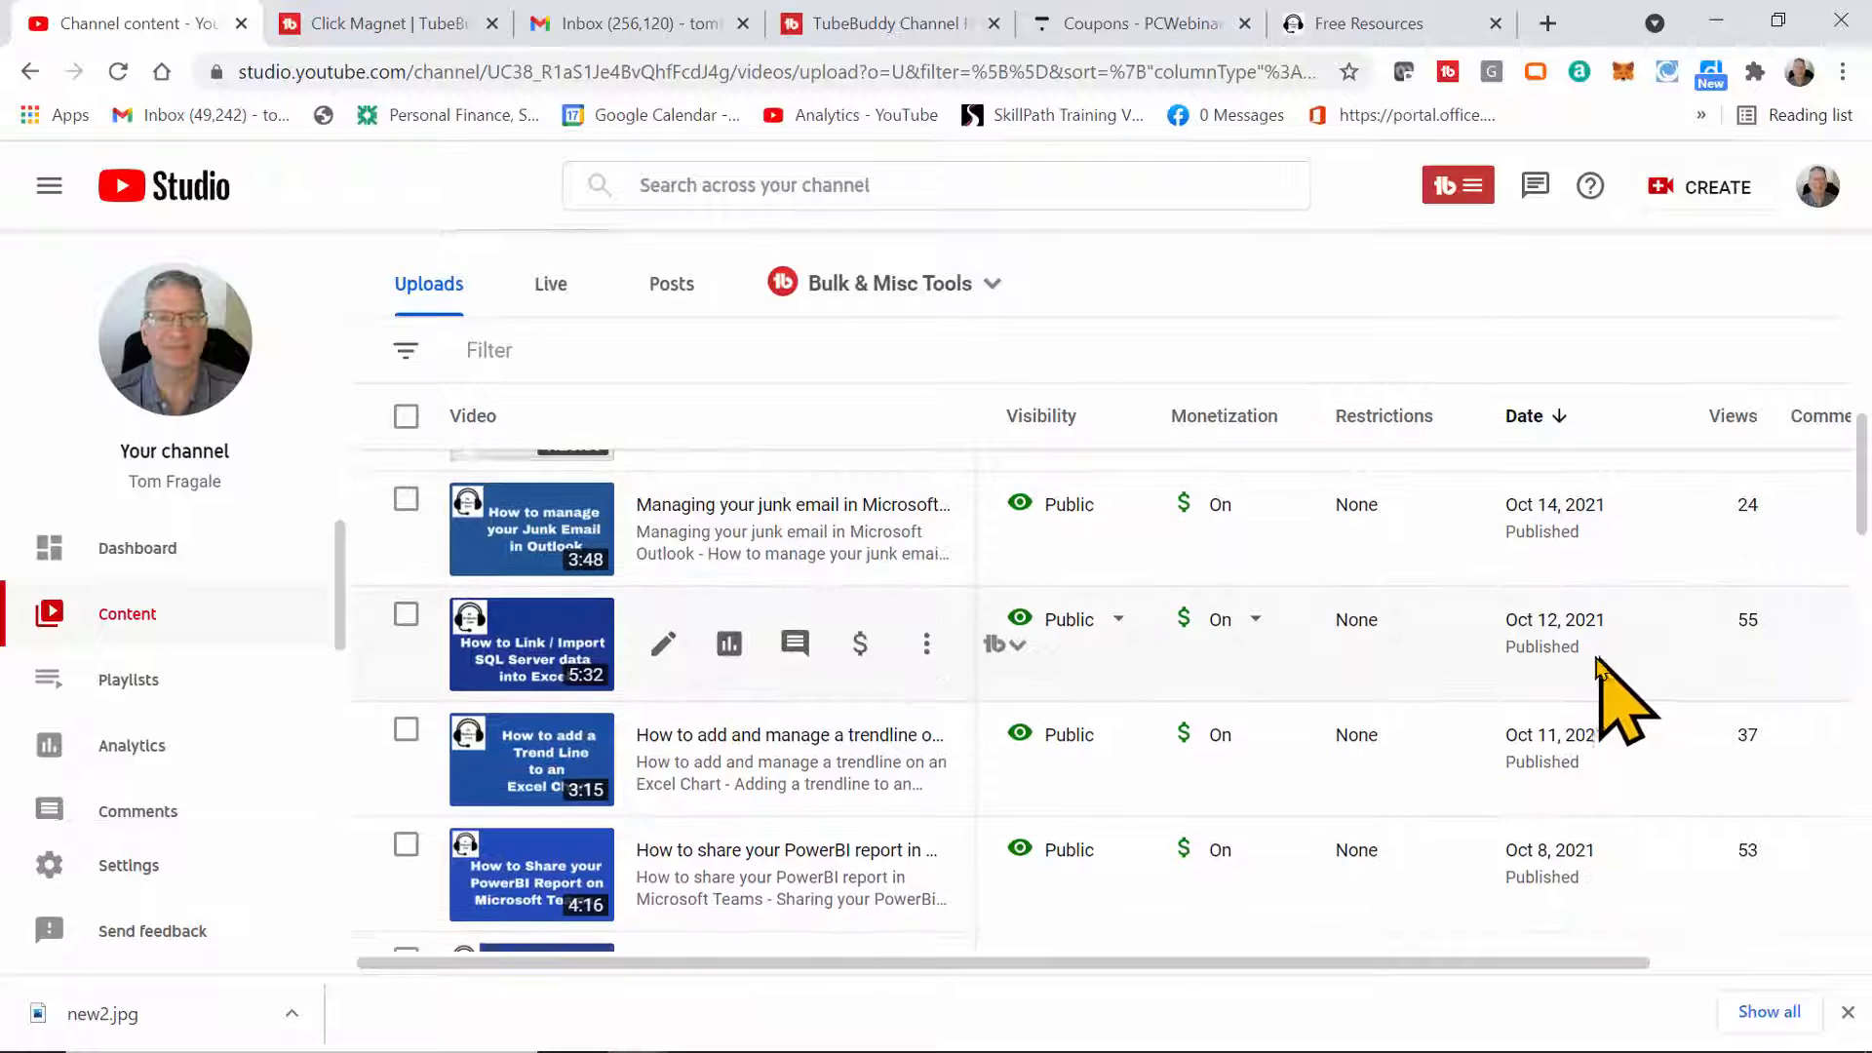
{"action": "left_click", "coordinate": [661, 645]}
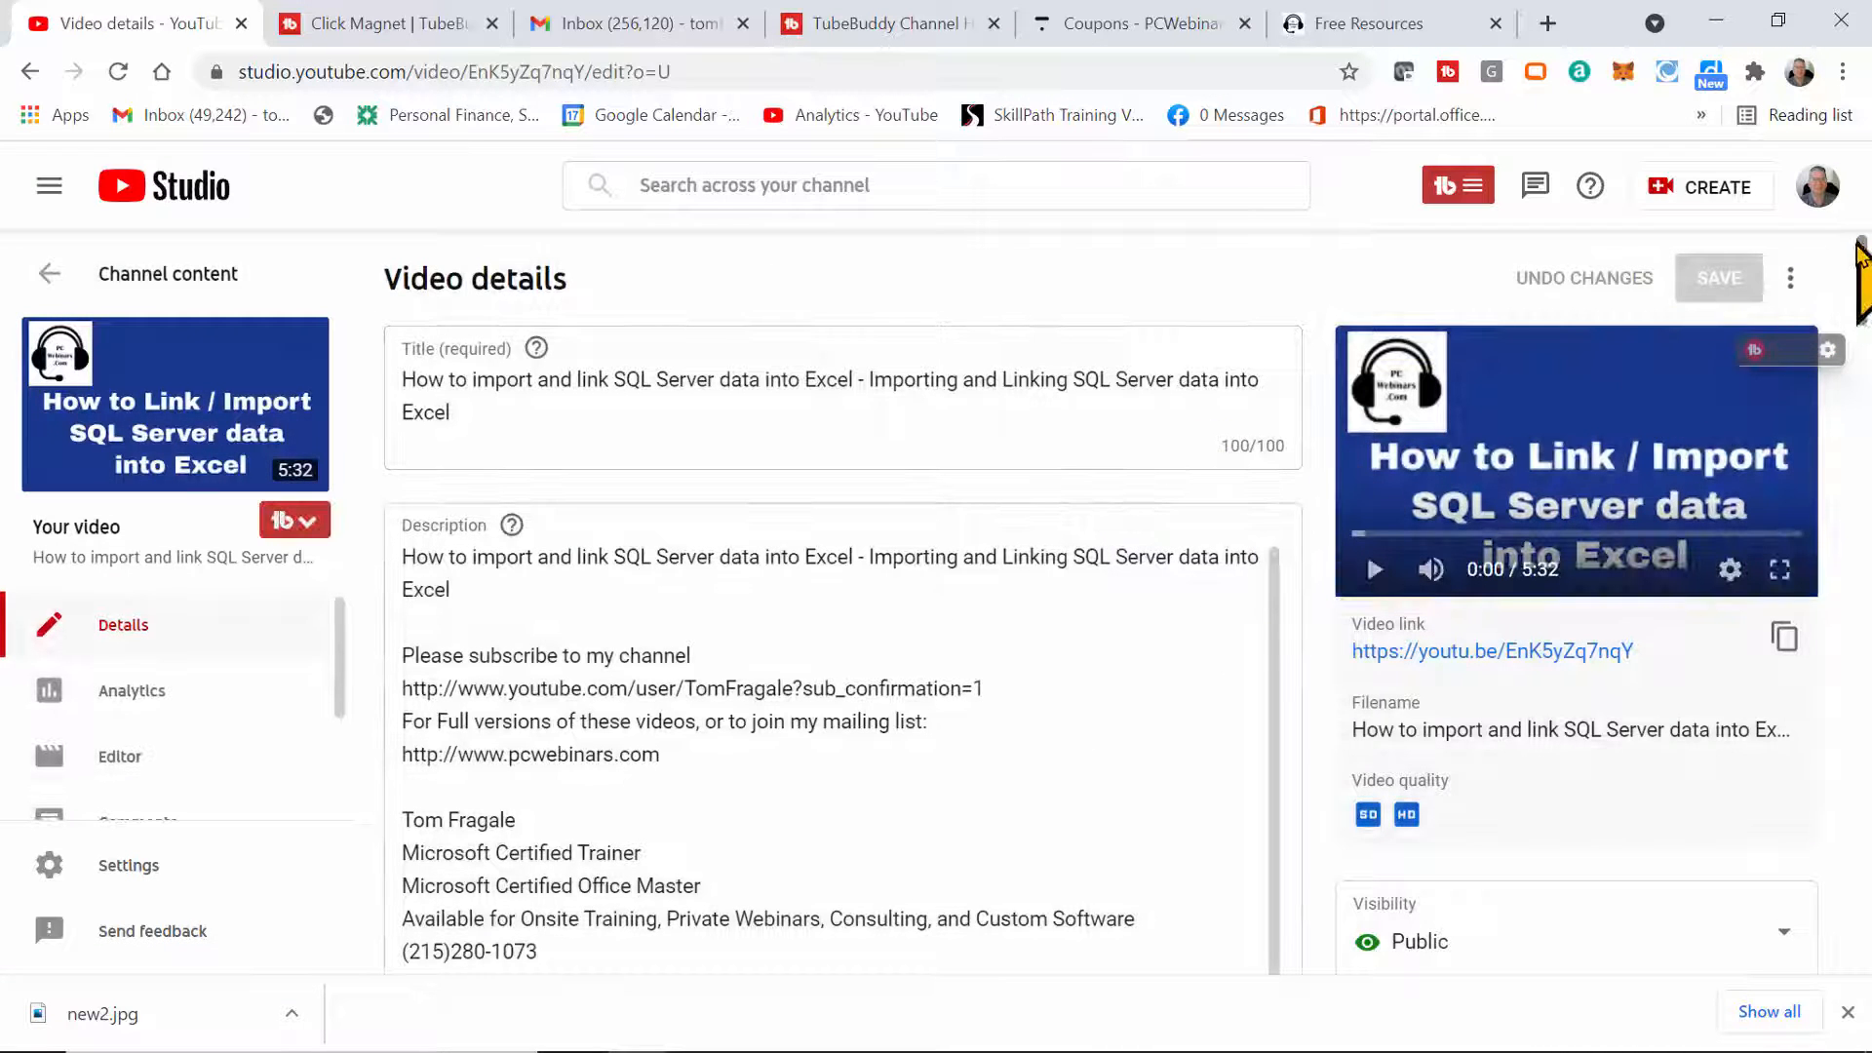
Review the video's tag rankings, then remove duplicate tags and auto-sort the tags by rank in Tag Sorter
{"action": "left_click_drag", "start_coordinate": [1859, 278], "coordinate": [1859, 668]}
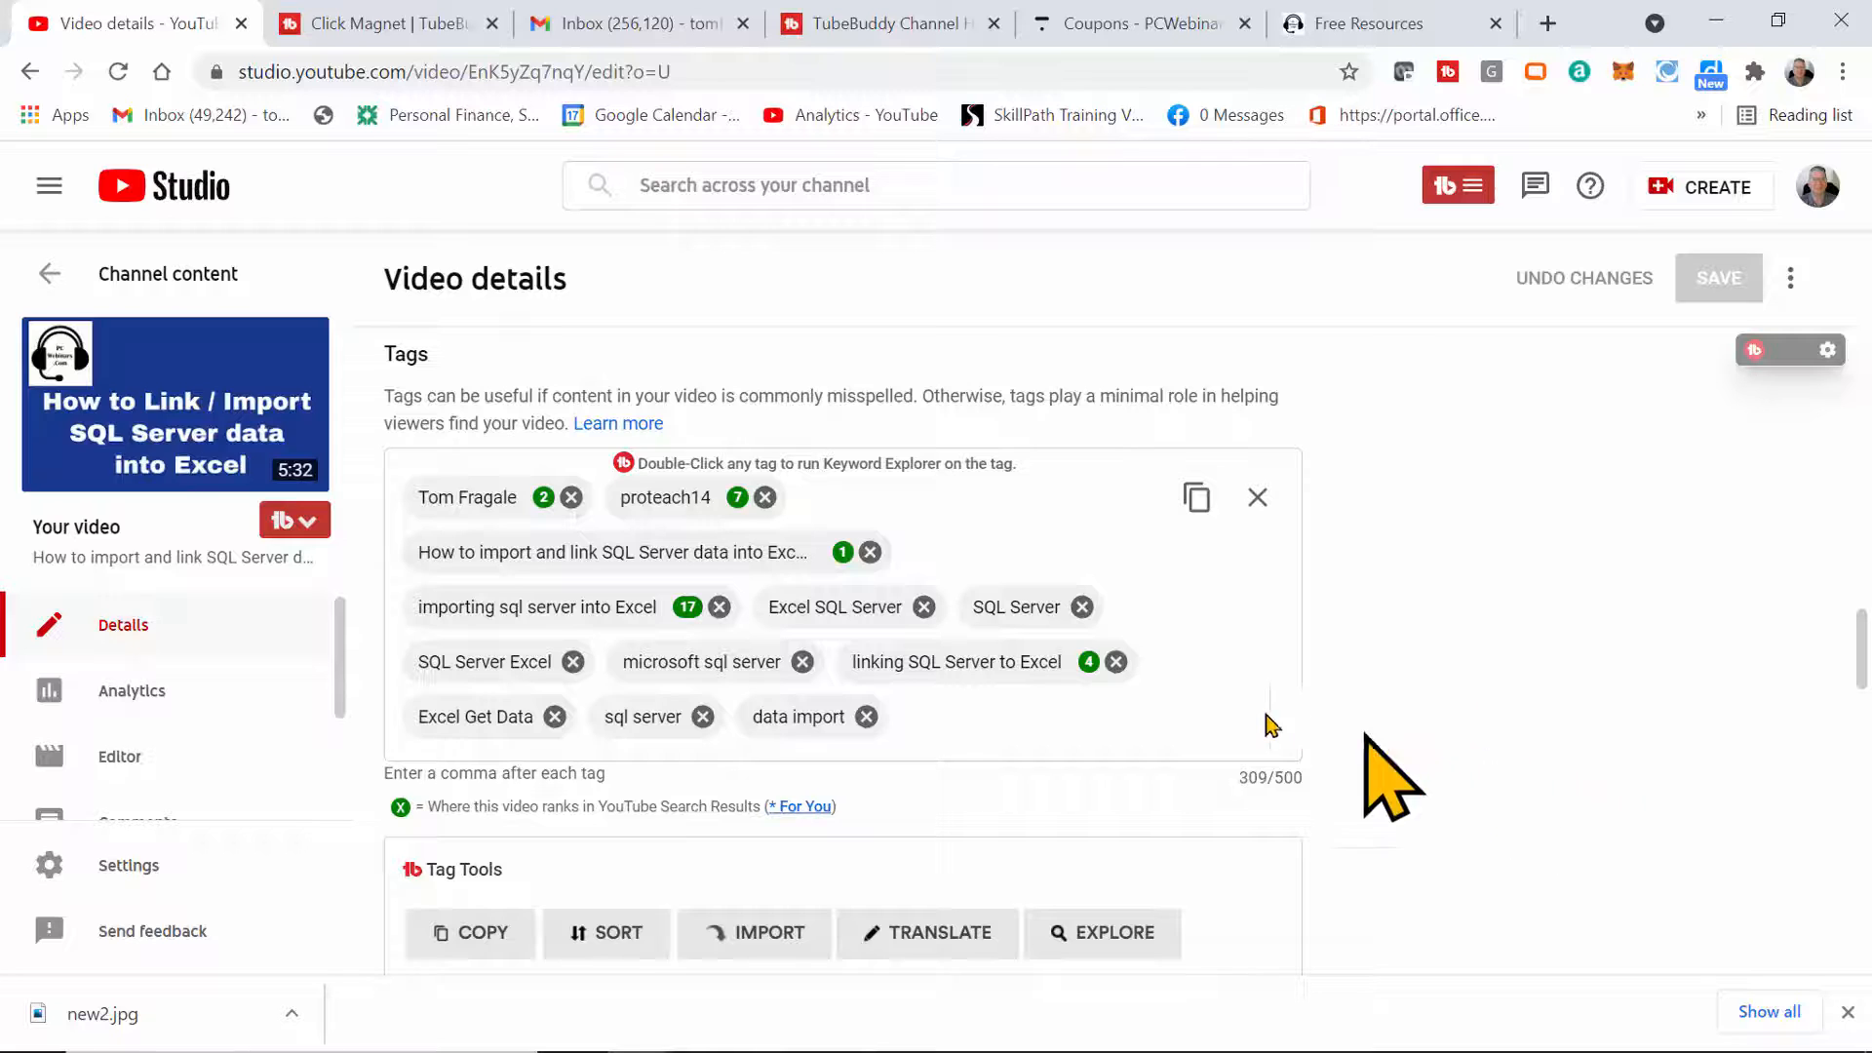
{"action": "left_click_drag", "start_coordinate": [526, 611], "coordinate": [546, 624]}
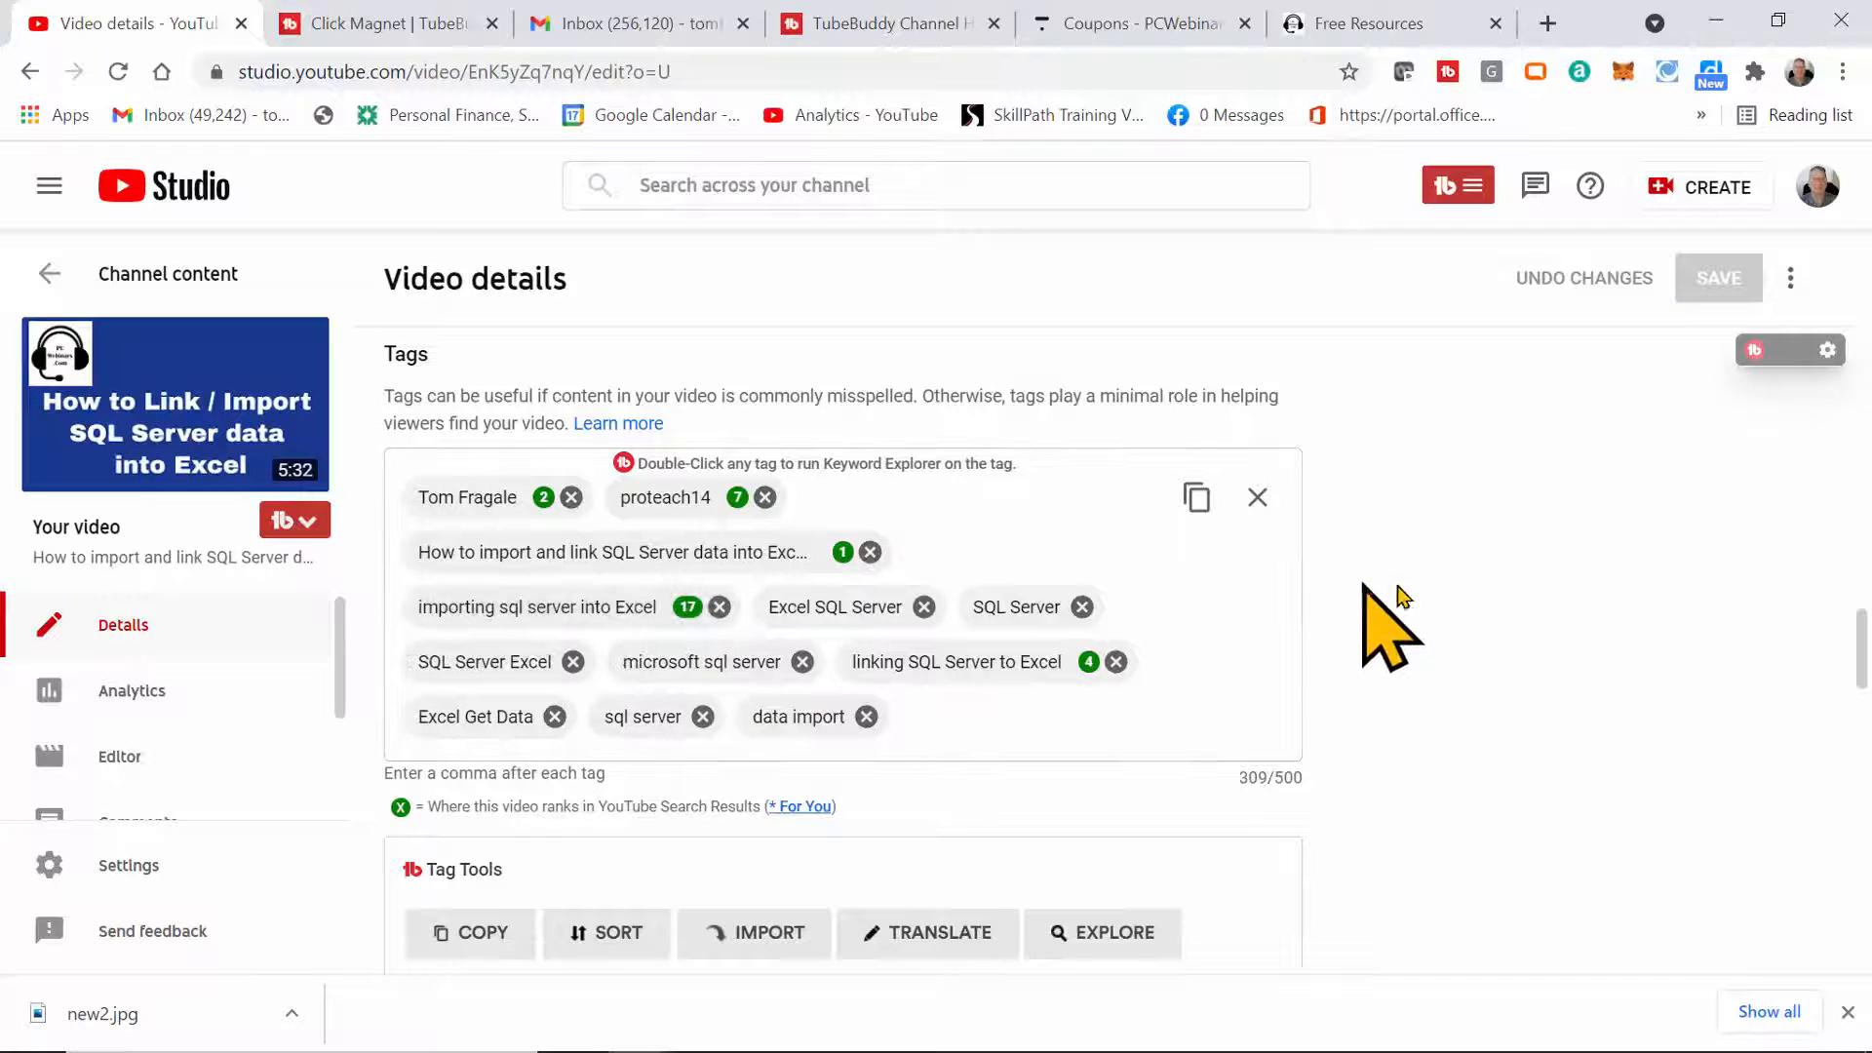
{"action": "left_click_drag", "start_coordinate": [609, 609], "coordinate": [616, 633]}
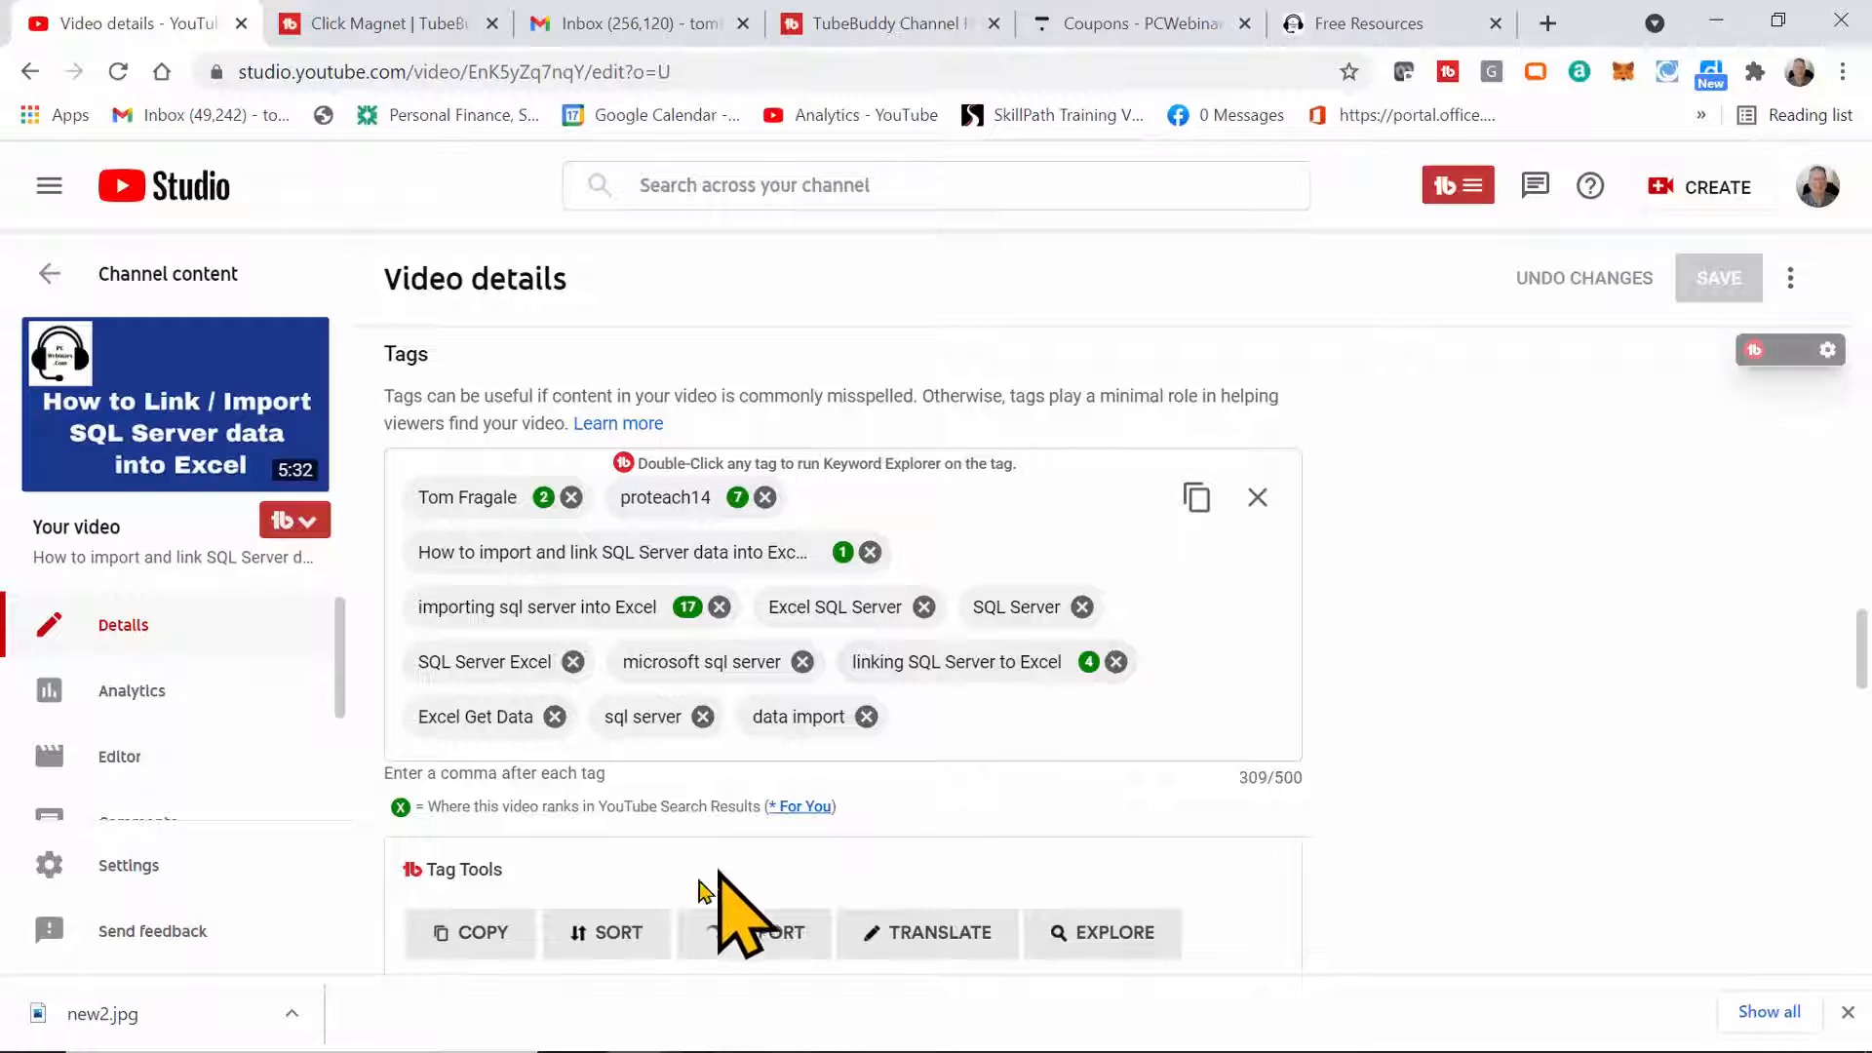
{"action": "left_click", "coordinate": [595, 934]}
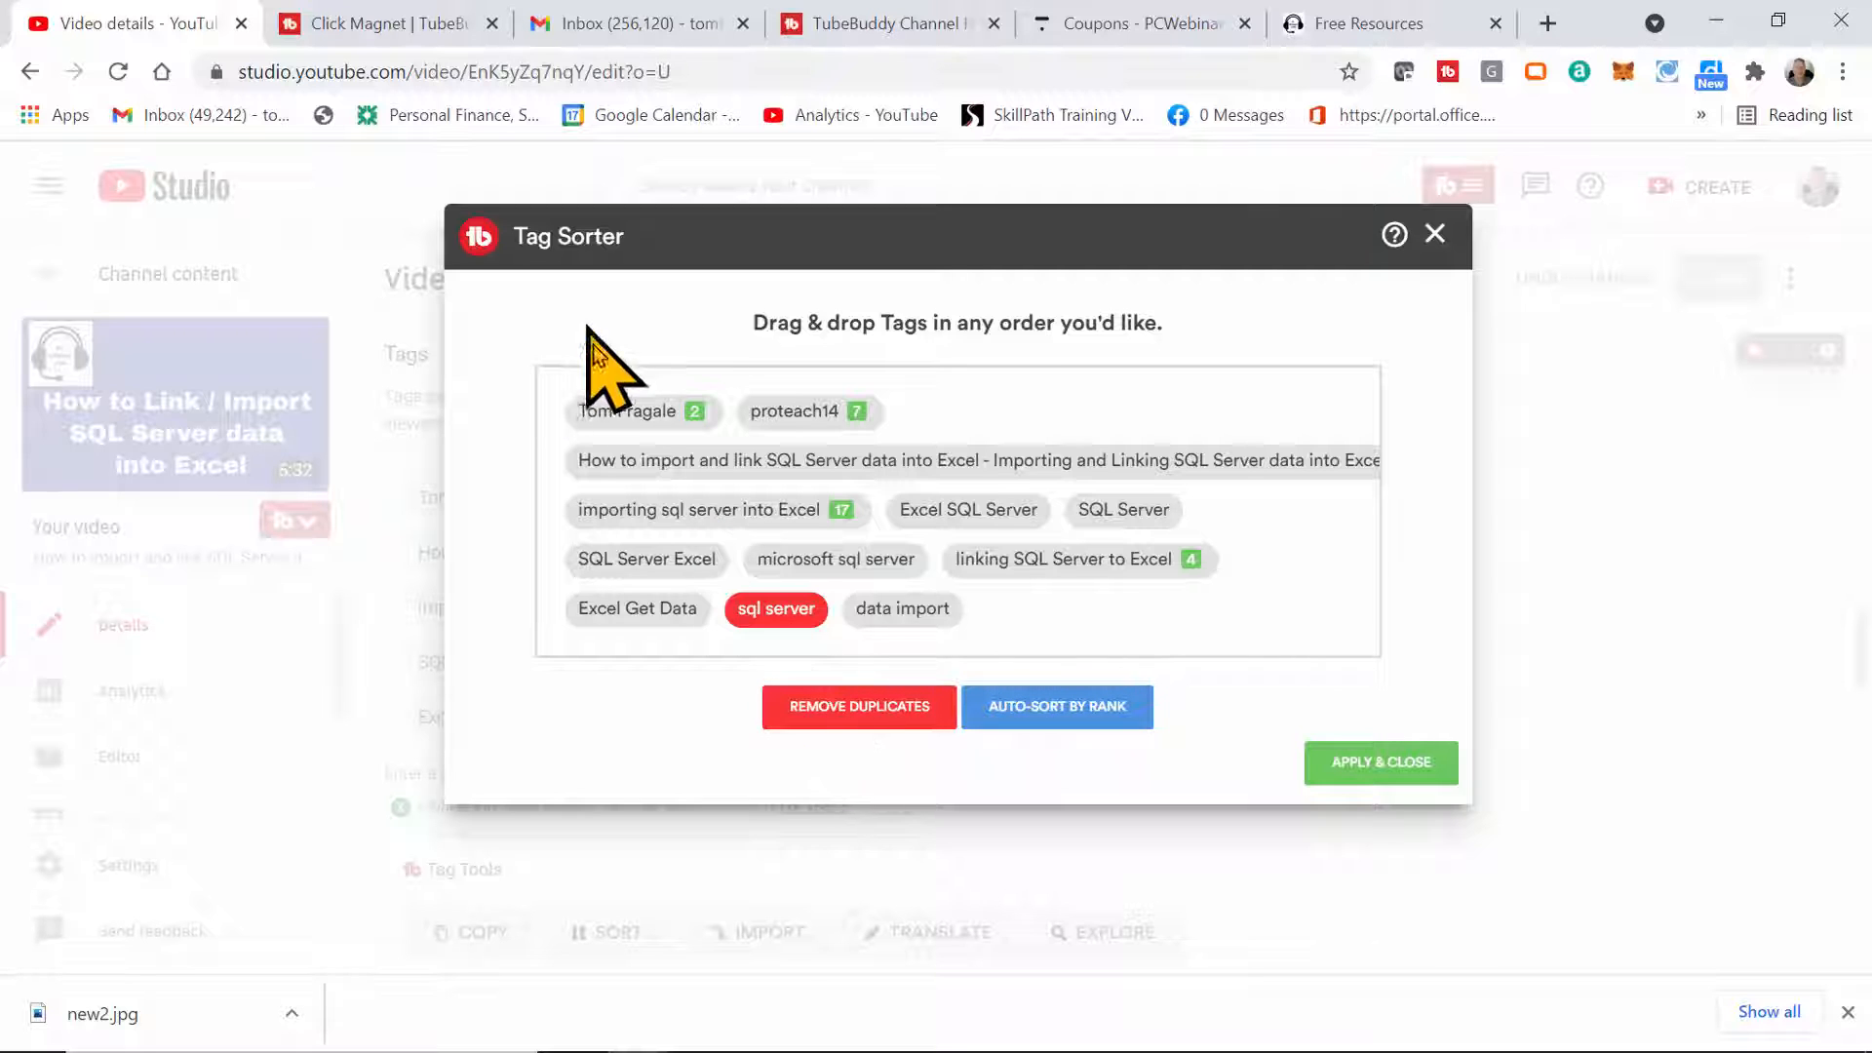
{"action": "left_click", "coordinate": [839, 723]}
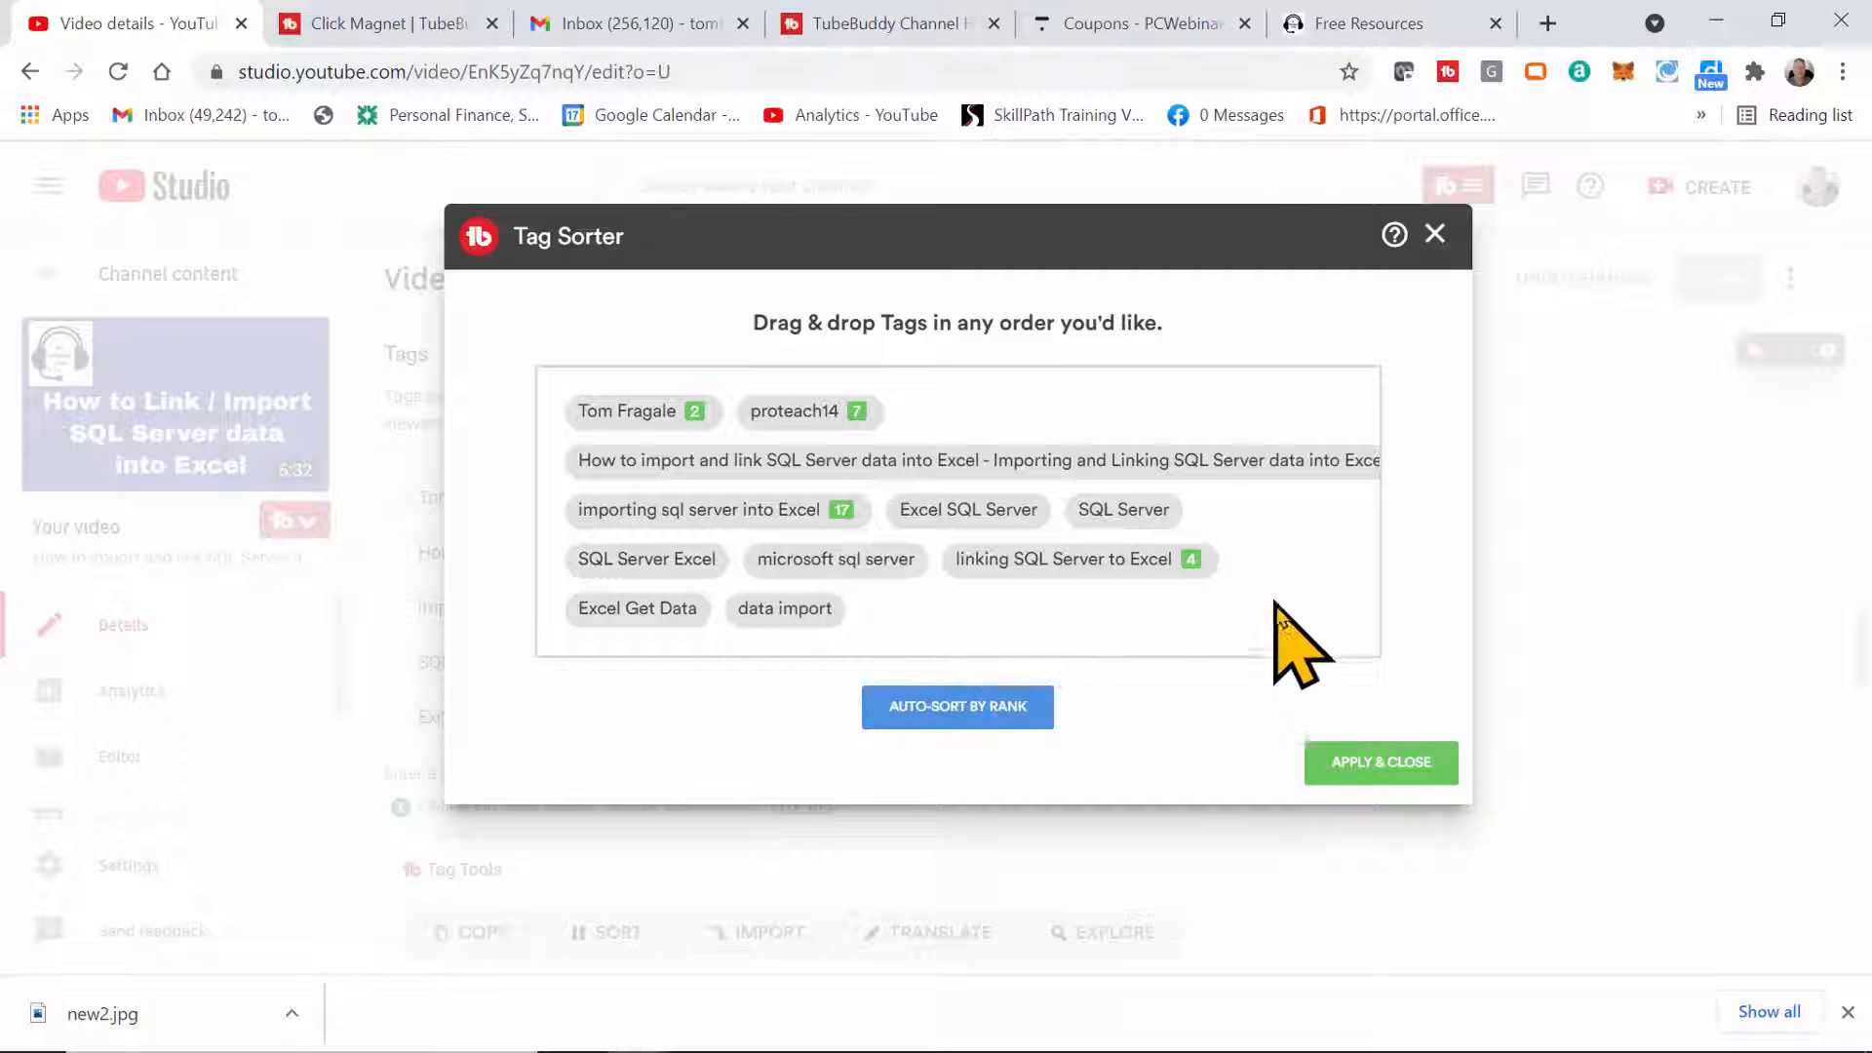
{"action": "left_click", "coordinate": [945, 714]}
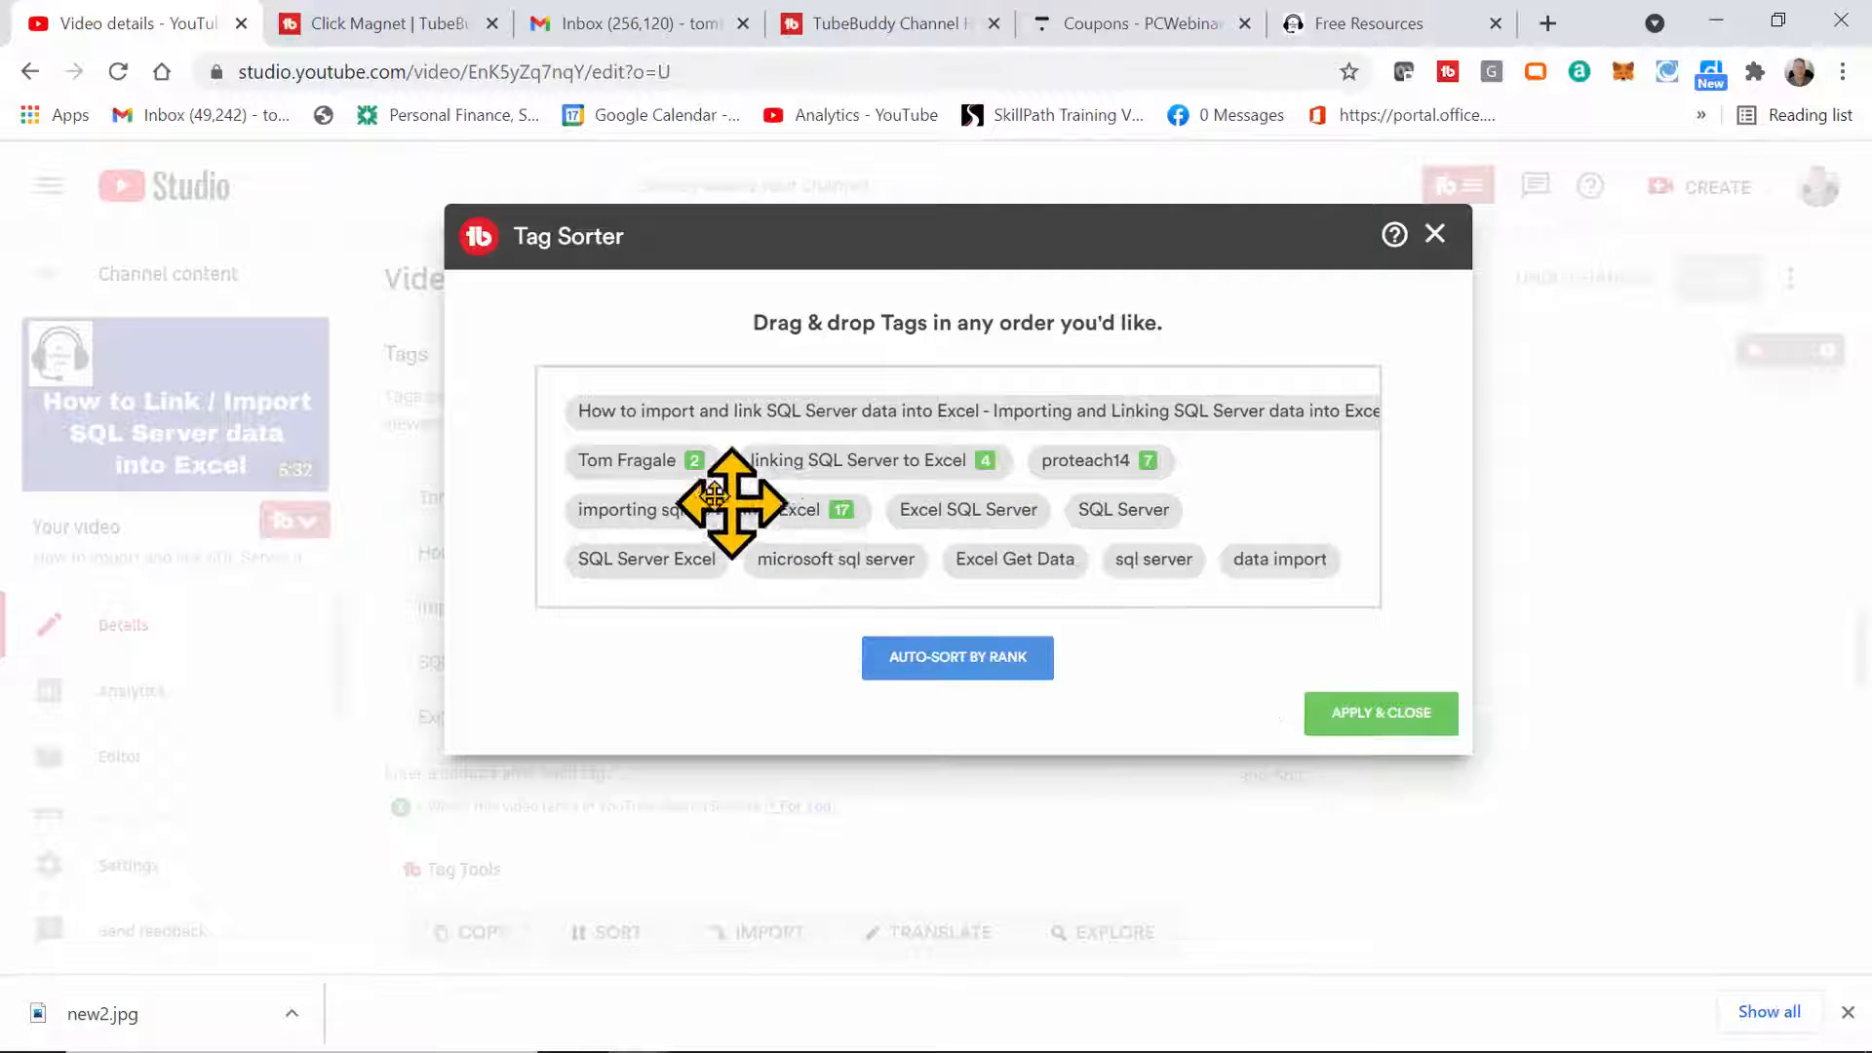
Move the author's name and handle tags between microsoft sql server and Excel Get Data, apply the order and save the video's changes
{"action": "left_click_drag", "start_coordinate": [618, 459], "coordinate": [1078, 565]}
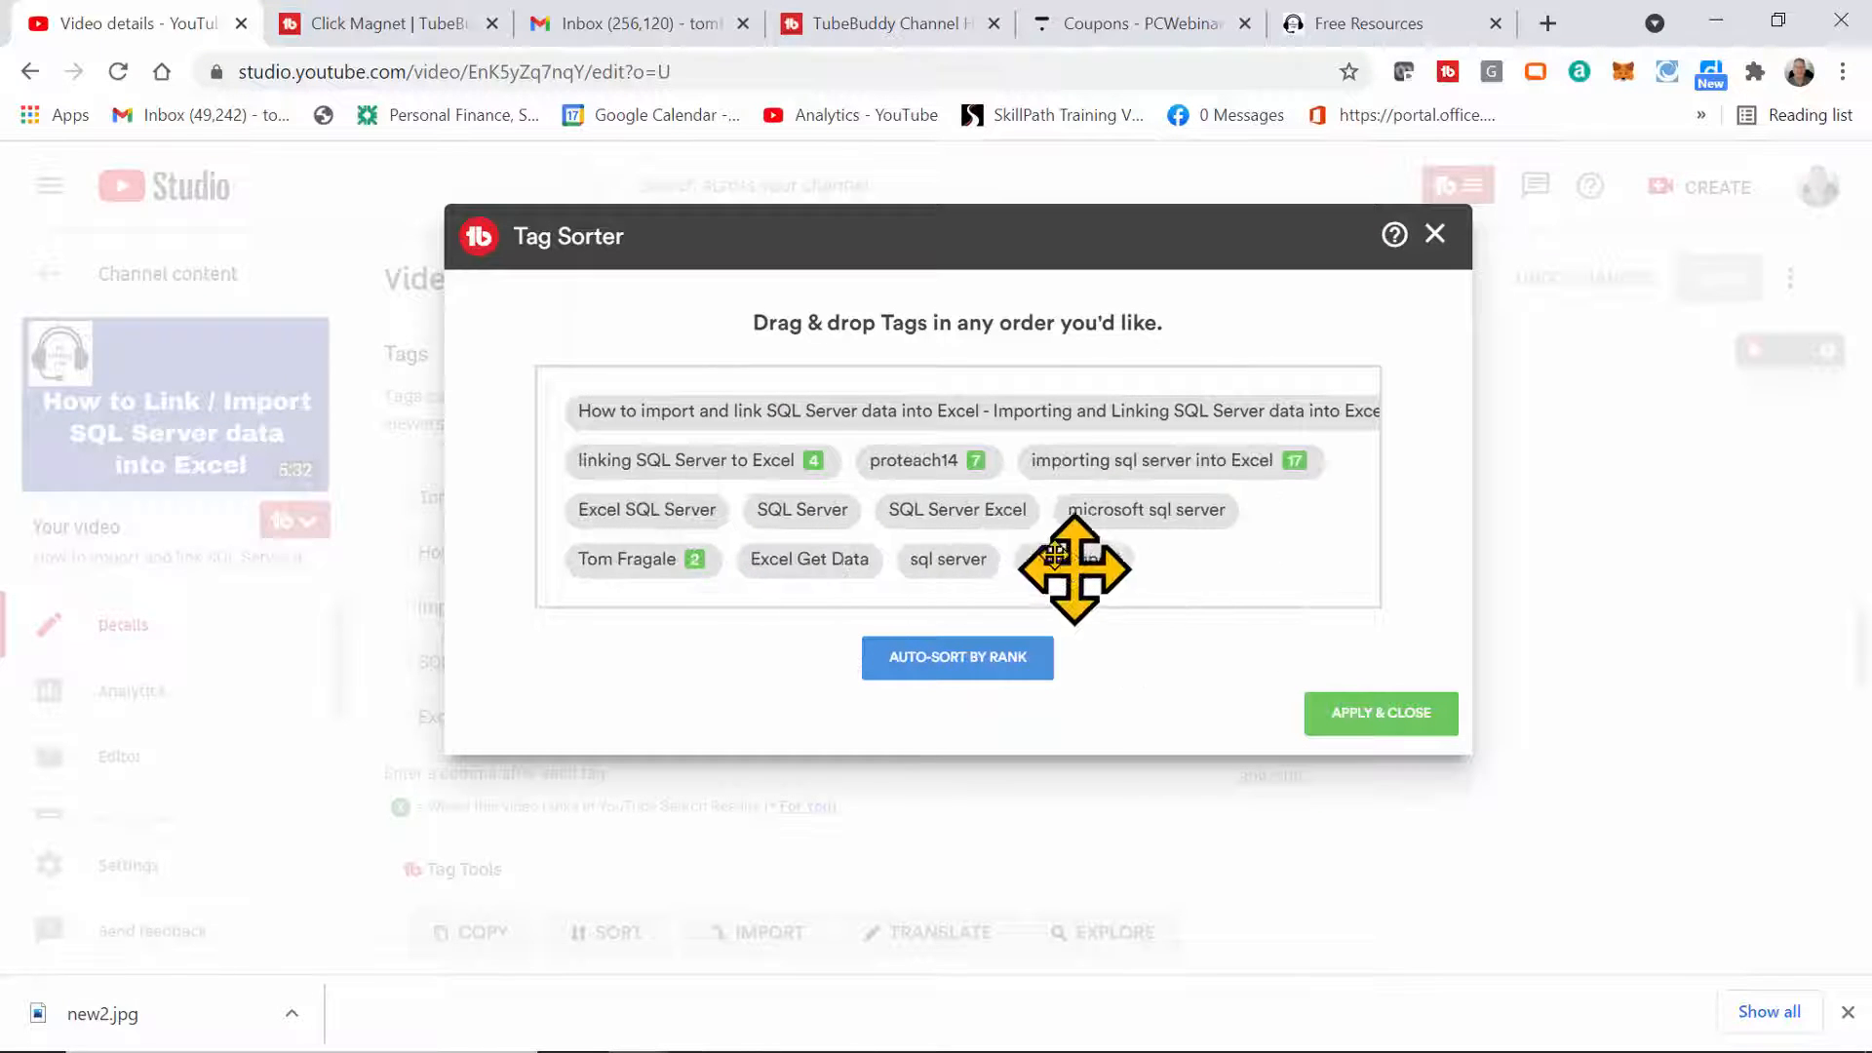
{"action": "left_click_drag", "start_coordinate": [927, 459], "coordinate": [1175, 610]}
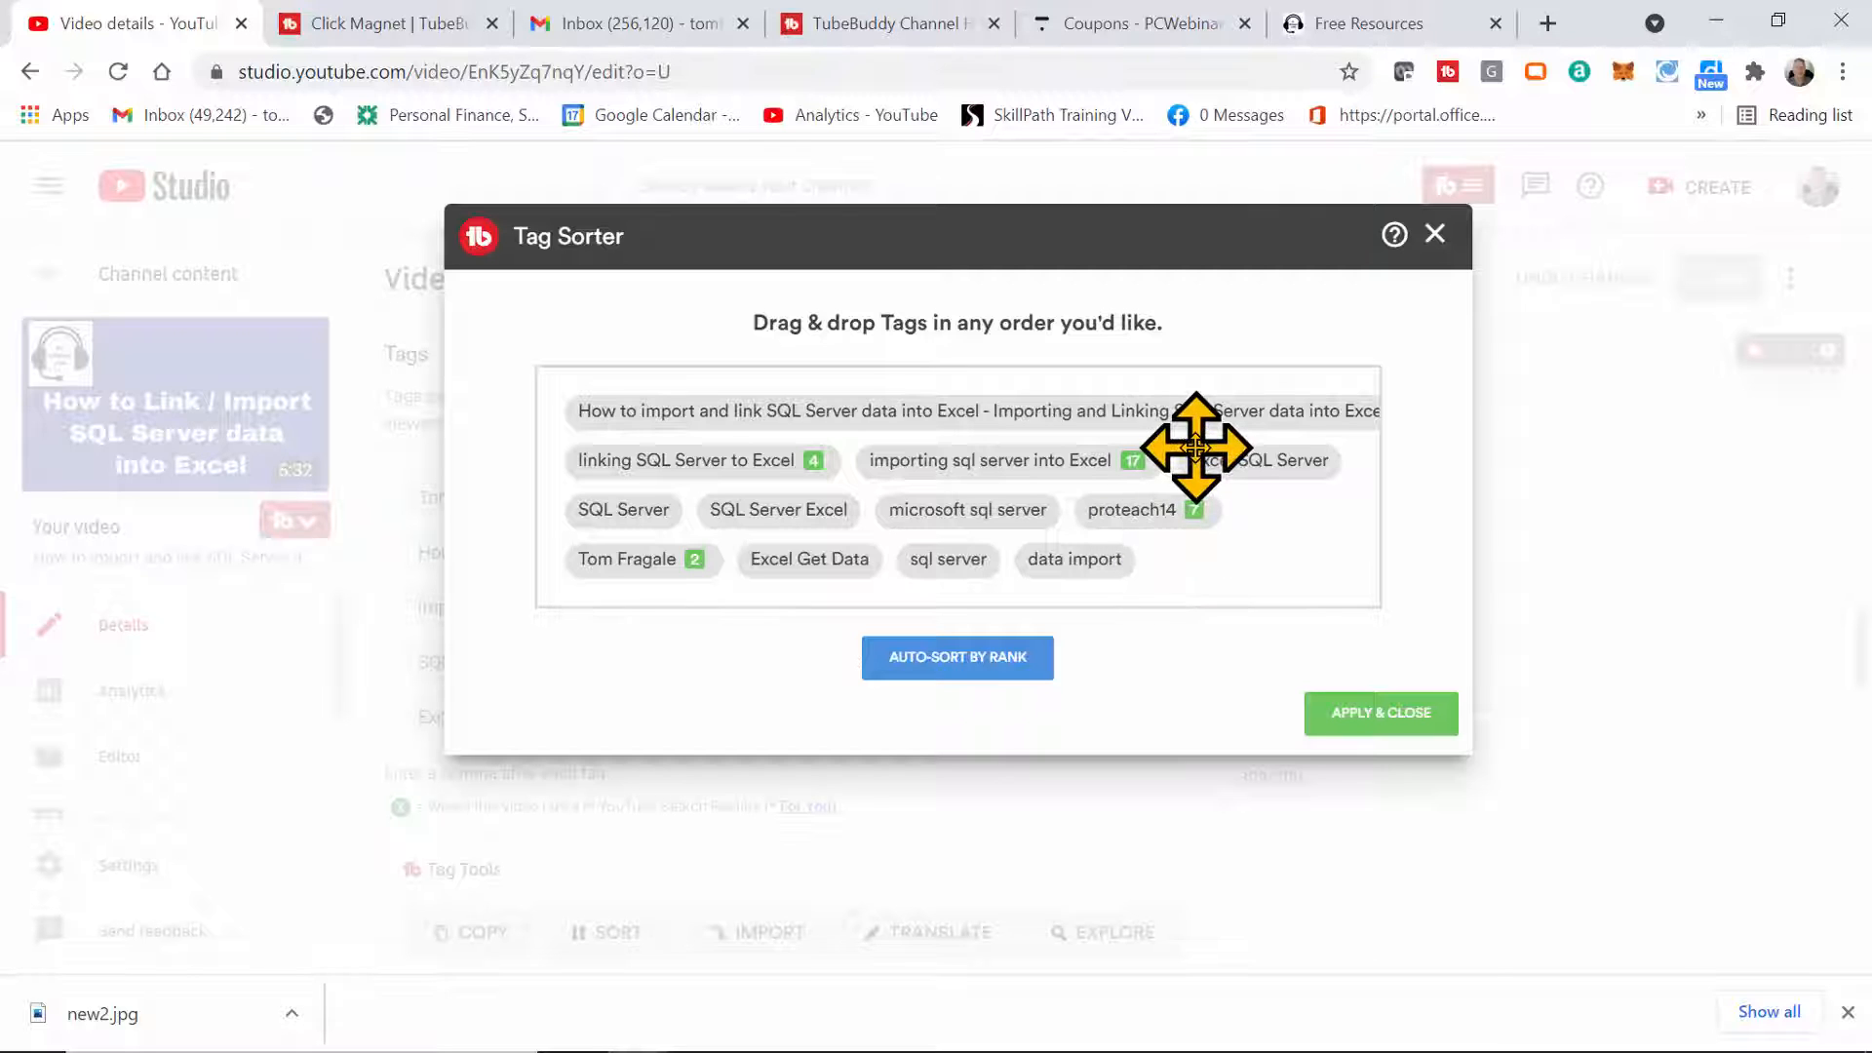
{"action": "left_click", "coordinate": [1360, 727]}
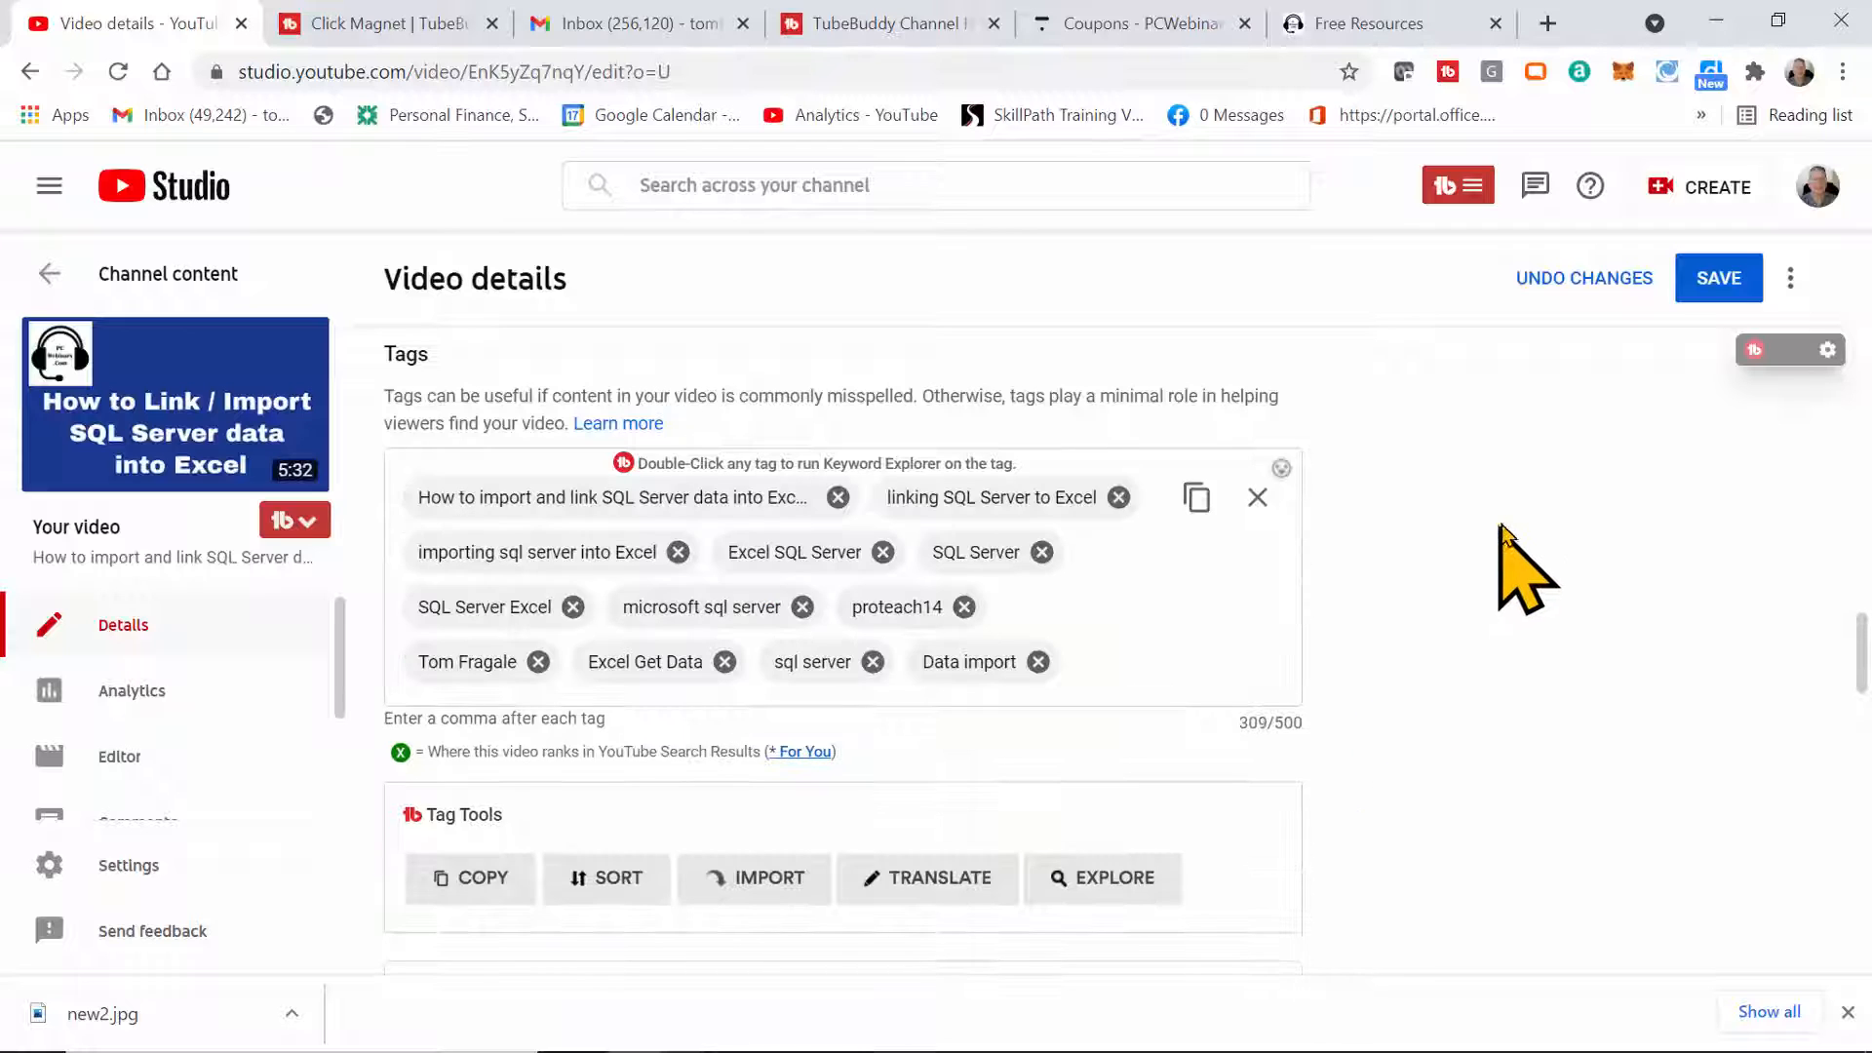
{"action": "left_click", "coordinate": [1706, 287]}
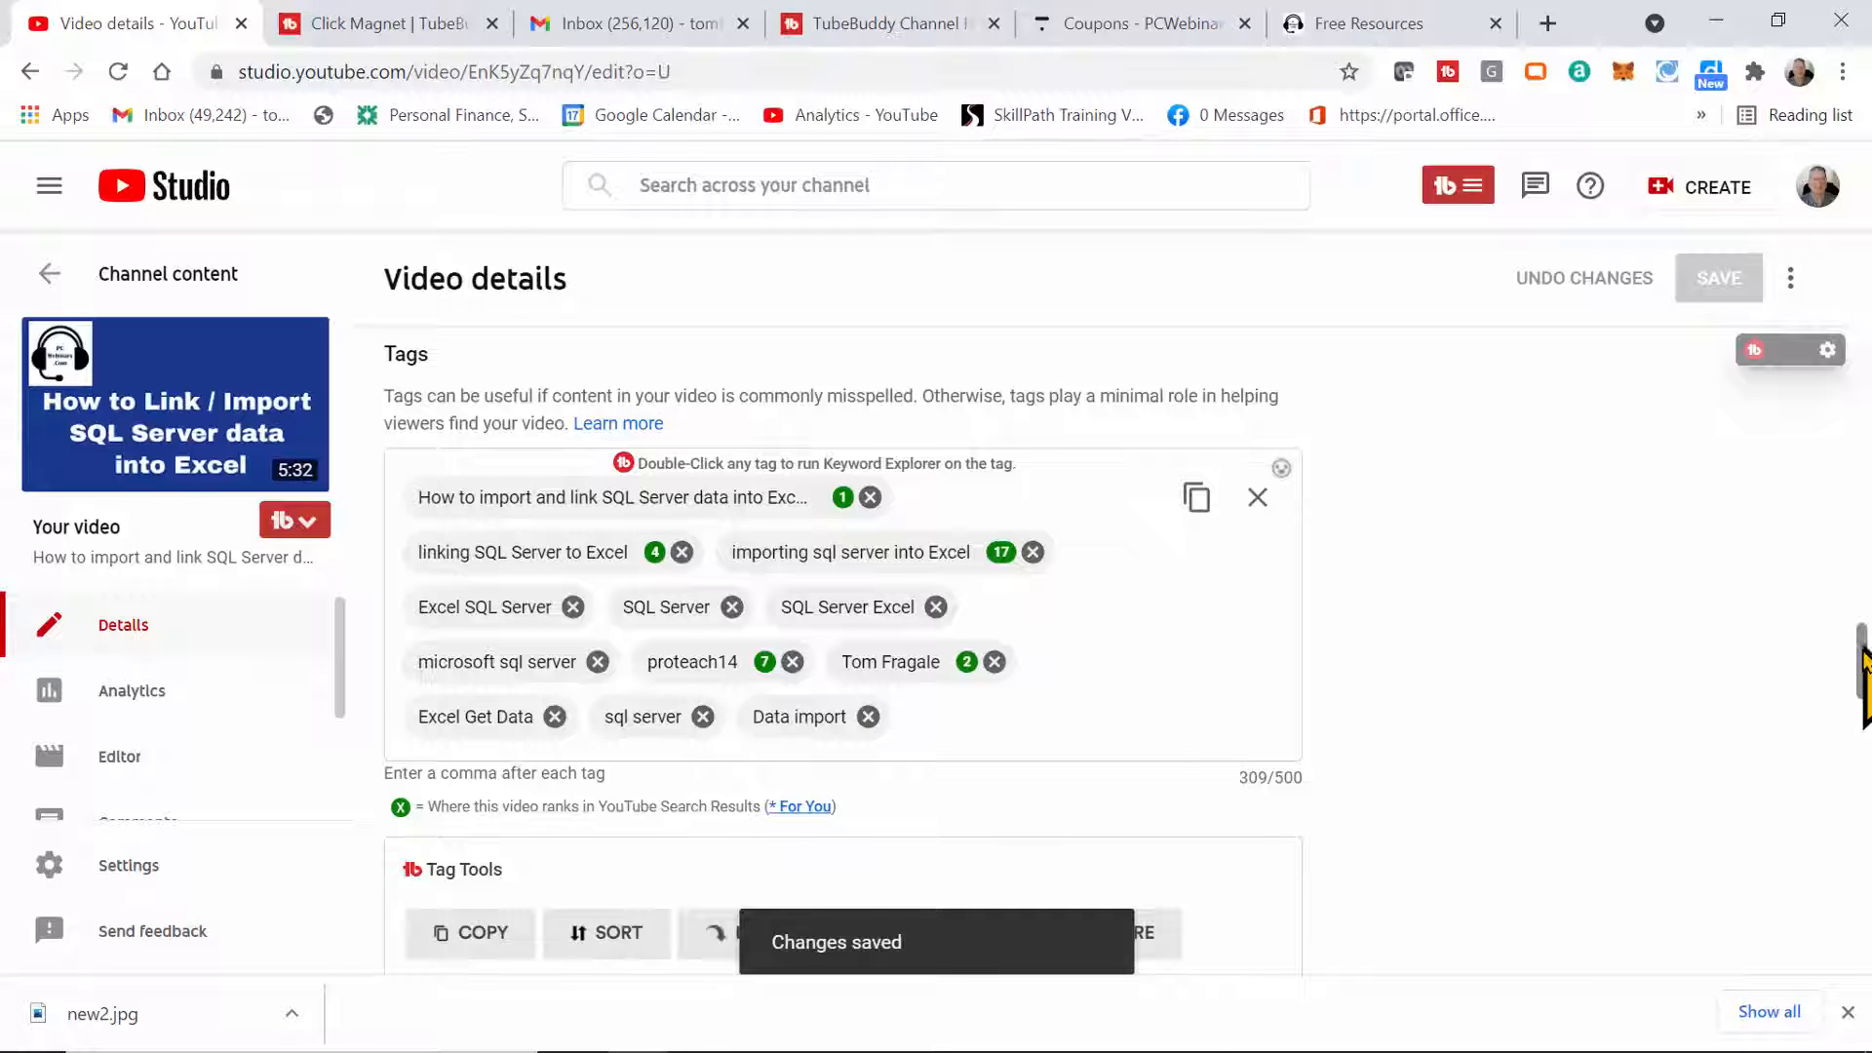
Add the suggested related term import sql into excel to the video's tags and dismiss the suggestions
{"action": "left_click_drag", "start_coordinate": [1860, 658], "coordinate": [1860, 717]}
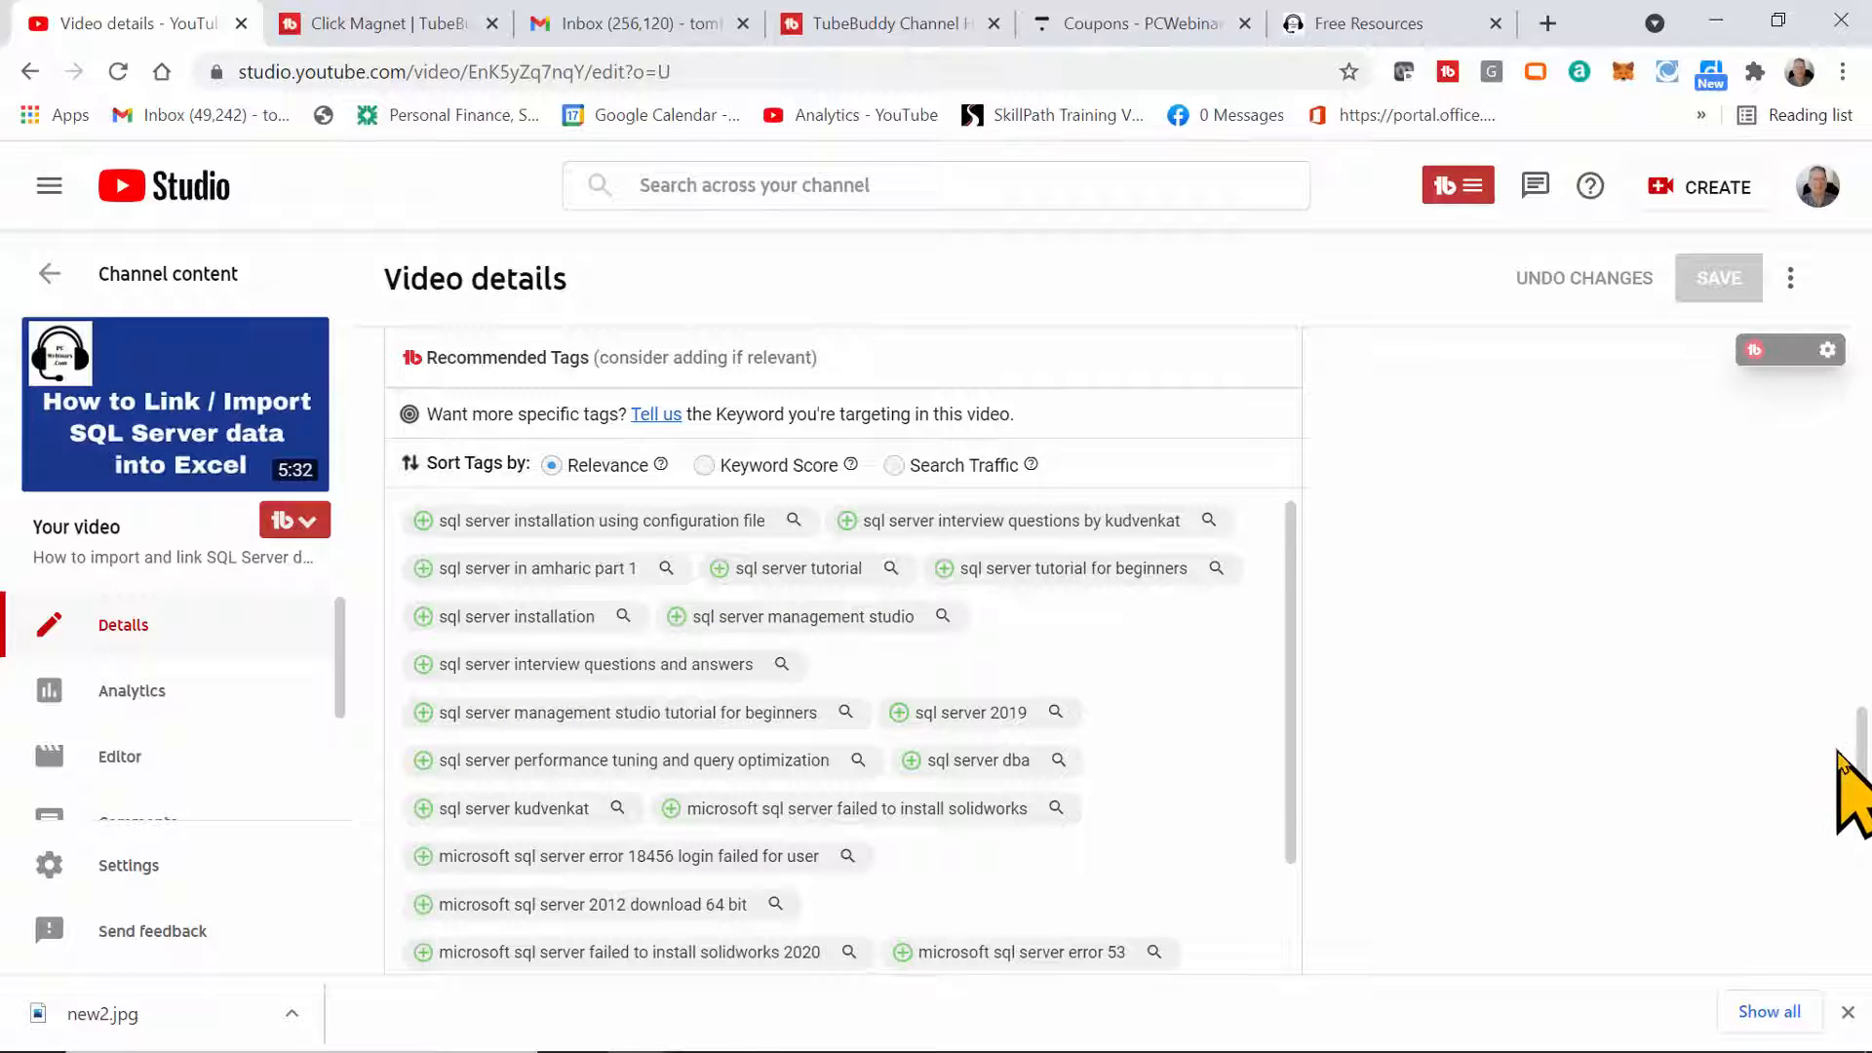
{"action": "left_click_drag", "start_coordinate": [1862, 738], "coordinate": [1861, 685]}
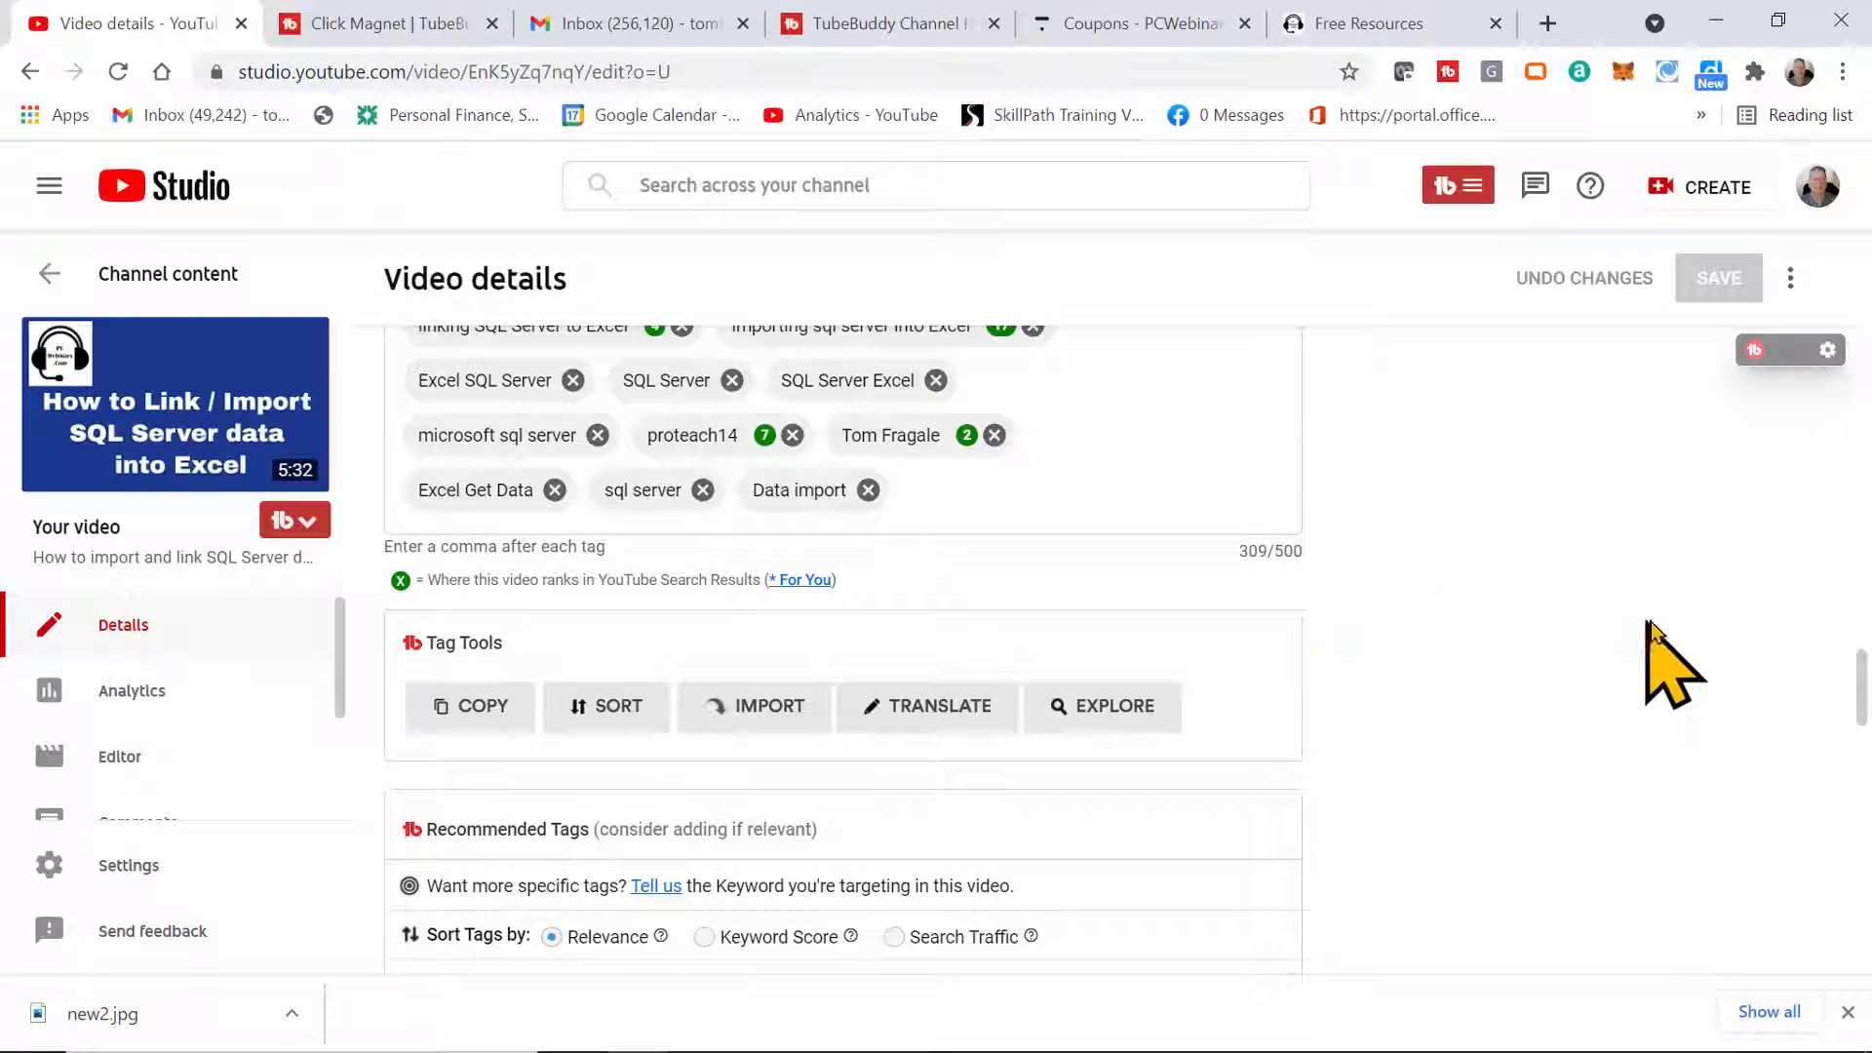
{"action": "left_click_drag", "start_coordinate": [1862, 682], "coordinate": [1869, 283]}
{"action": "left_click_drag", "start_coordinate": [1869, 355], "coordinate": [1741, 388]}
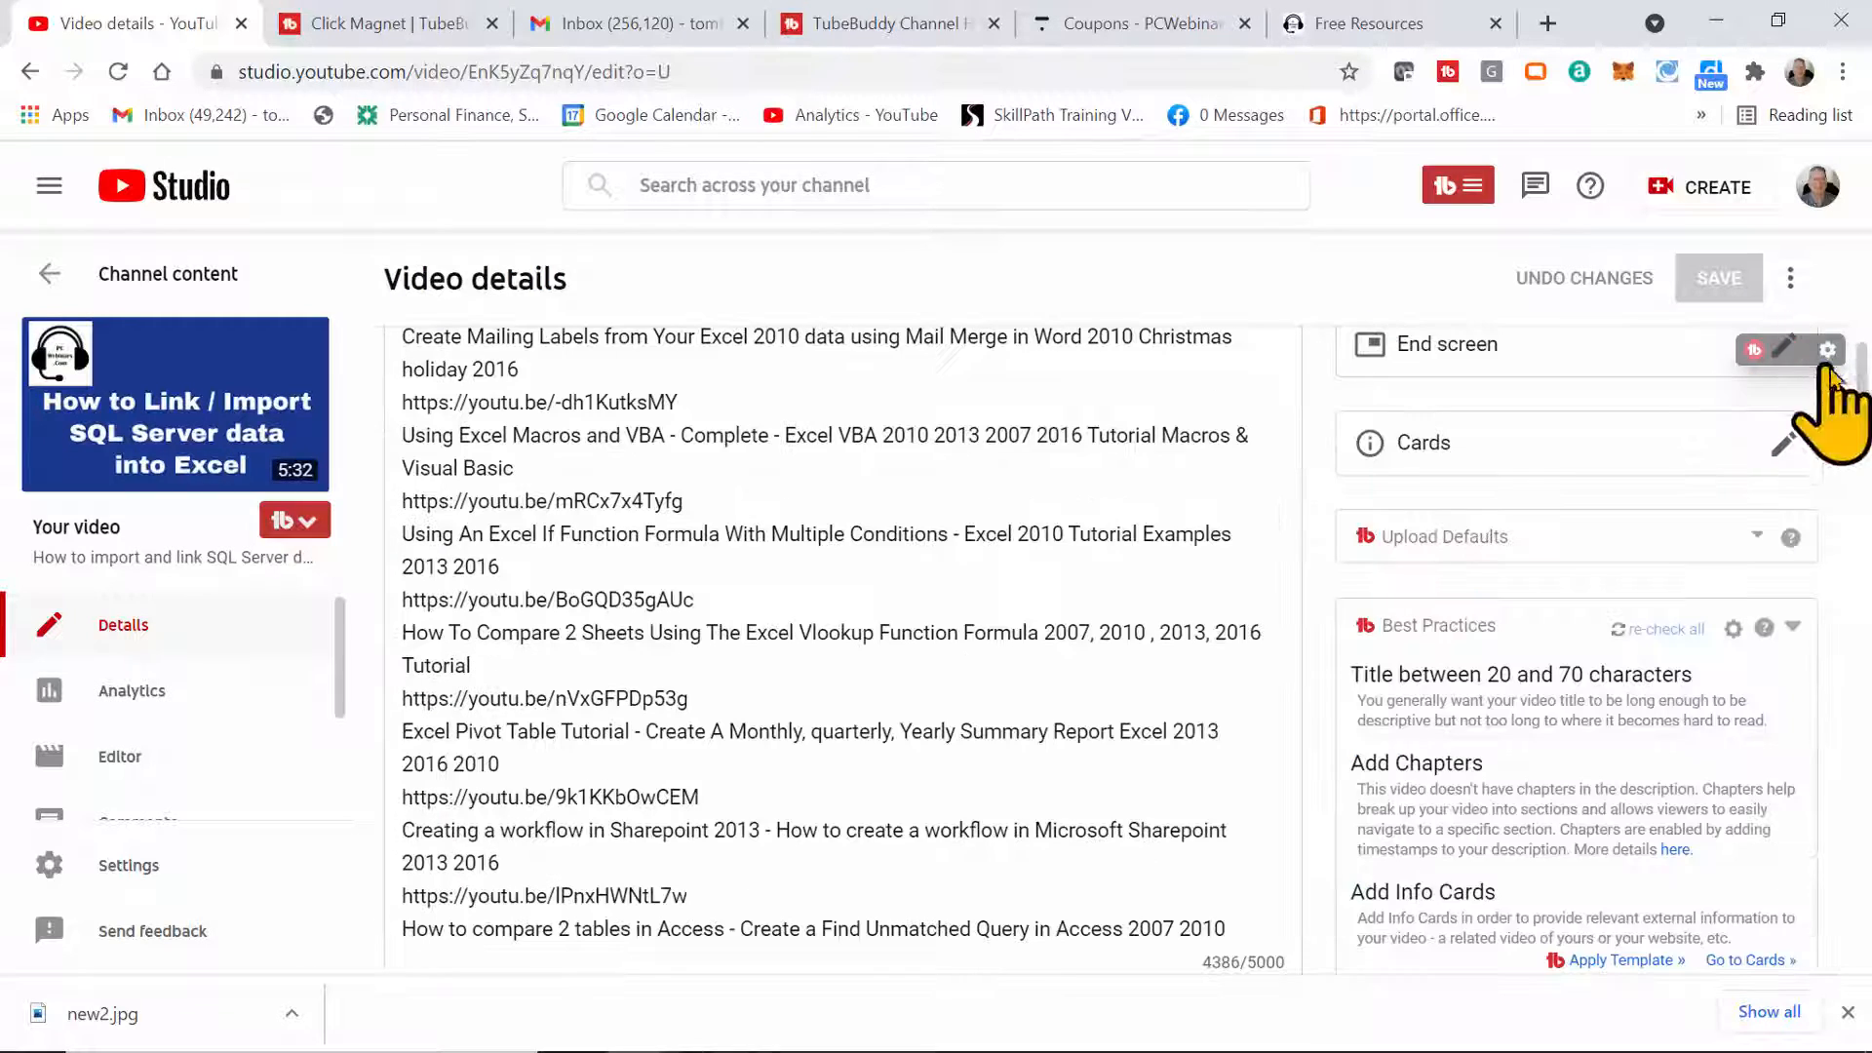
{"action": "scroll", "coordinate": [1867, 428], "scroll_direction": "down", "scroll_amount": 4}
{"action": "left_click_drag", "start_coordinate": [1867, 434], "coordinate": [1867, 687]}
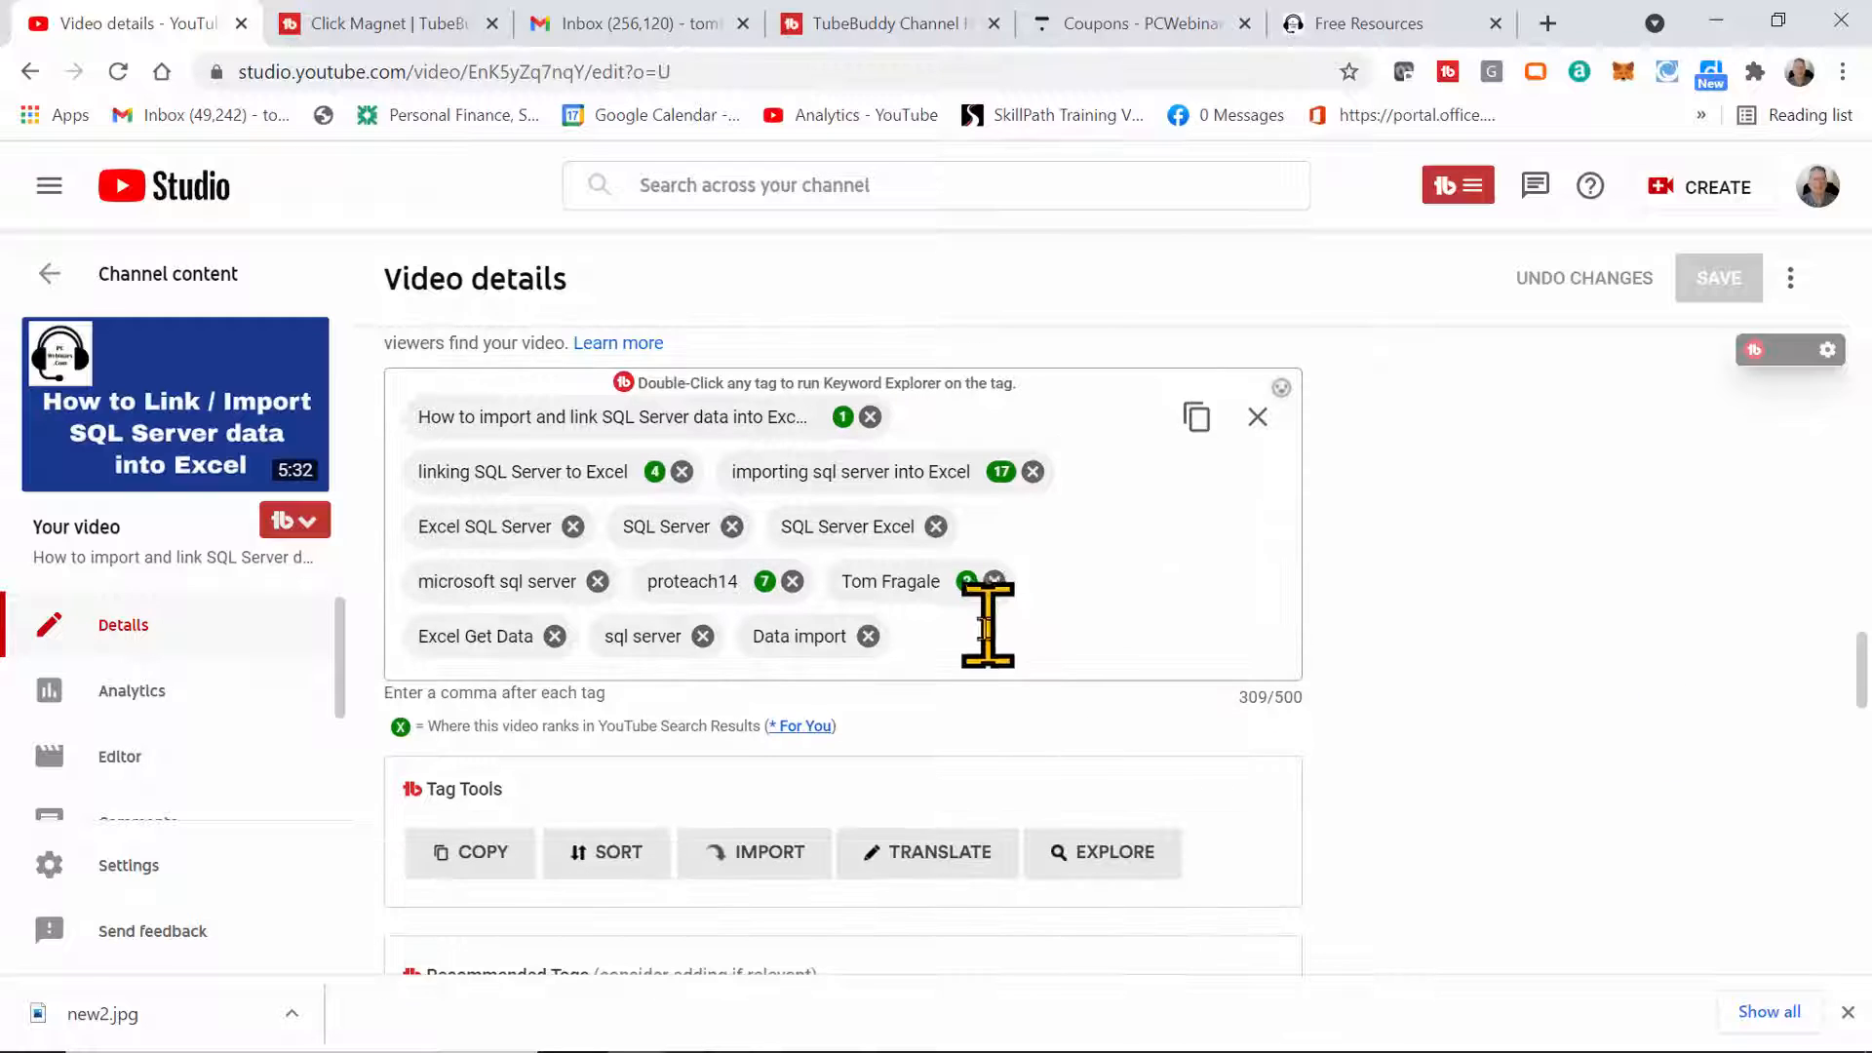
{"action": "scroll", "coordinate": [985, 650], "scroll_direction": "down", "scroll_amount": 1}
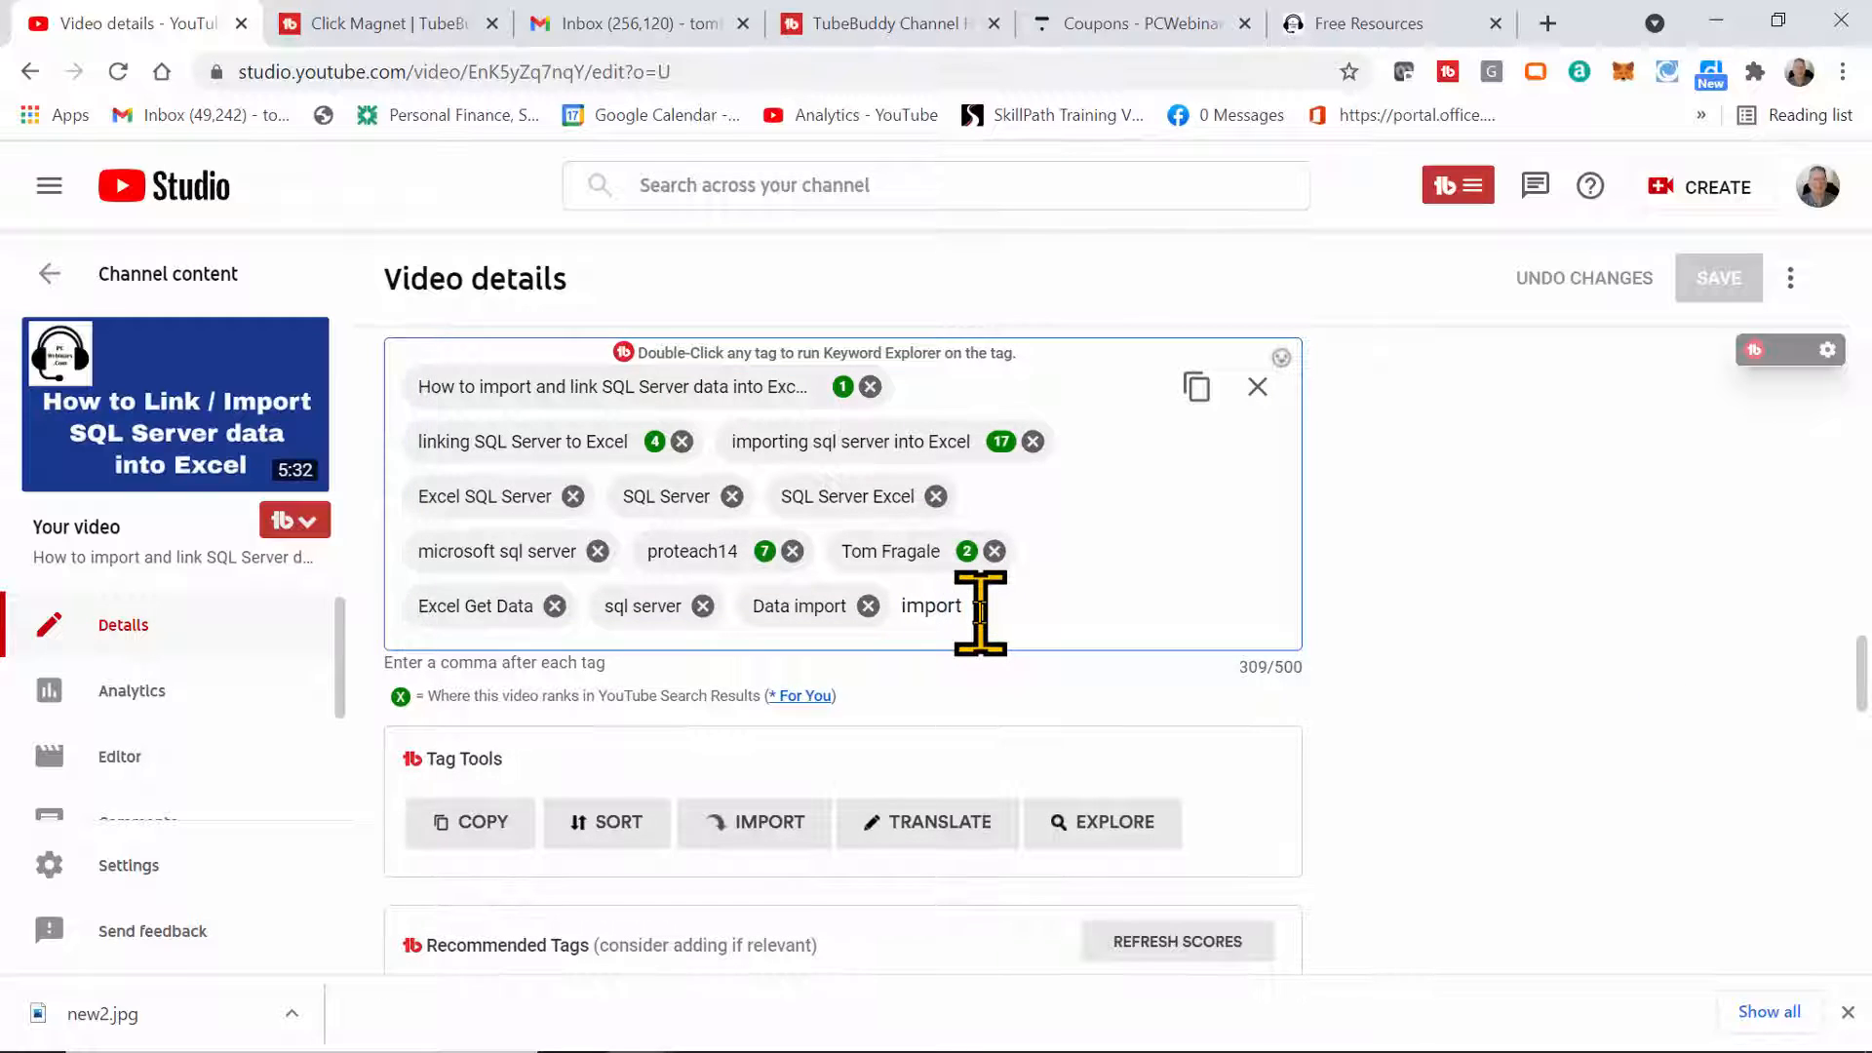
{"action": "type", "text": "a"}
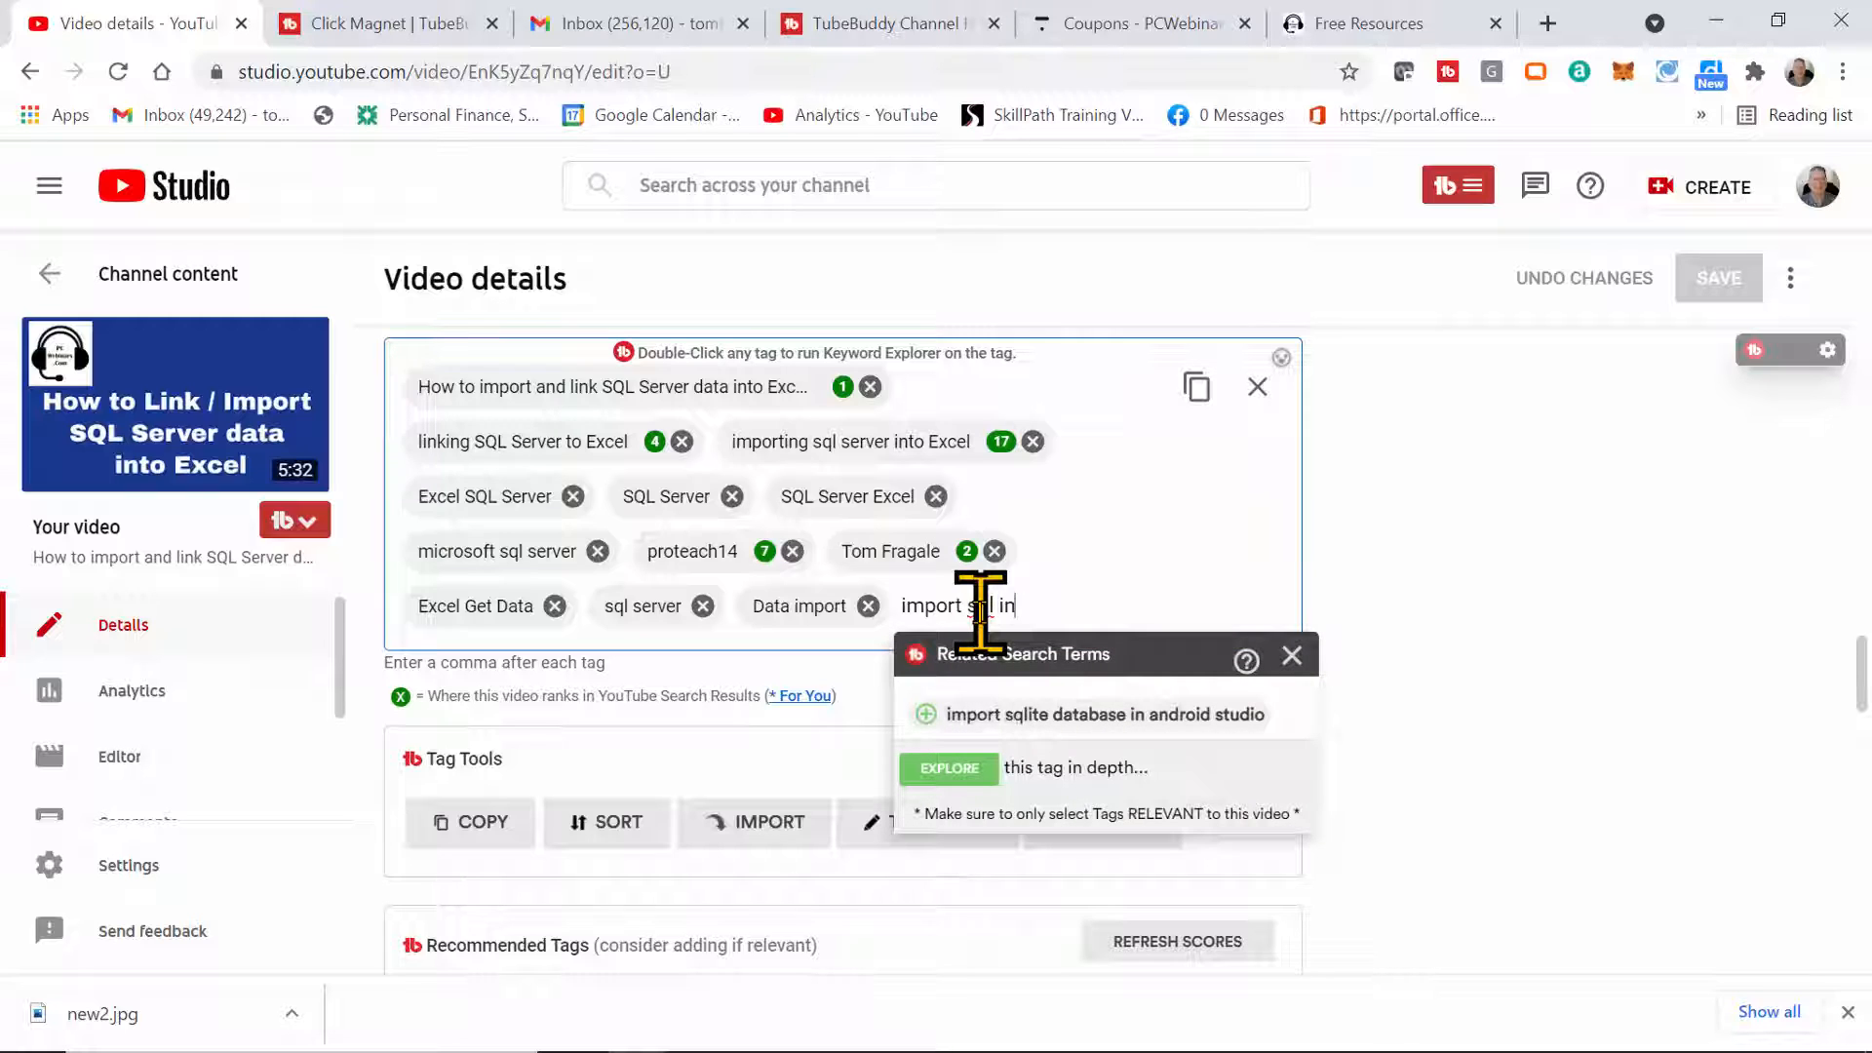
{"action": "type", "text": "ql into ex"}
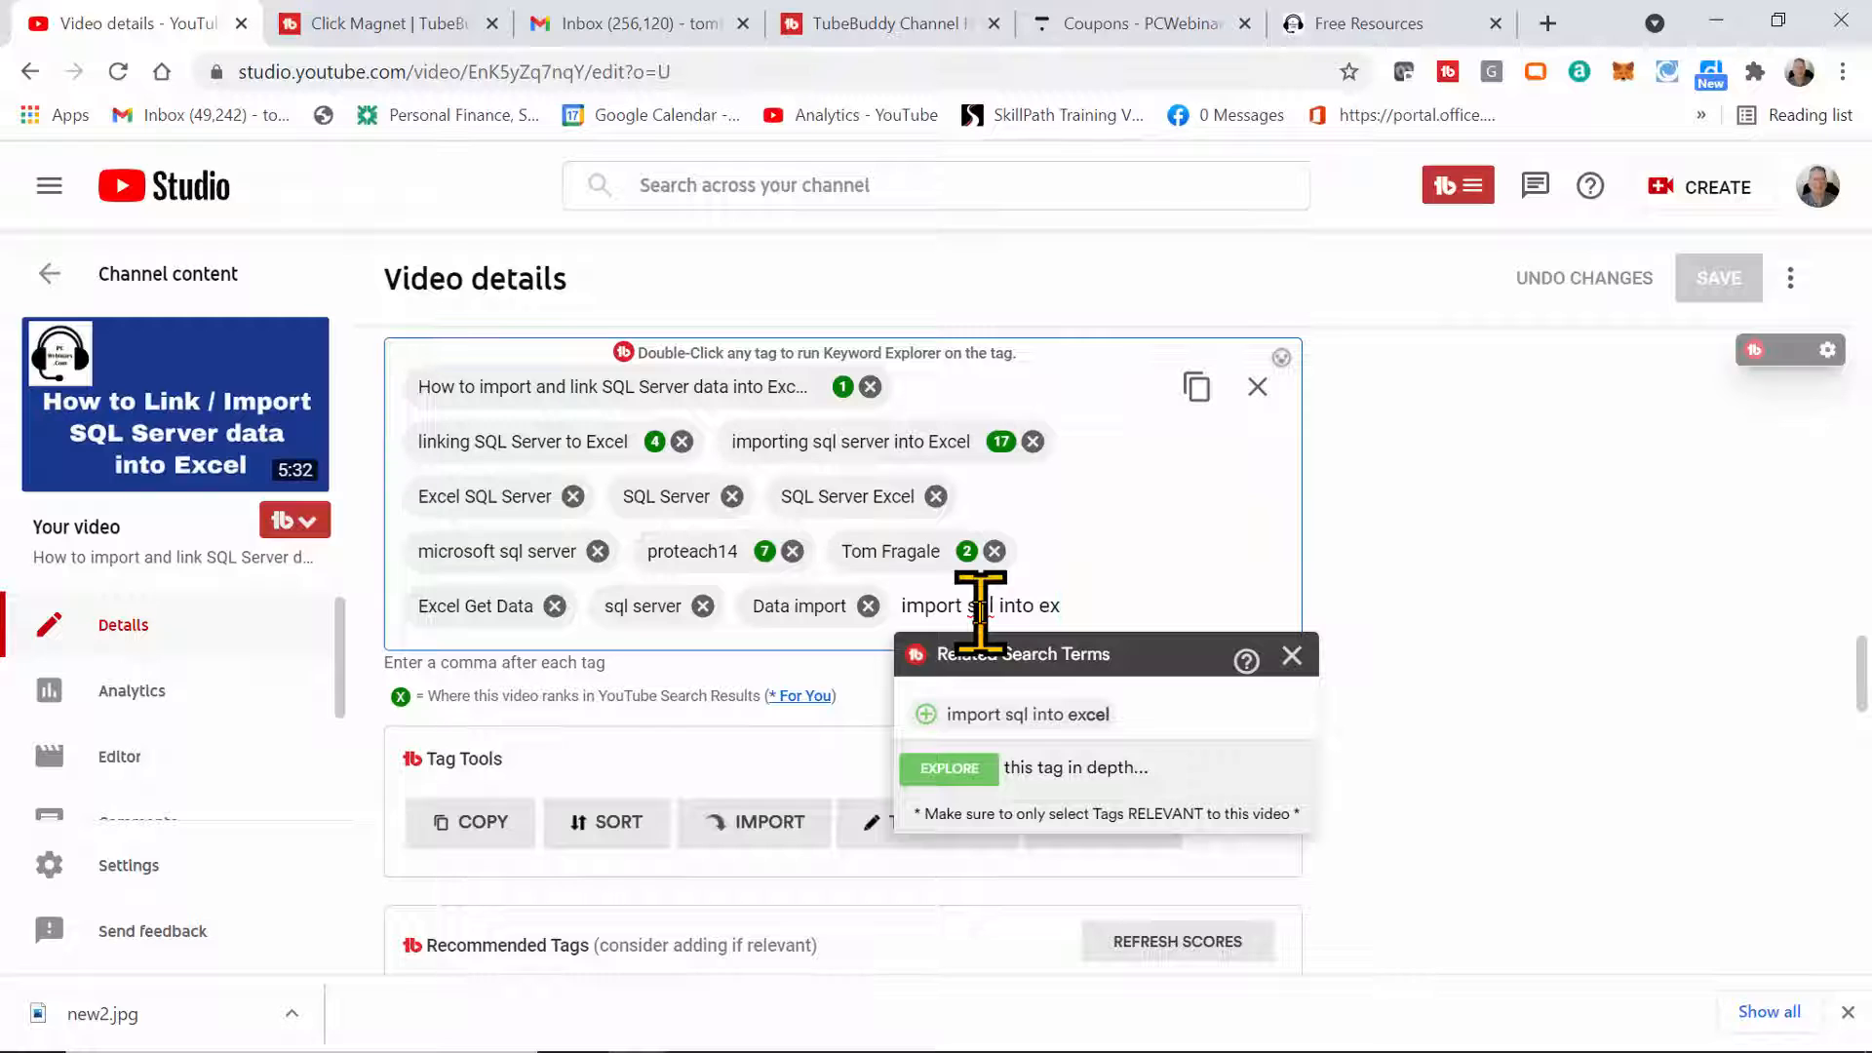
{"action": "left_click", "coordinate": [924, 720]}
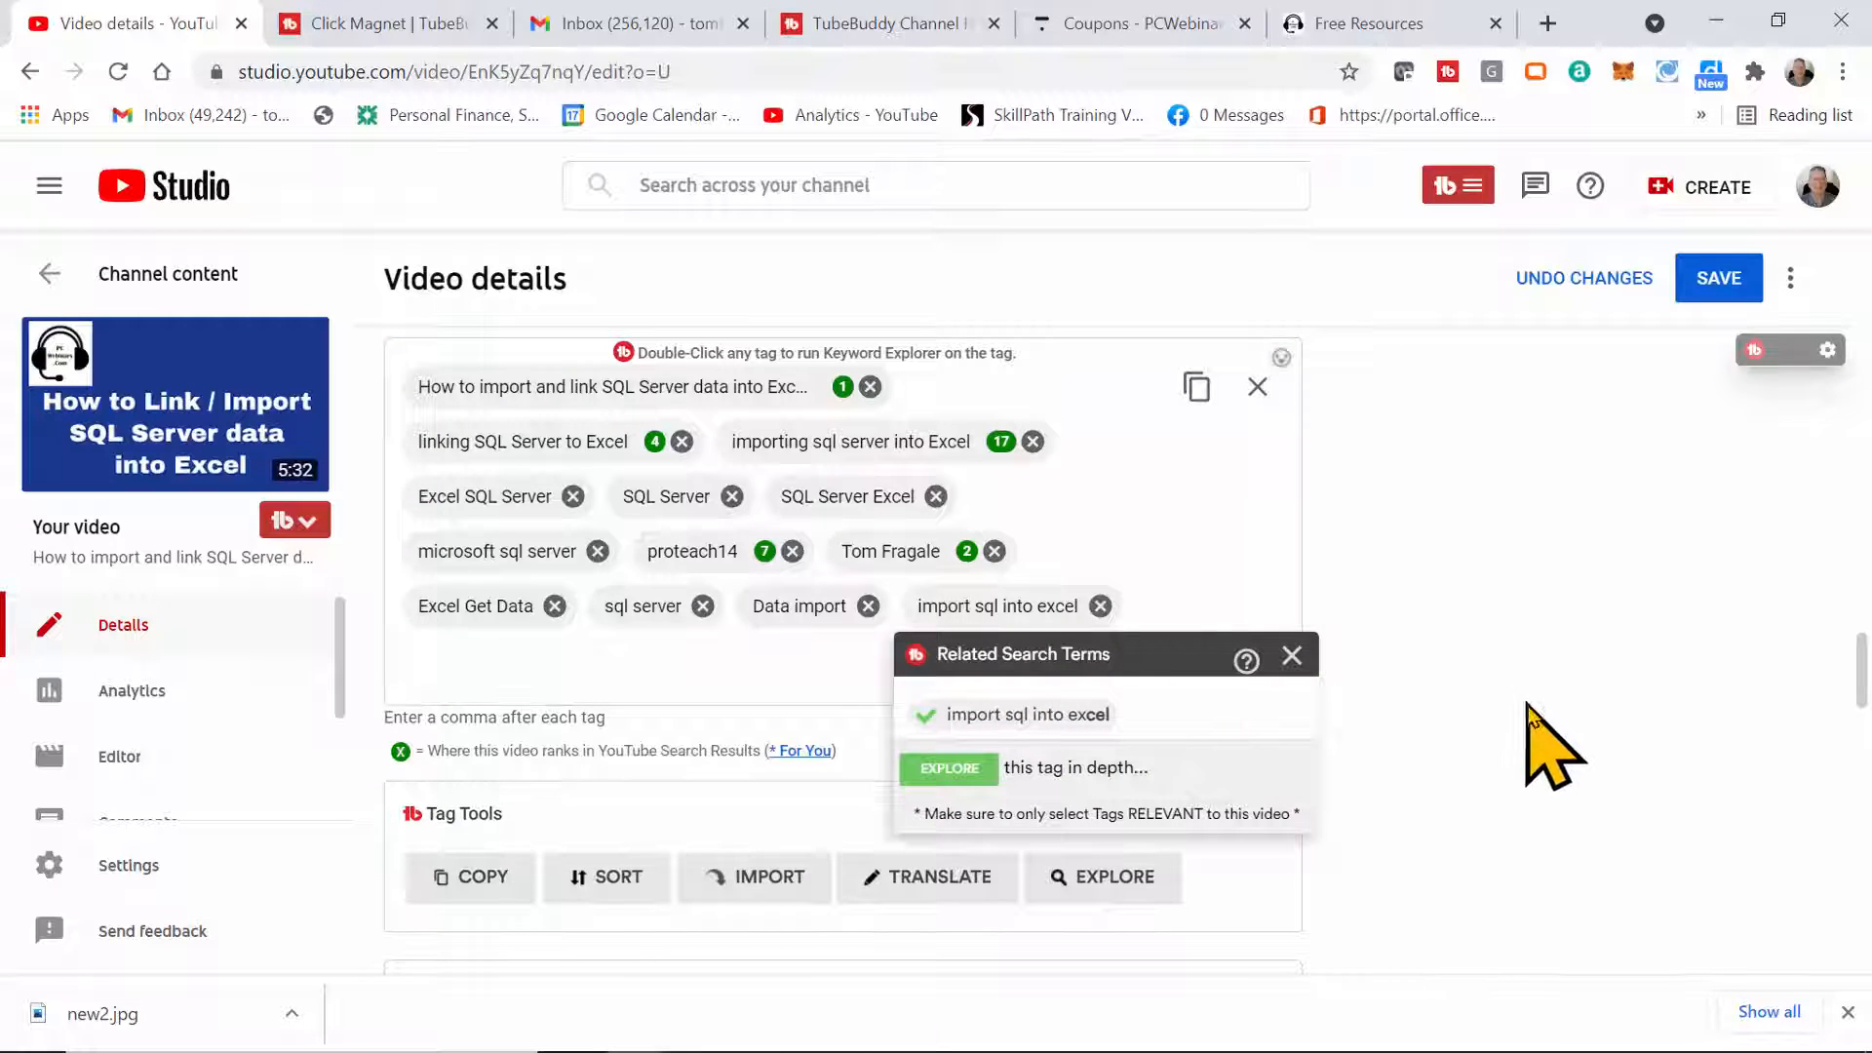
{"action": "left_click_drag", "start_coordinate": [1862, 671], "coordinate": [1864, 690]}
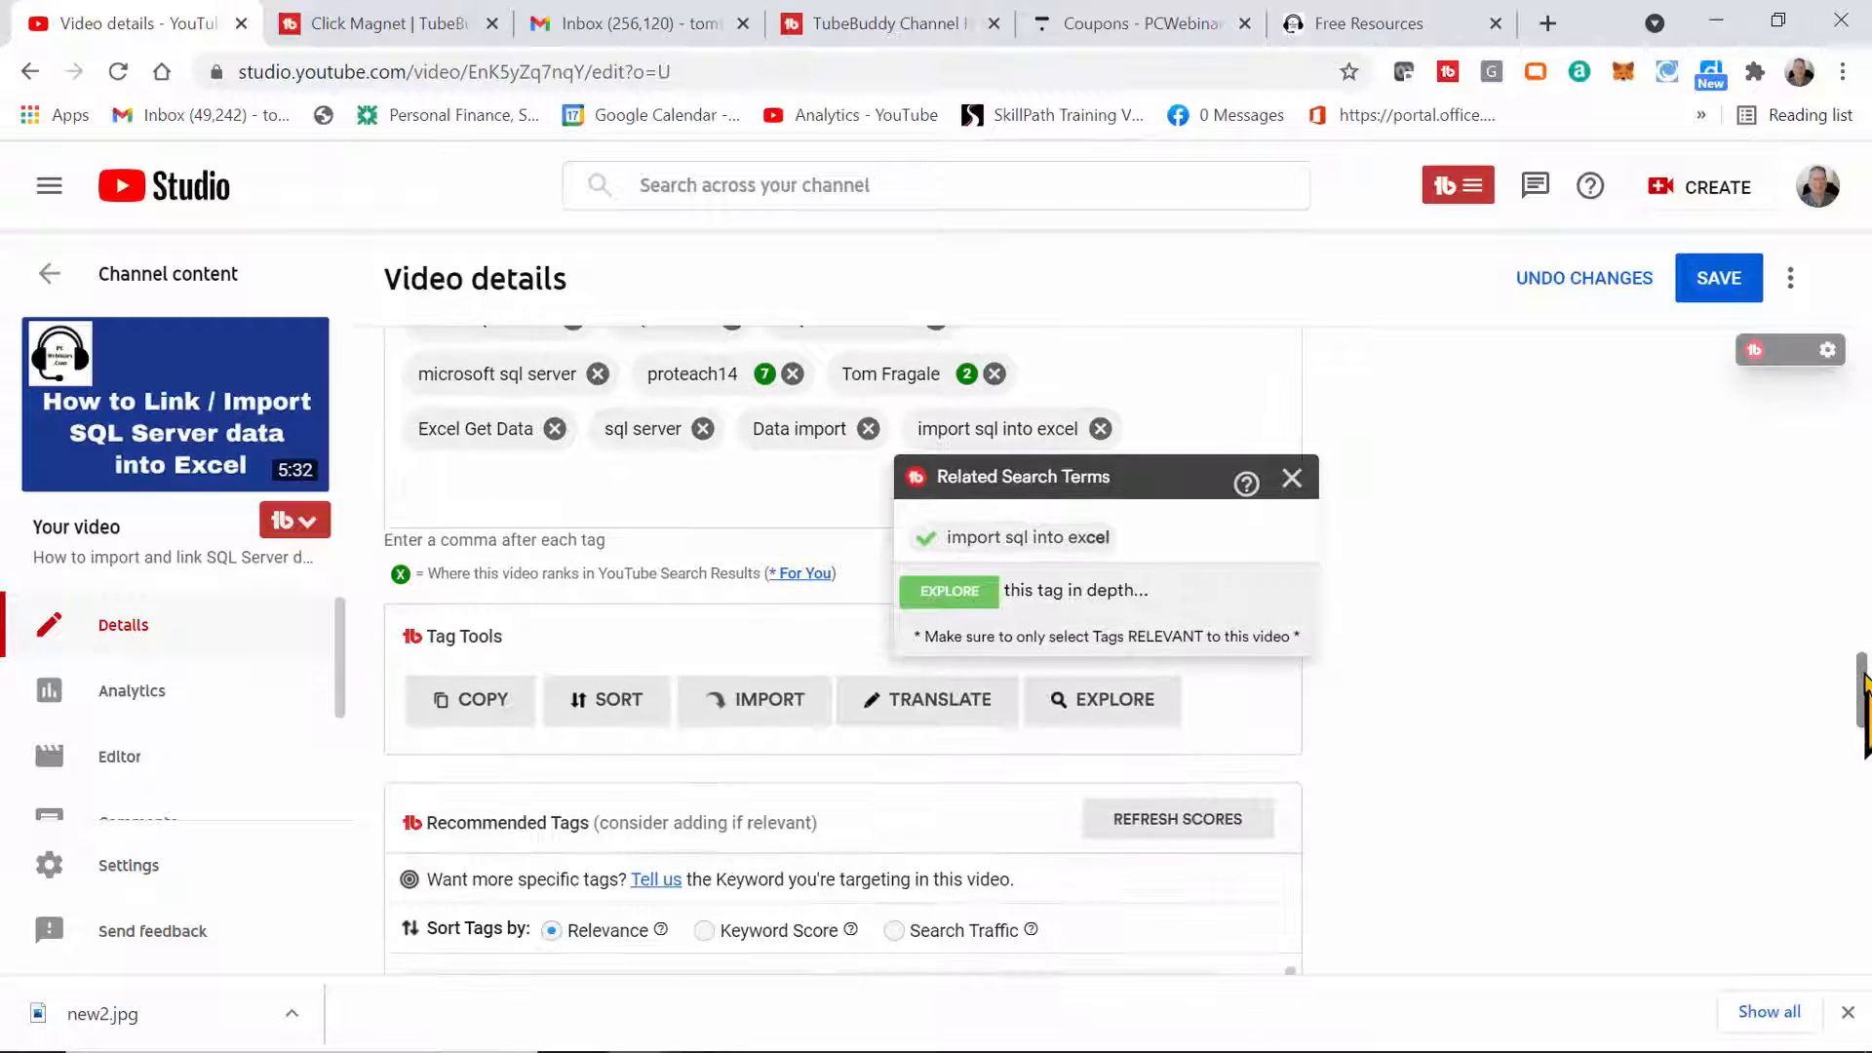
{"action": "left_click", "coordinate": [1291, 477]}
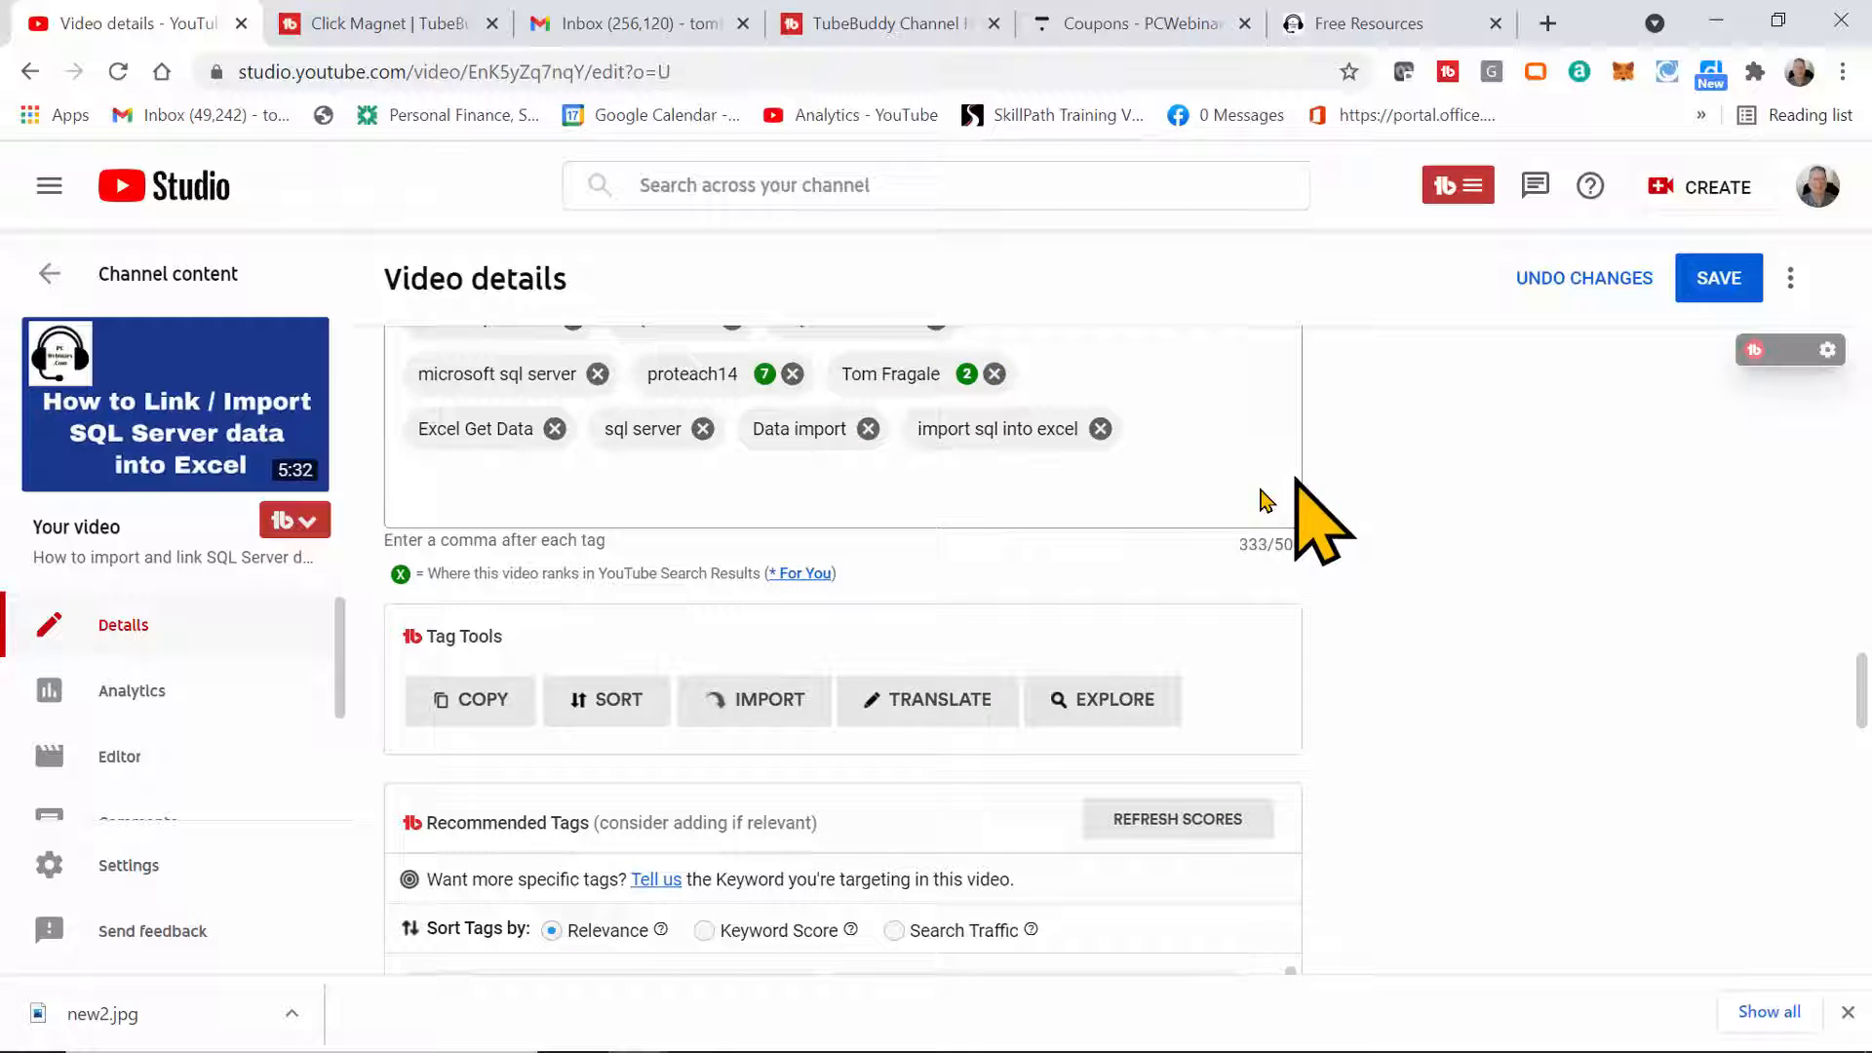
Add the custom tag sql into excel to the end of the video's tags
{"action": "left_click", "coordinate": [965, 492]}
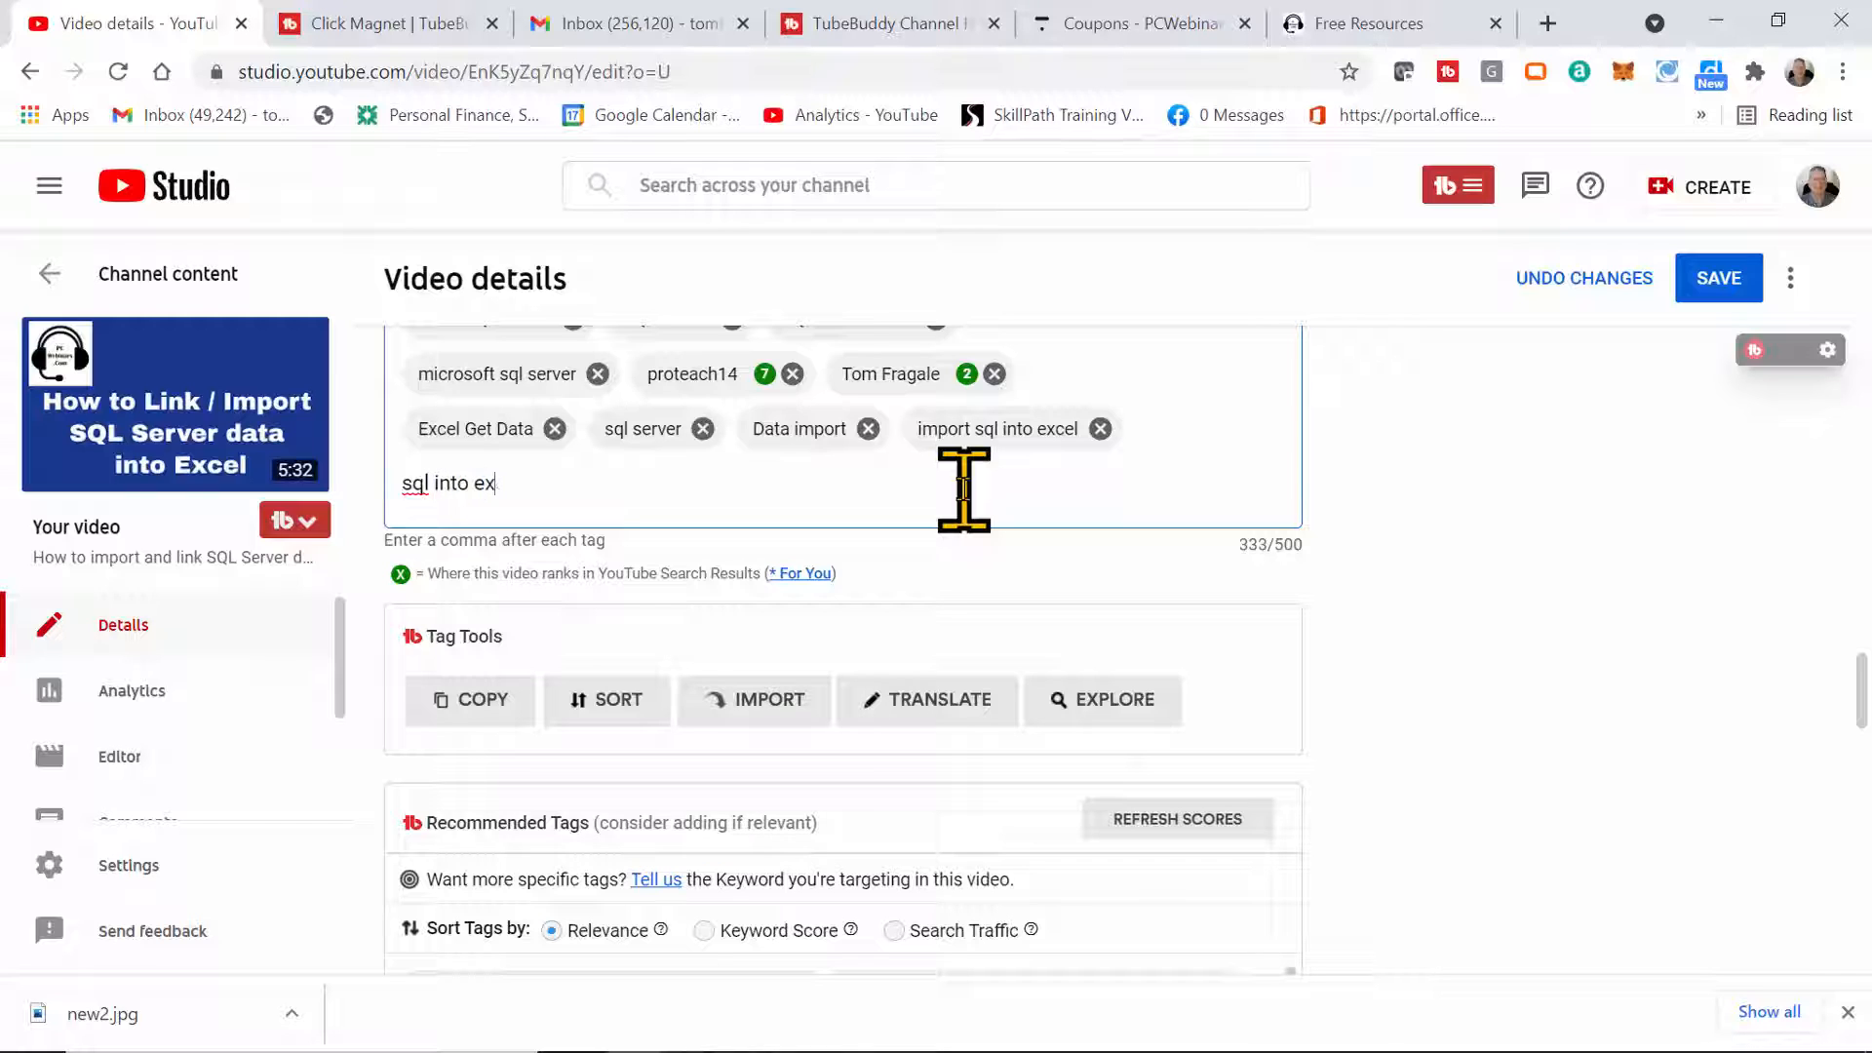
{"action": "type", "text": "sql into excel"}
{"action": "key", "text": "Return"}
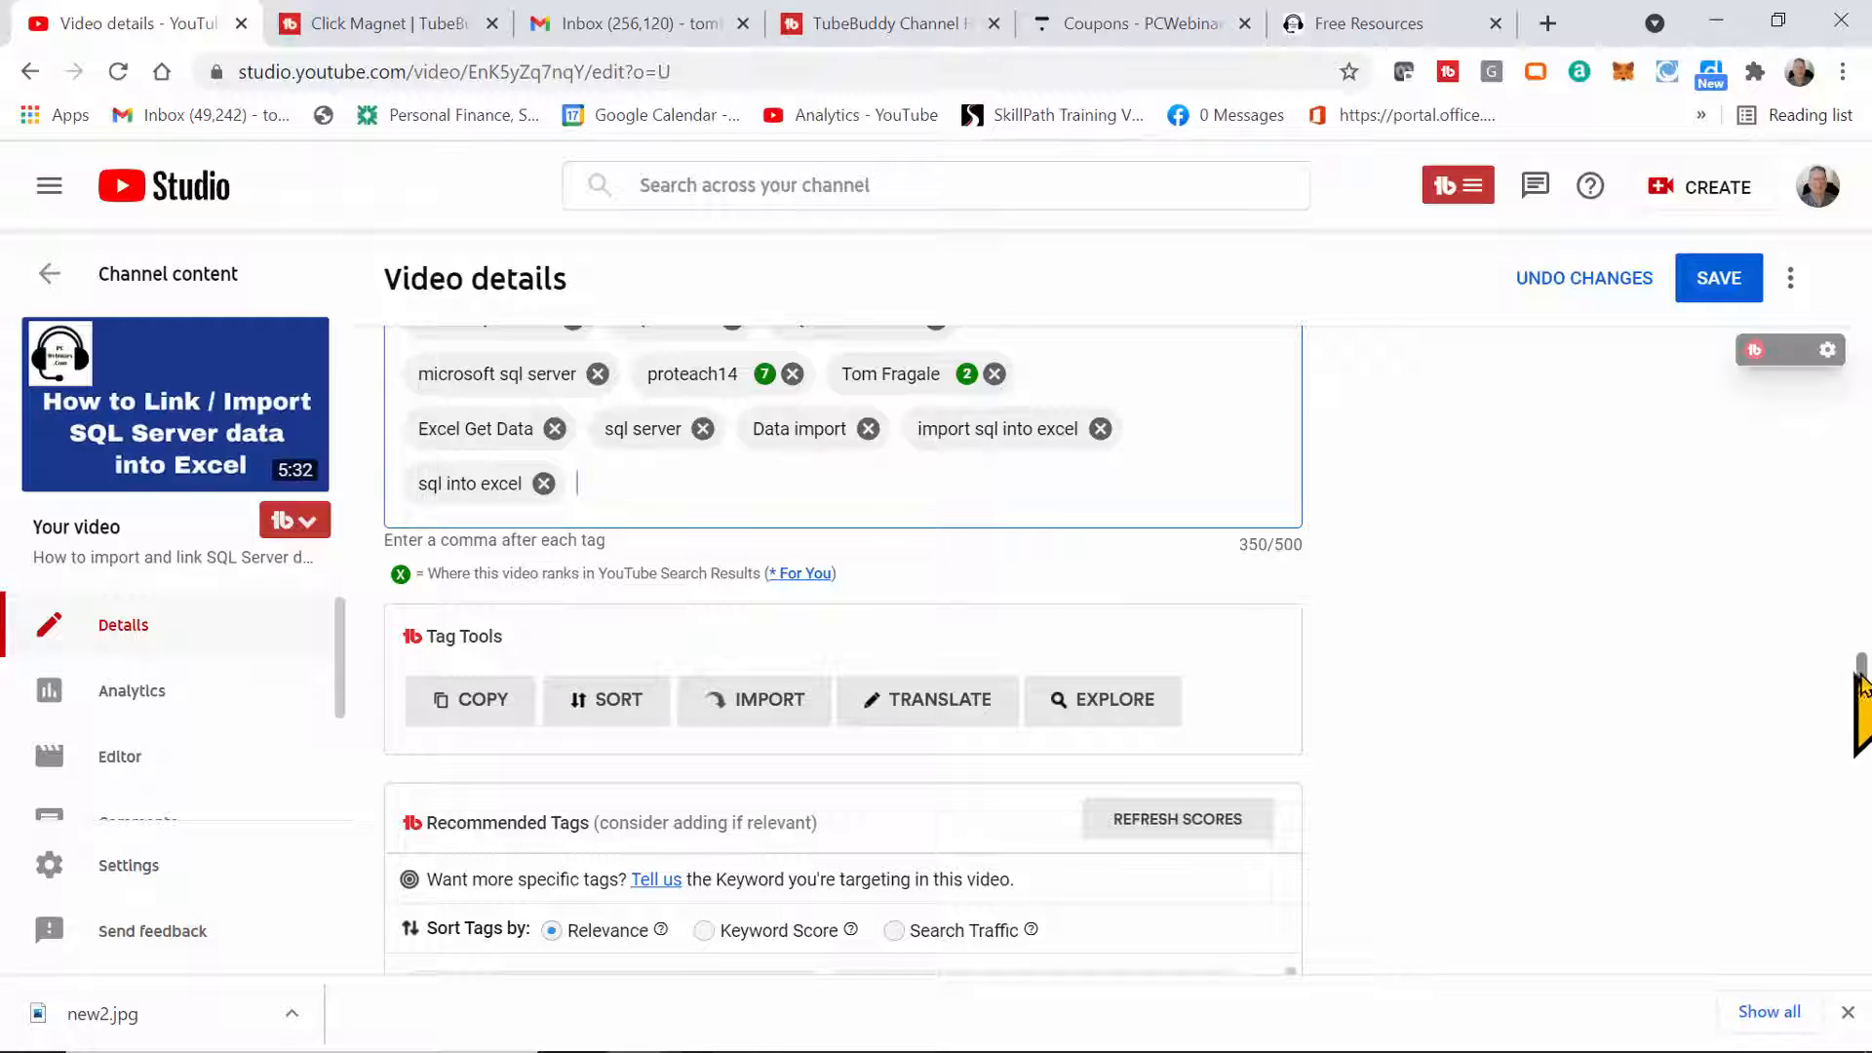
Sort the recommended tags by keyword score and add microsoft sql server tutorial to the video's tags
{"action": "left_click_drag", "start_coordinate": [1865, 697], "coordinate": [1865, 738]}
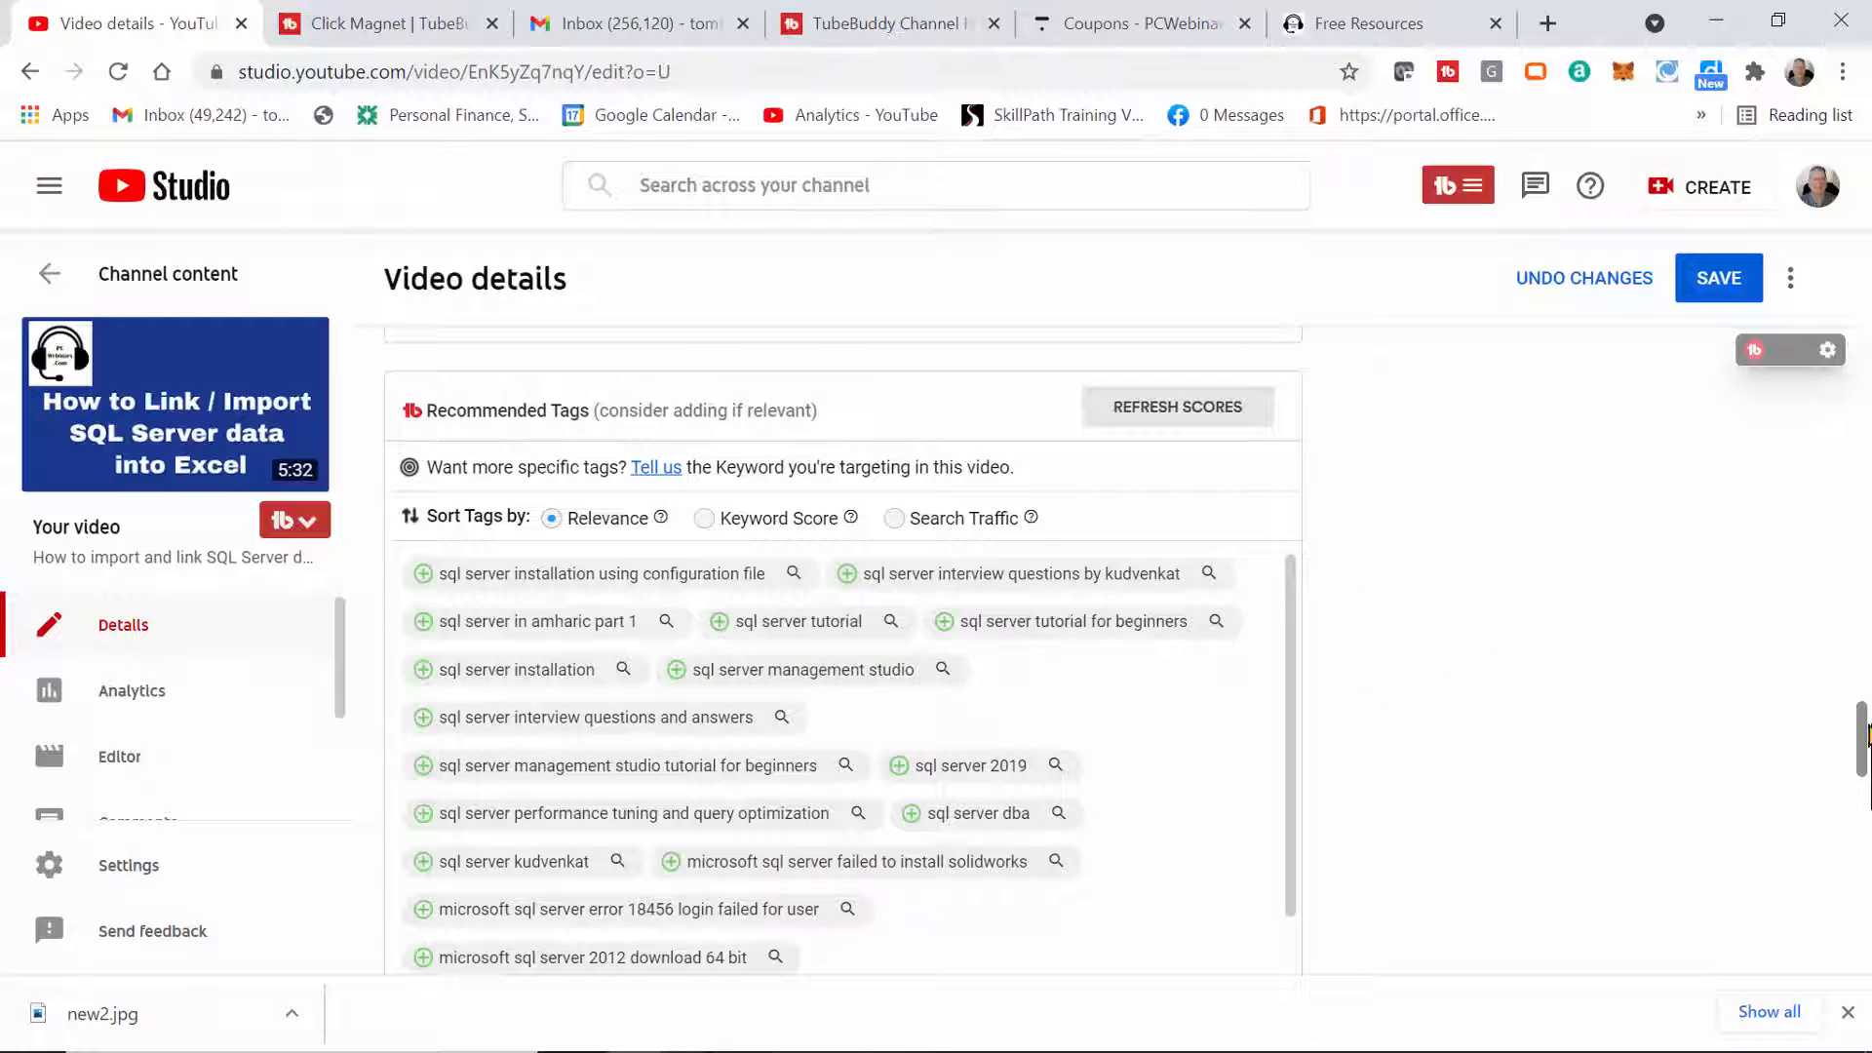
{"action": "left_click", "coordinate": [703, 518]}
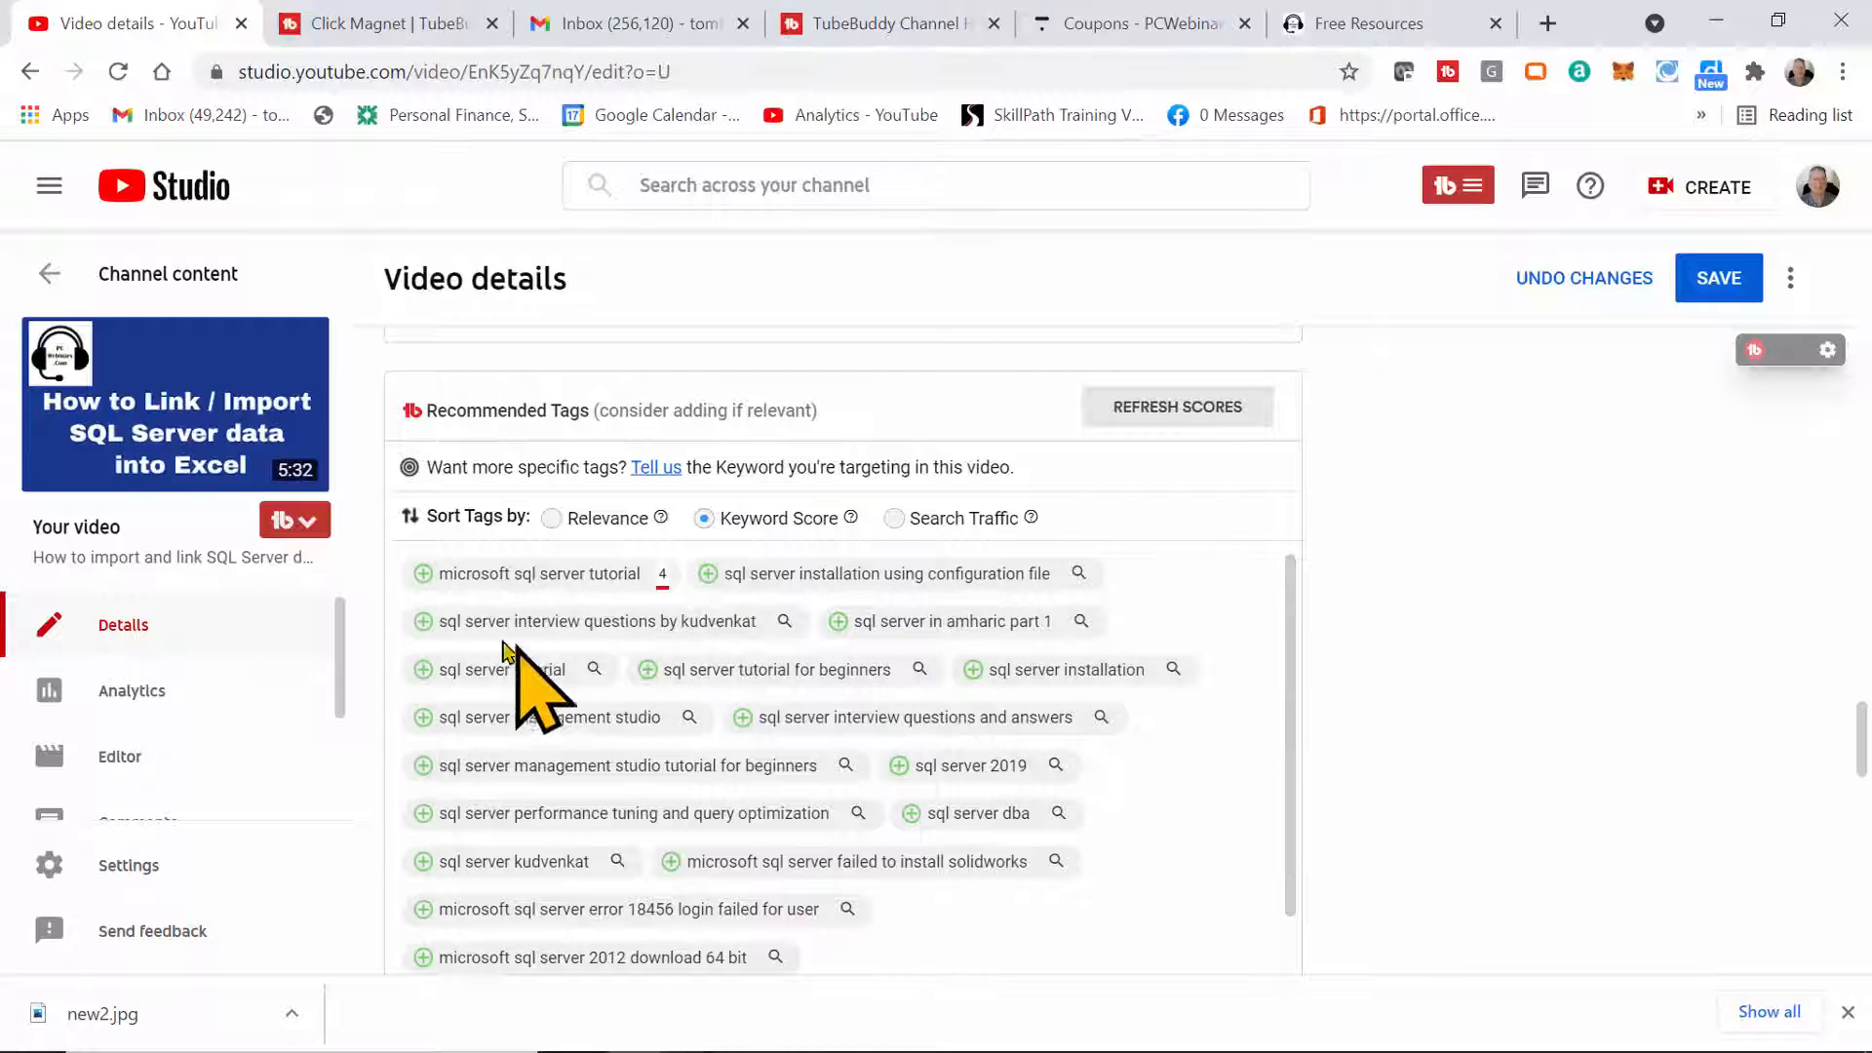
{"action": "left_click", "coordinate": [441, 585]}
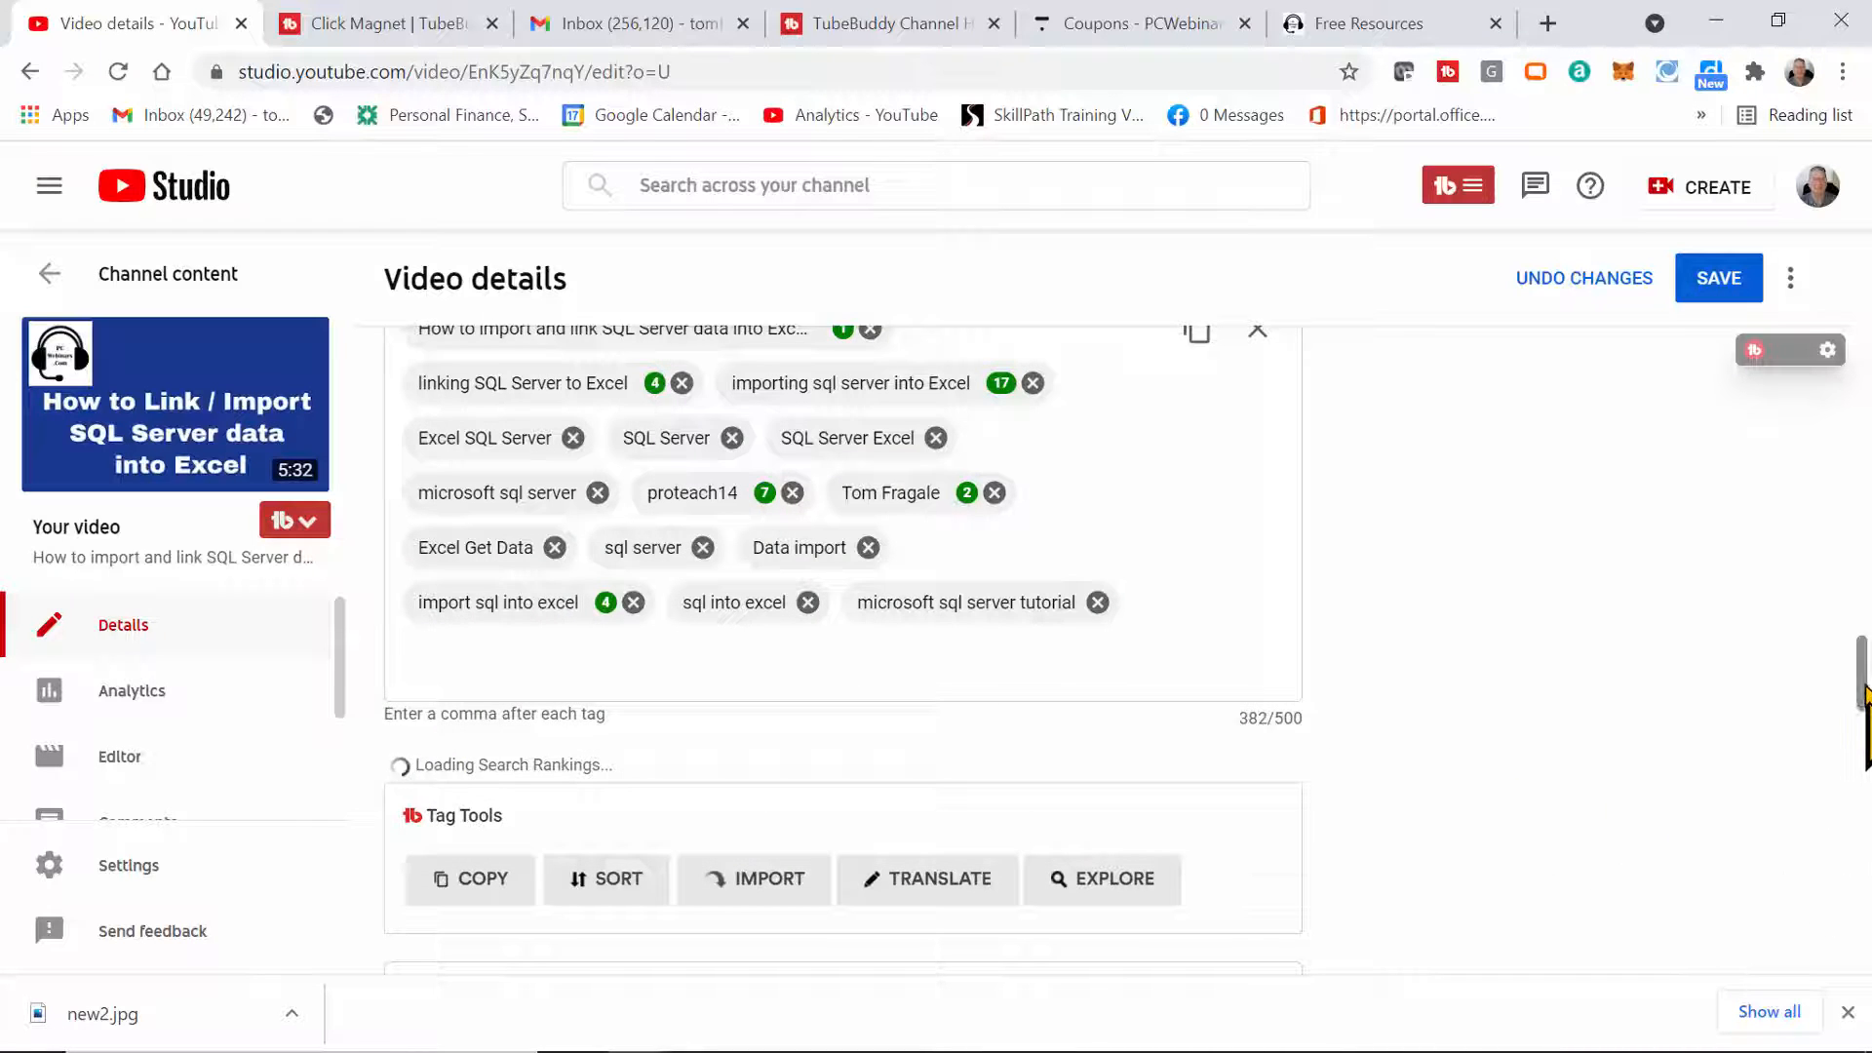
Sort the recommended tags by search traffic, then save the video's changes
{"action": "left_click_drag", "start_coordinate": [1864, 692], "coordinate": [1864, 755]}
{"action": "scroll", "coordinate": [1864, 741], "scroll_direction": "up", "scroll_amount": 2}
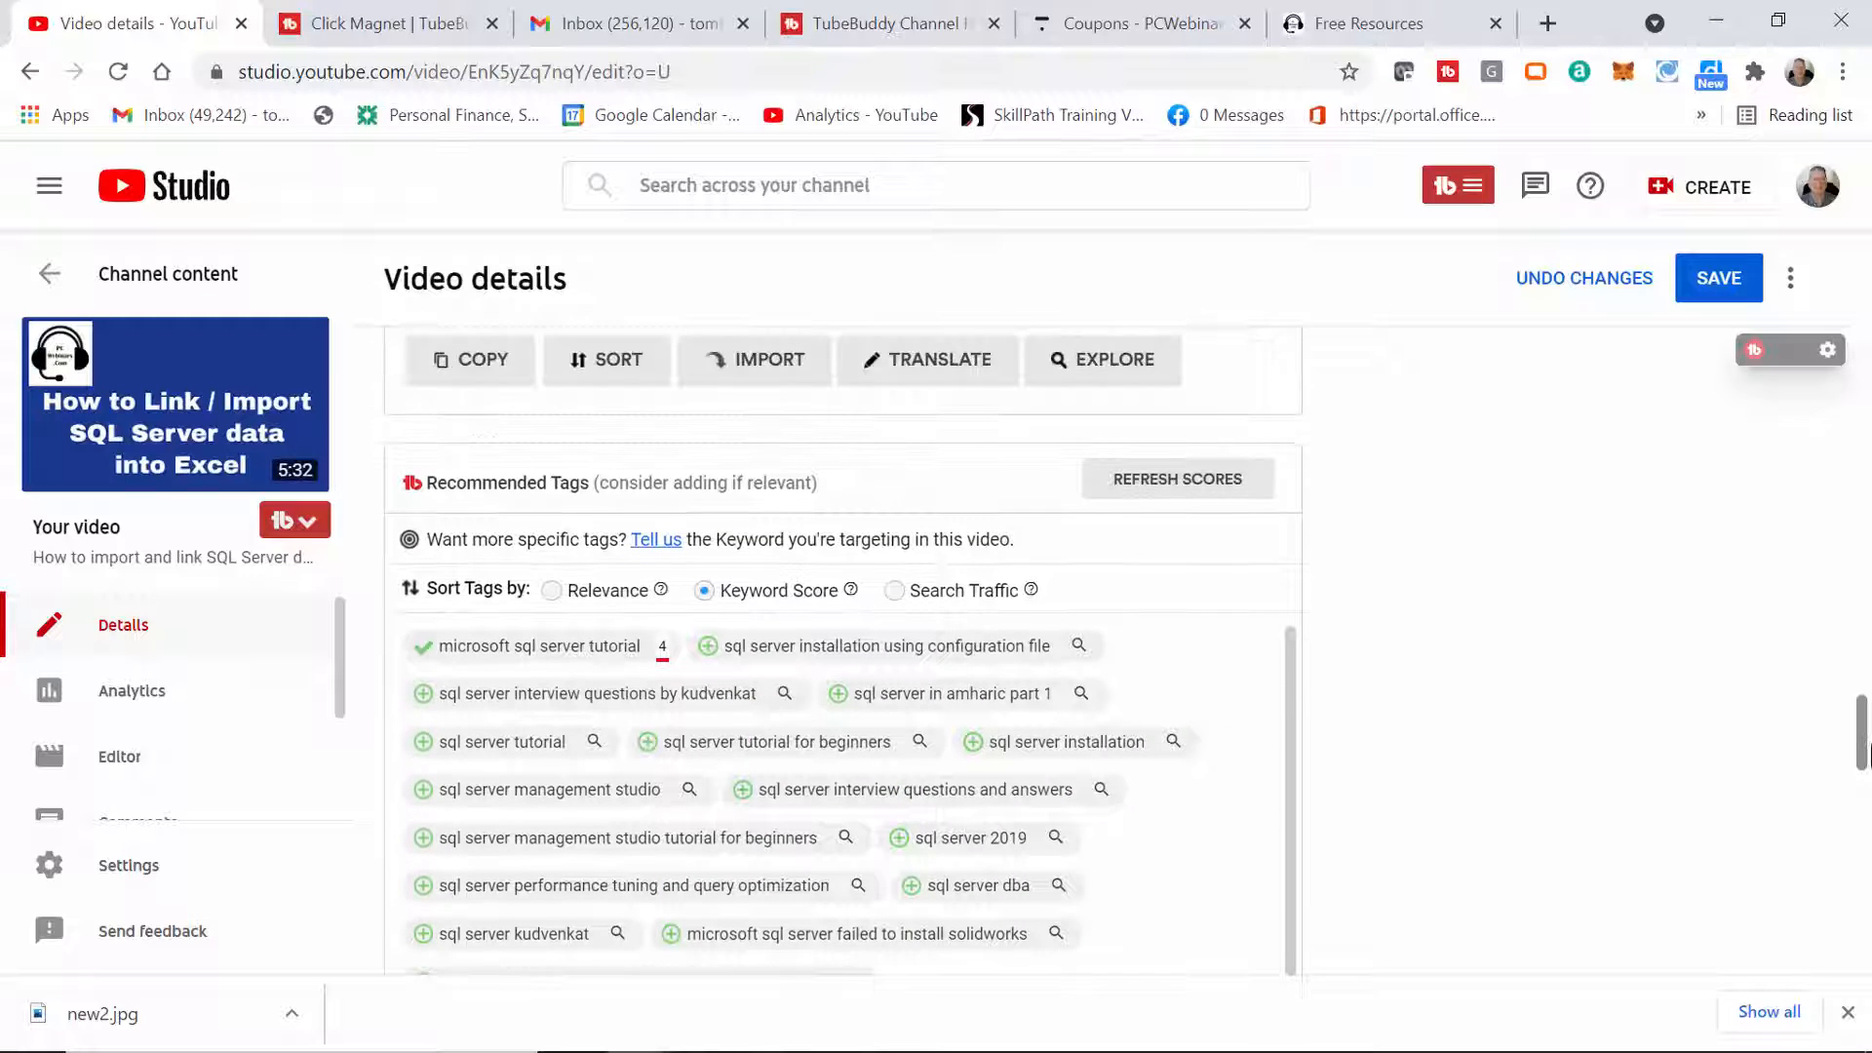
{"action": "left_click", "coordinate": [894, 590]}
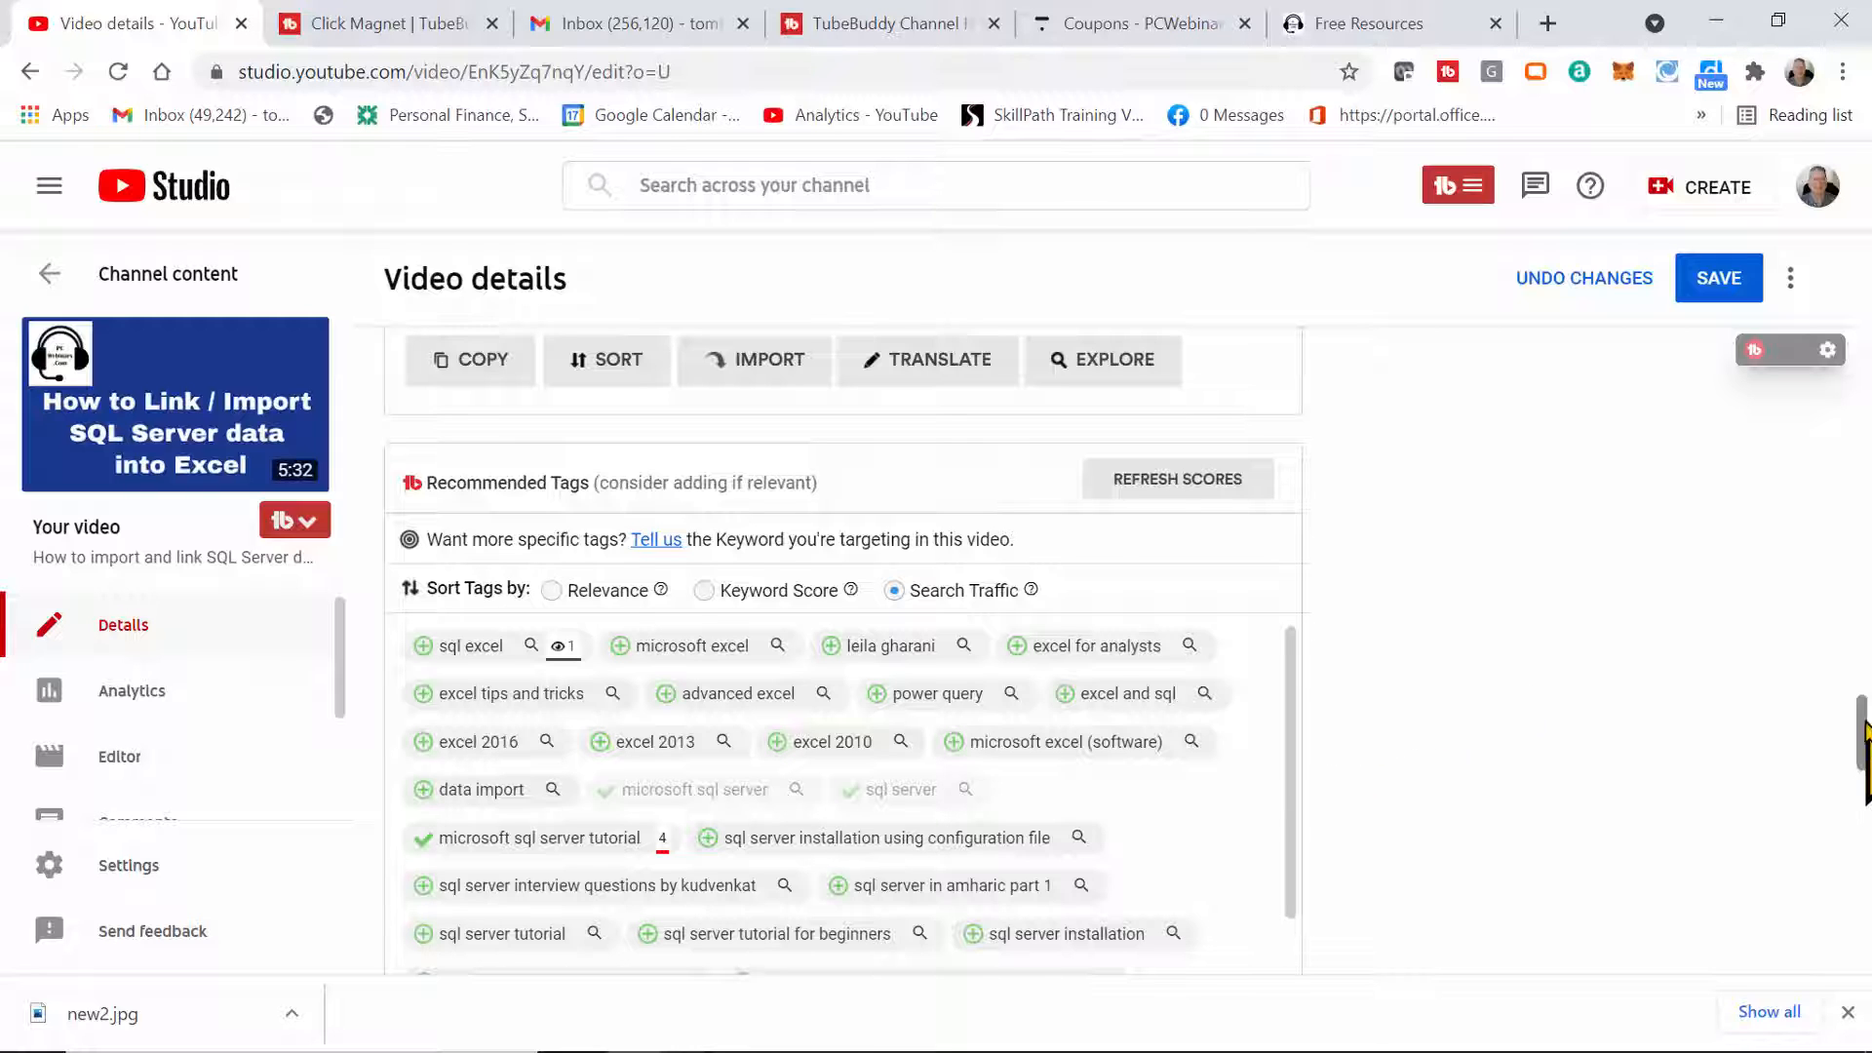
{"action": "left_click_drag", "start_coordinate": [1860, 732], "coordinate": [1864, 395]}
{"action": "left_click", "coordinate": [1721, 281]}
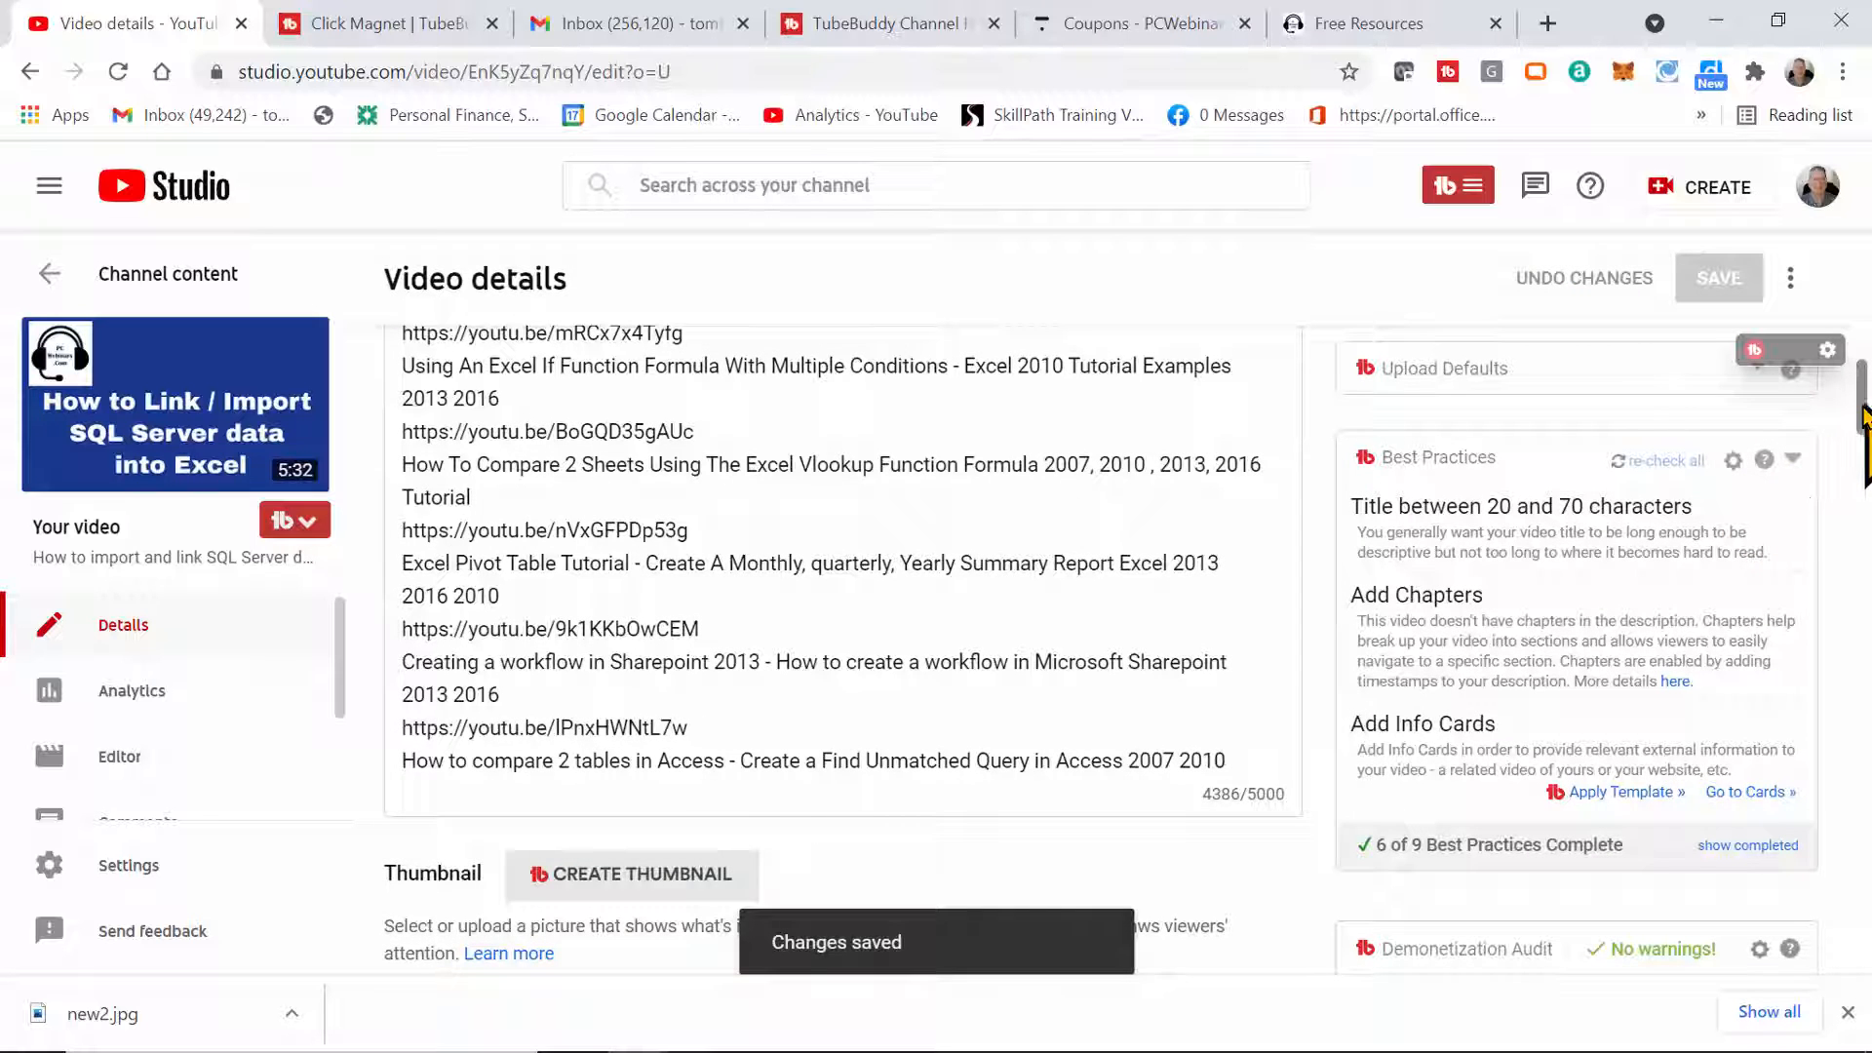
Check the rankings of the saved tags, then open youtube.com in a new browser tab
{"action": "left_click_drag", "start_coordinate": [1863, 414], "coordinate": [1837, 659]}
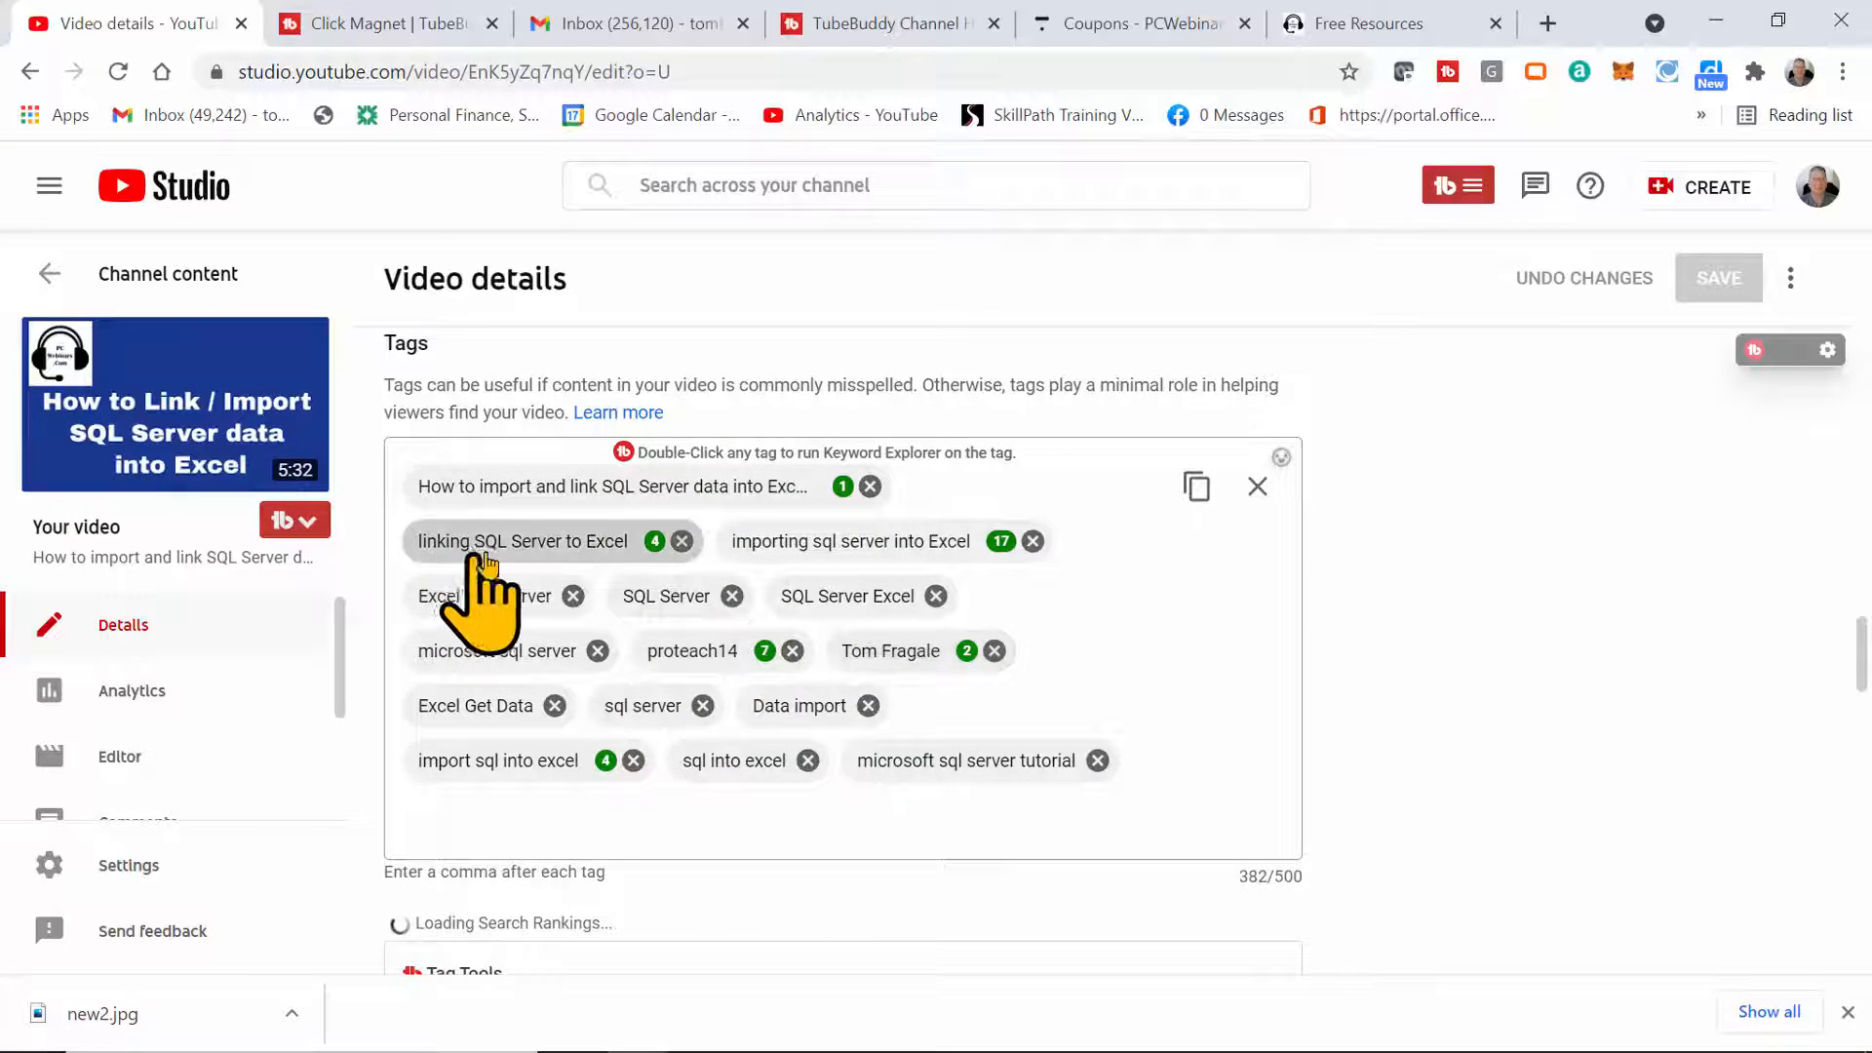
{"action": "left_click_drag", "start_coordinate": [541, 565], "coordinate": [632, 564]}
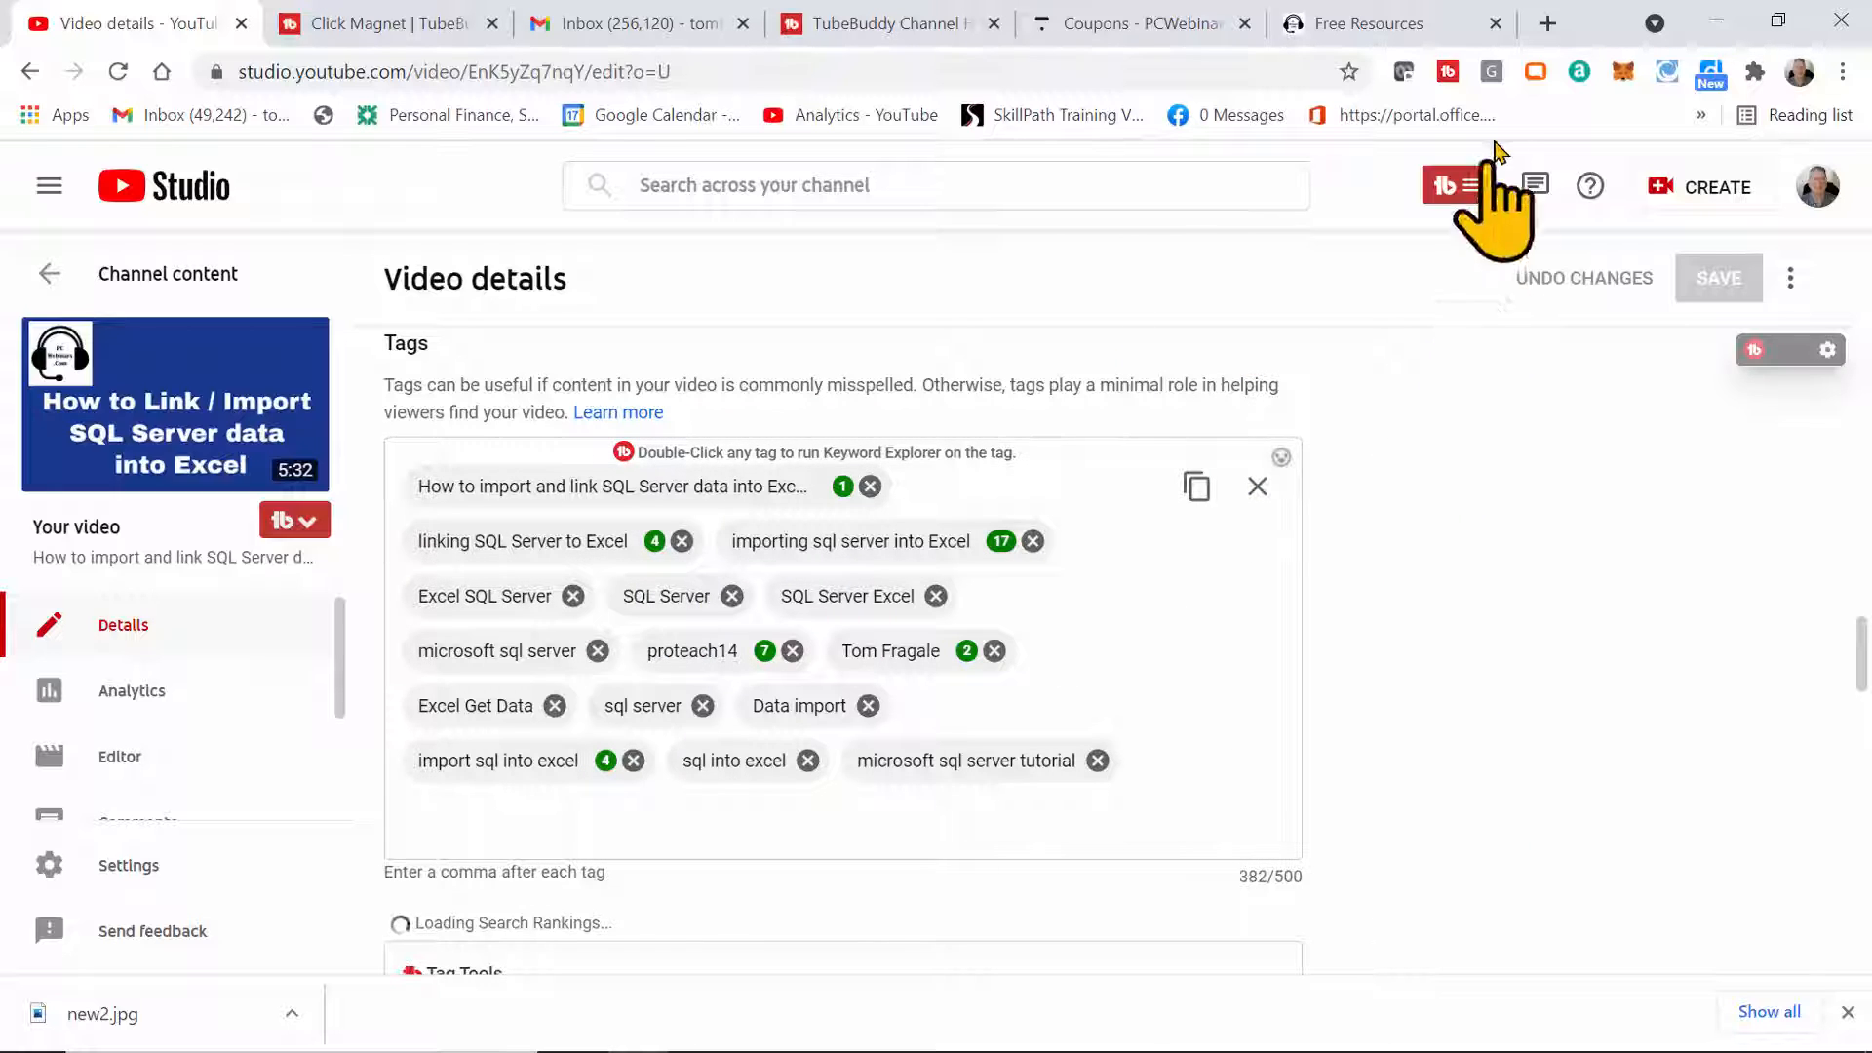
{"action": "left_click", "coordinate": [1545, 21]}
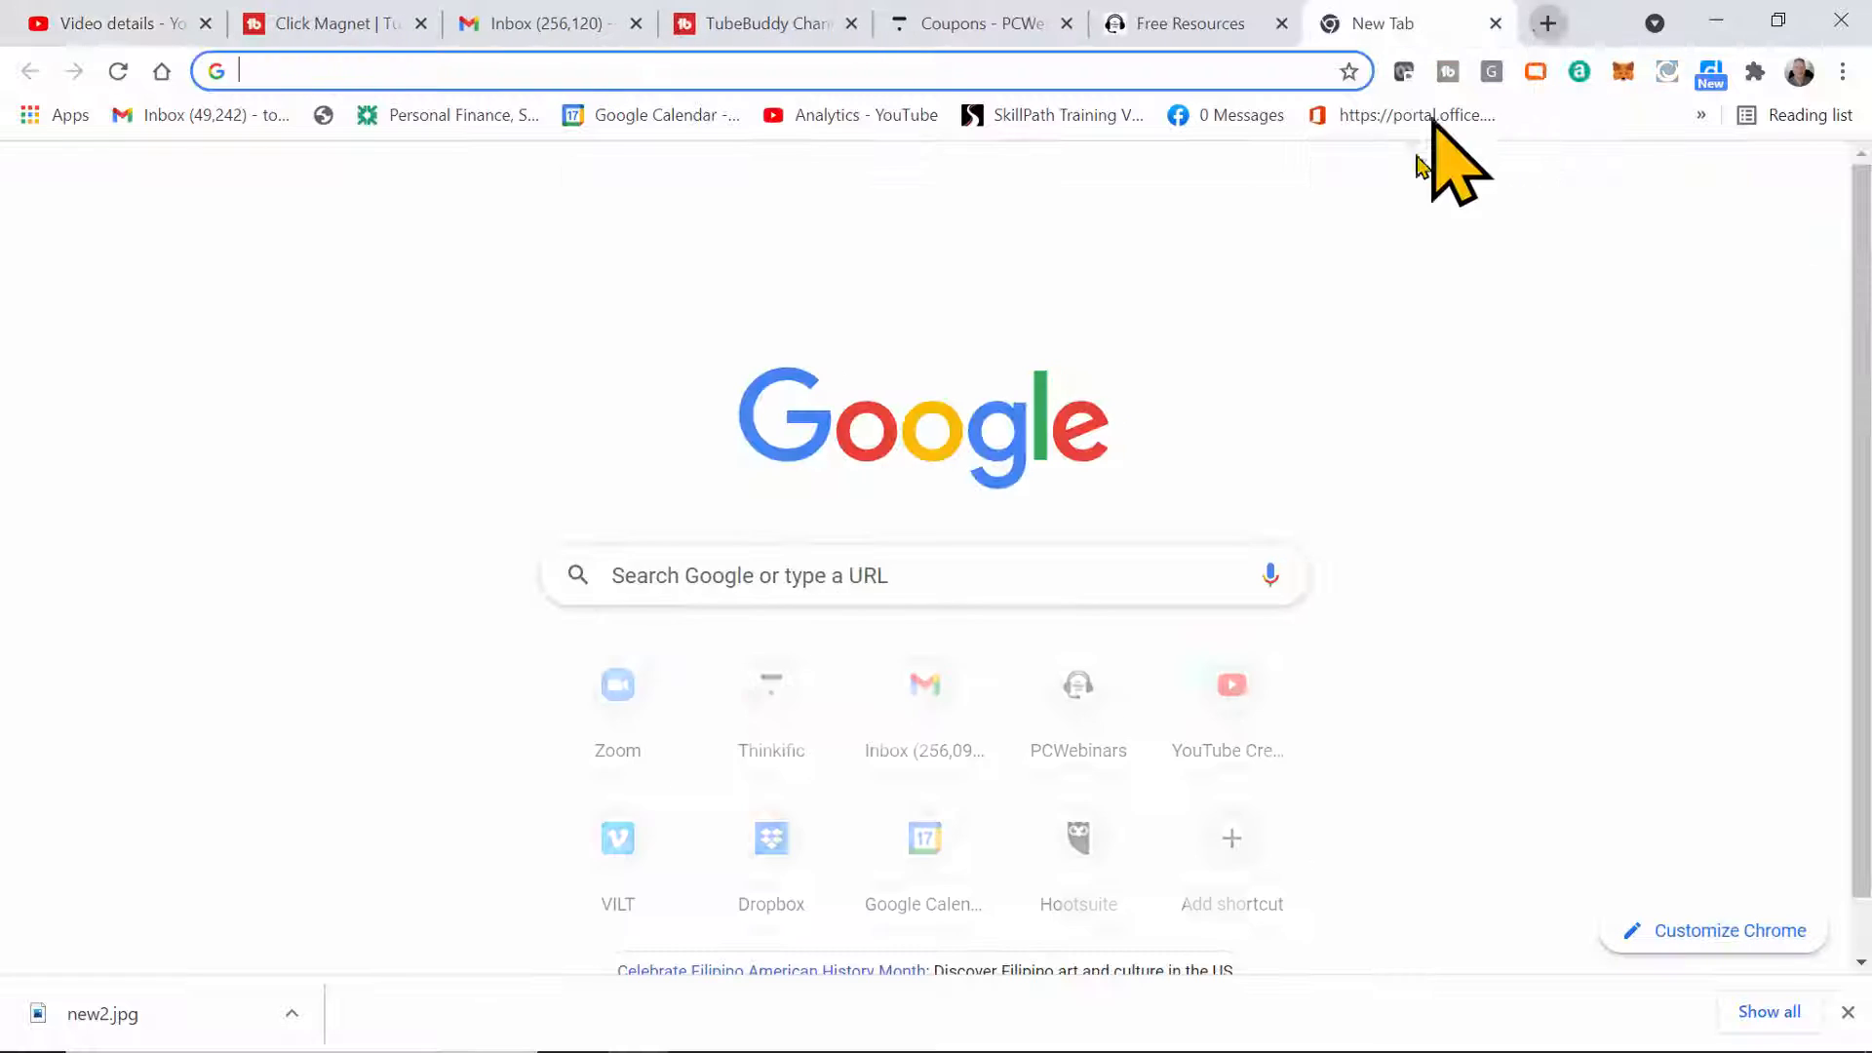
{"action": "type", "text": "you"}
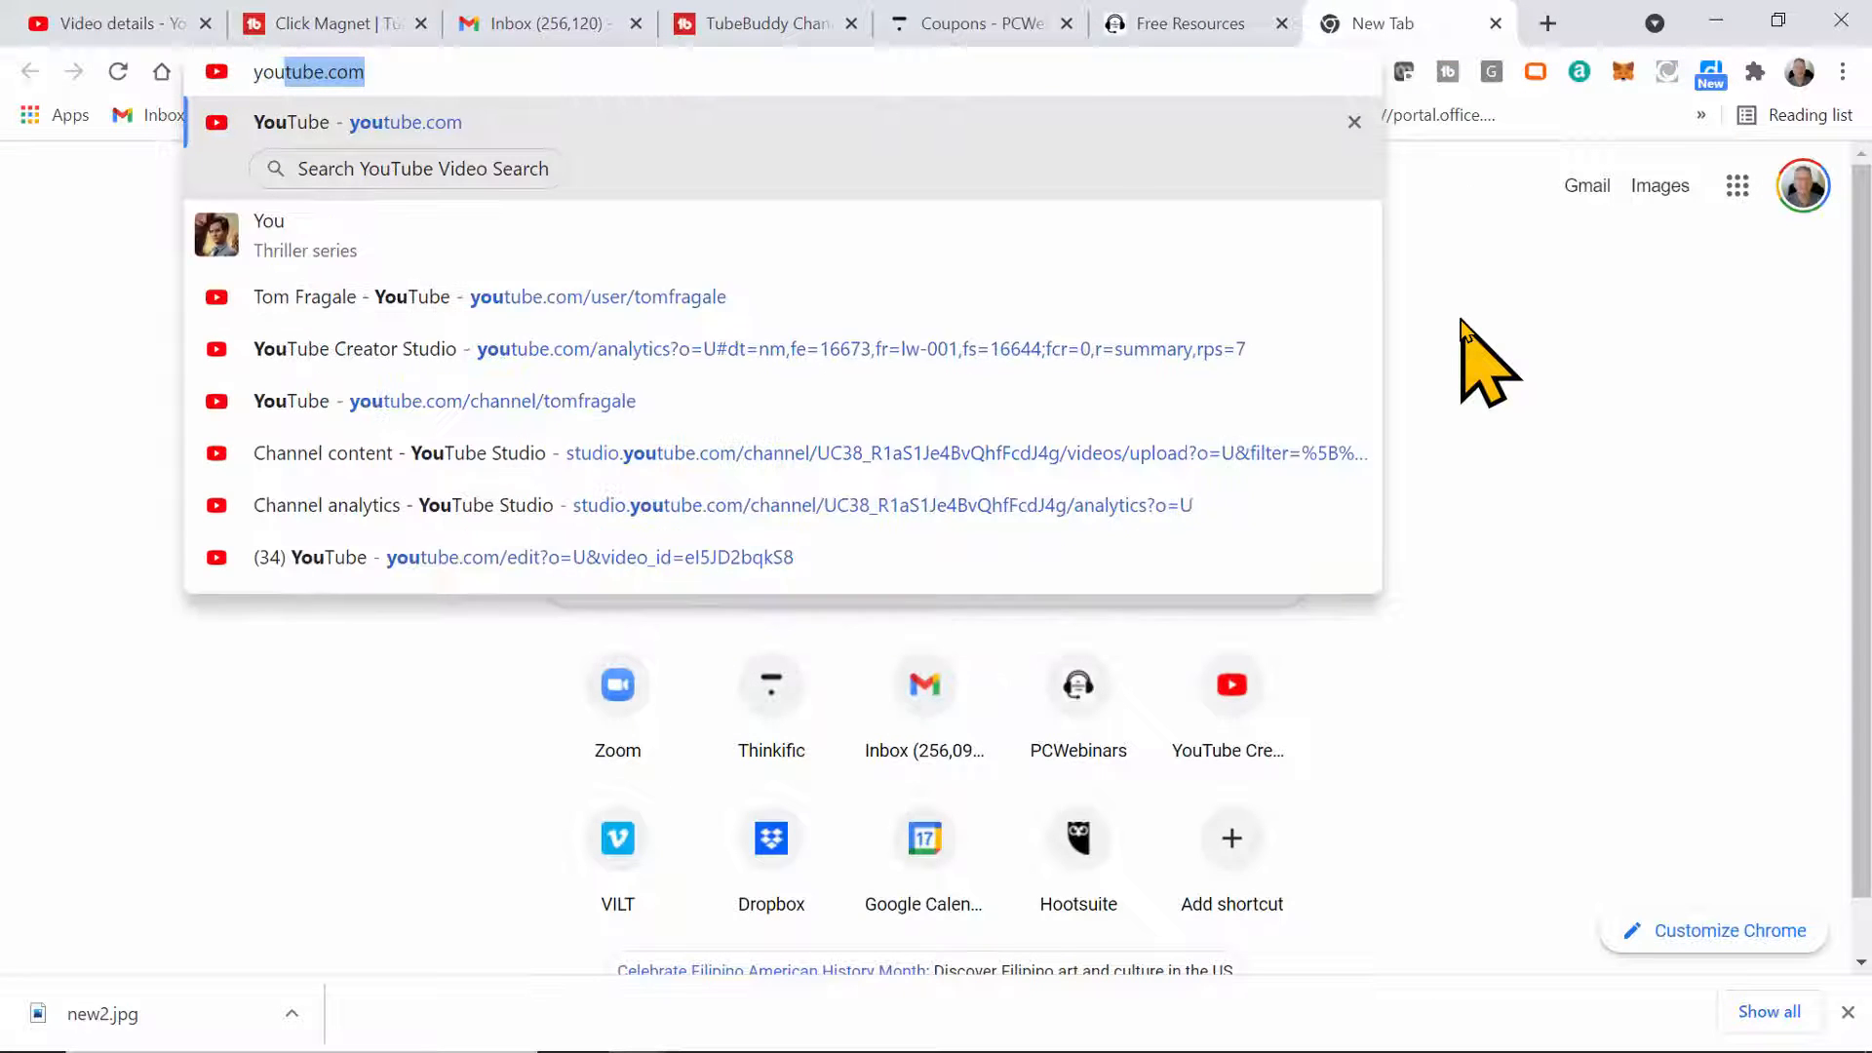
{"action": "type", "text": "tibe"}
{"action": "key", "text": "BackSpace"}
{"action": "key", "text": "BackSpace"}
{"action": "key", "text": "BackSpace"}
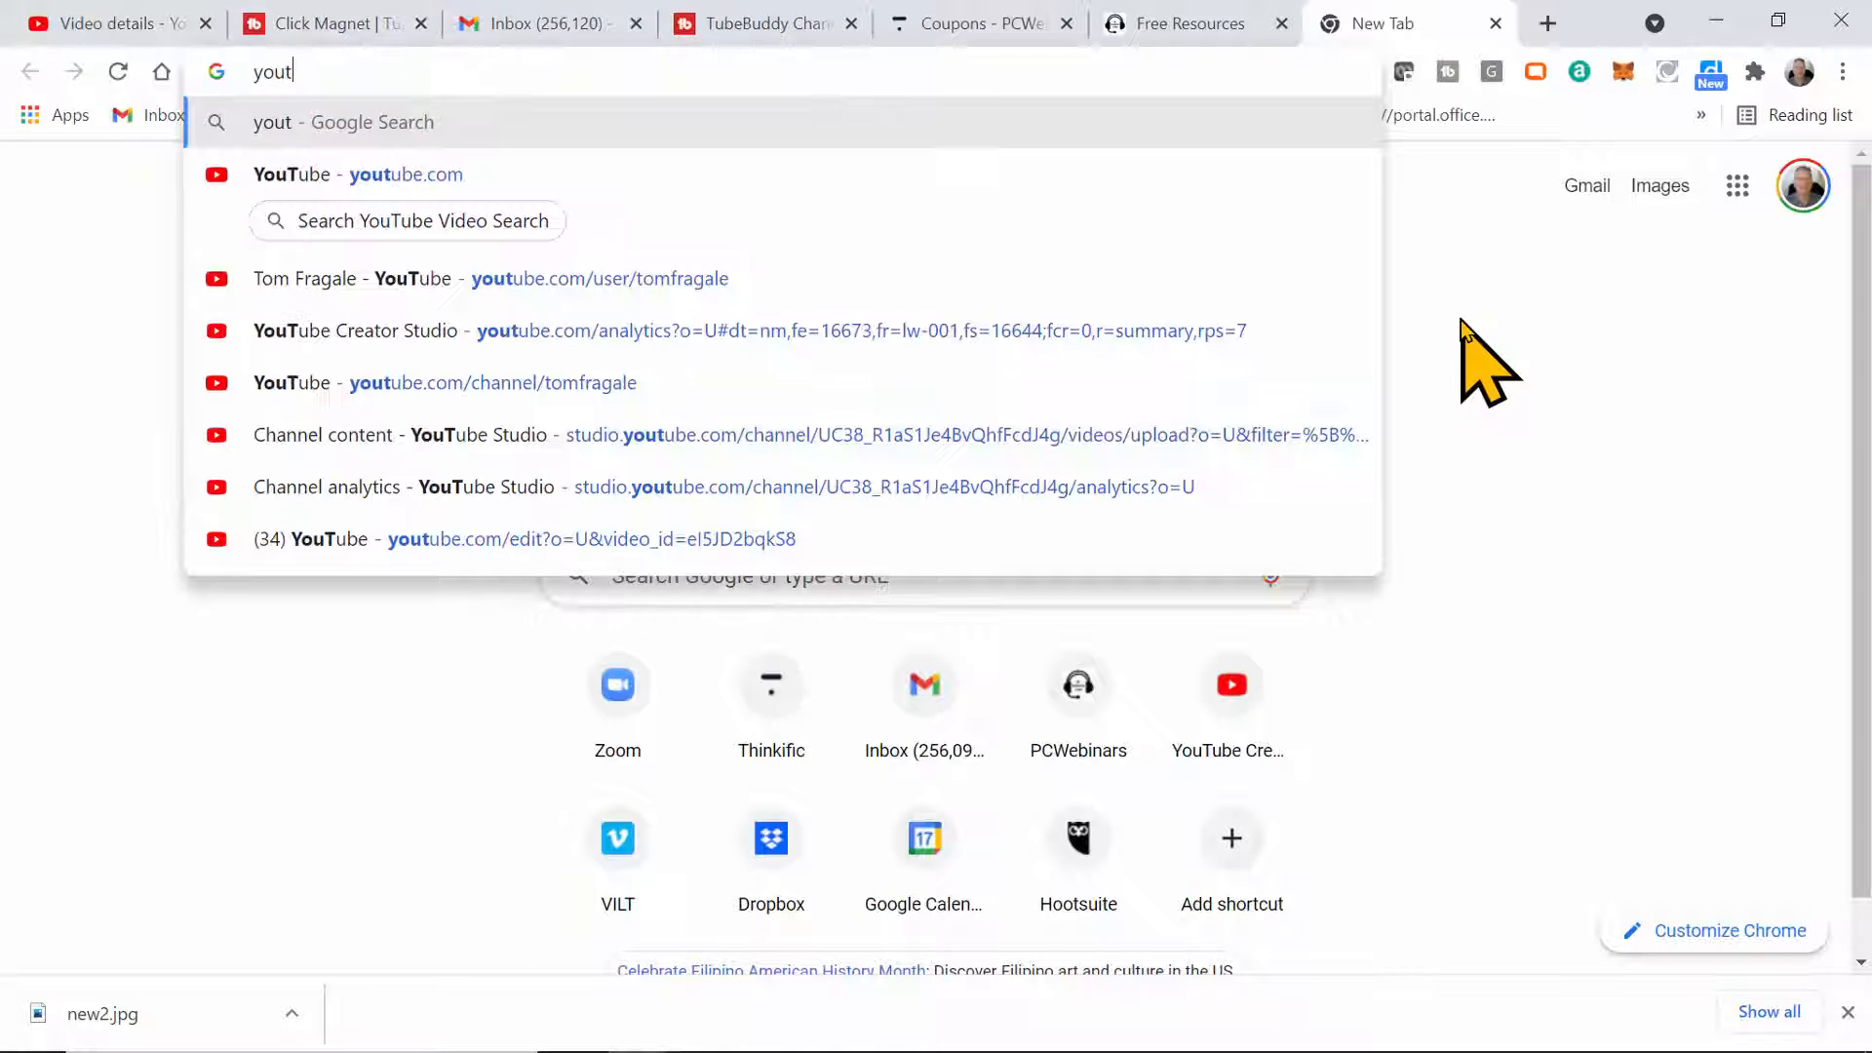
{"action": "type", "text": "ube.com"}
{"action": "key", "text": "Return"}
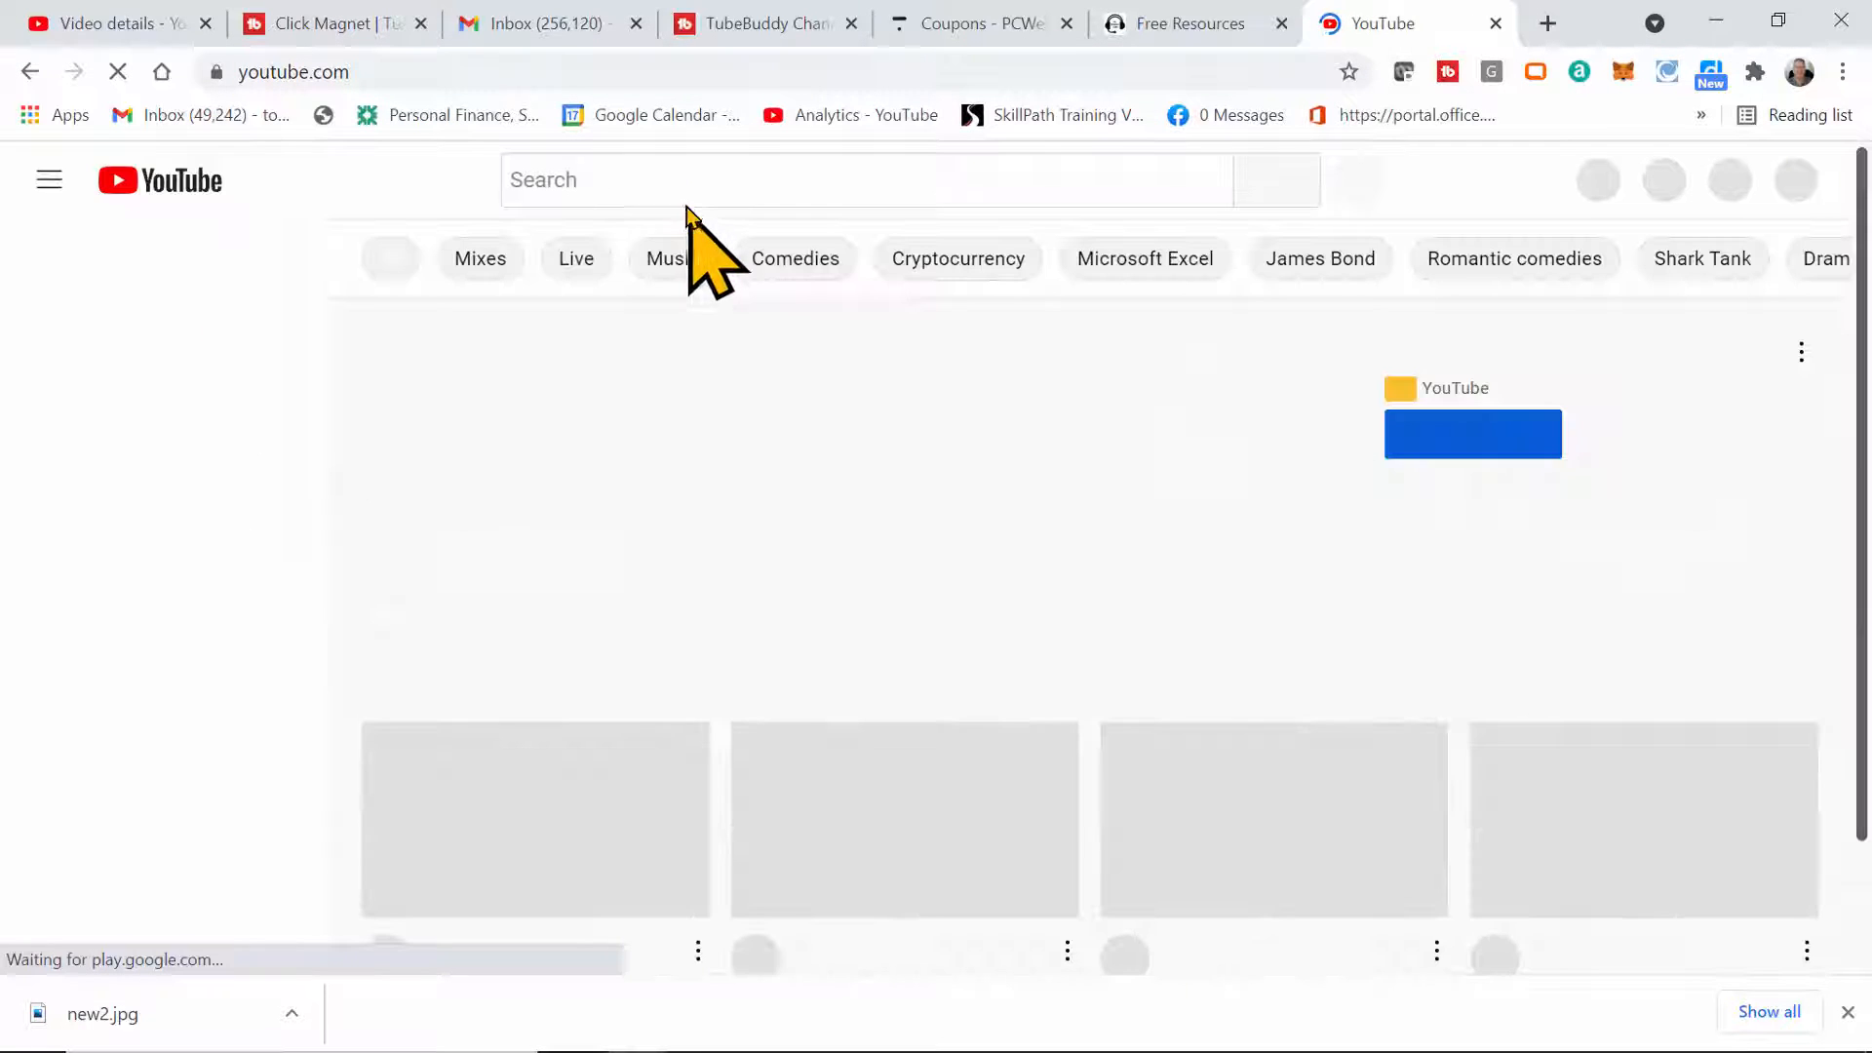
Search YouTube for linking sql to excel and look for the SQL Server import video and the keyword score in the results
{"action": "left_click", "coordinate": [683, 195]}
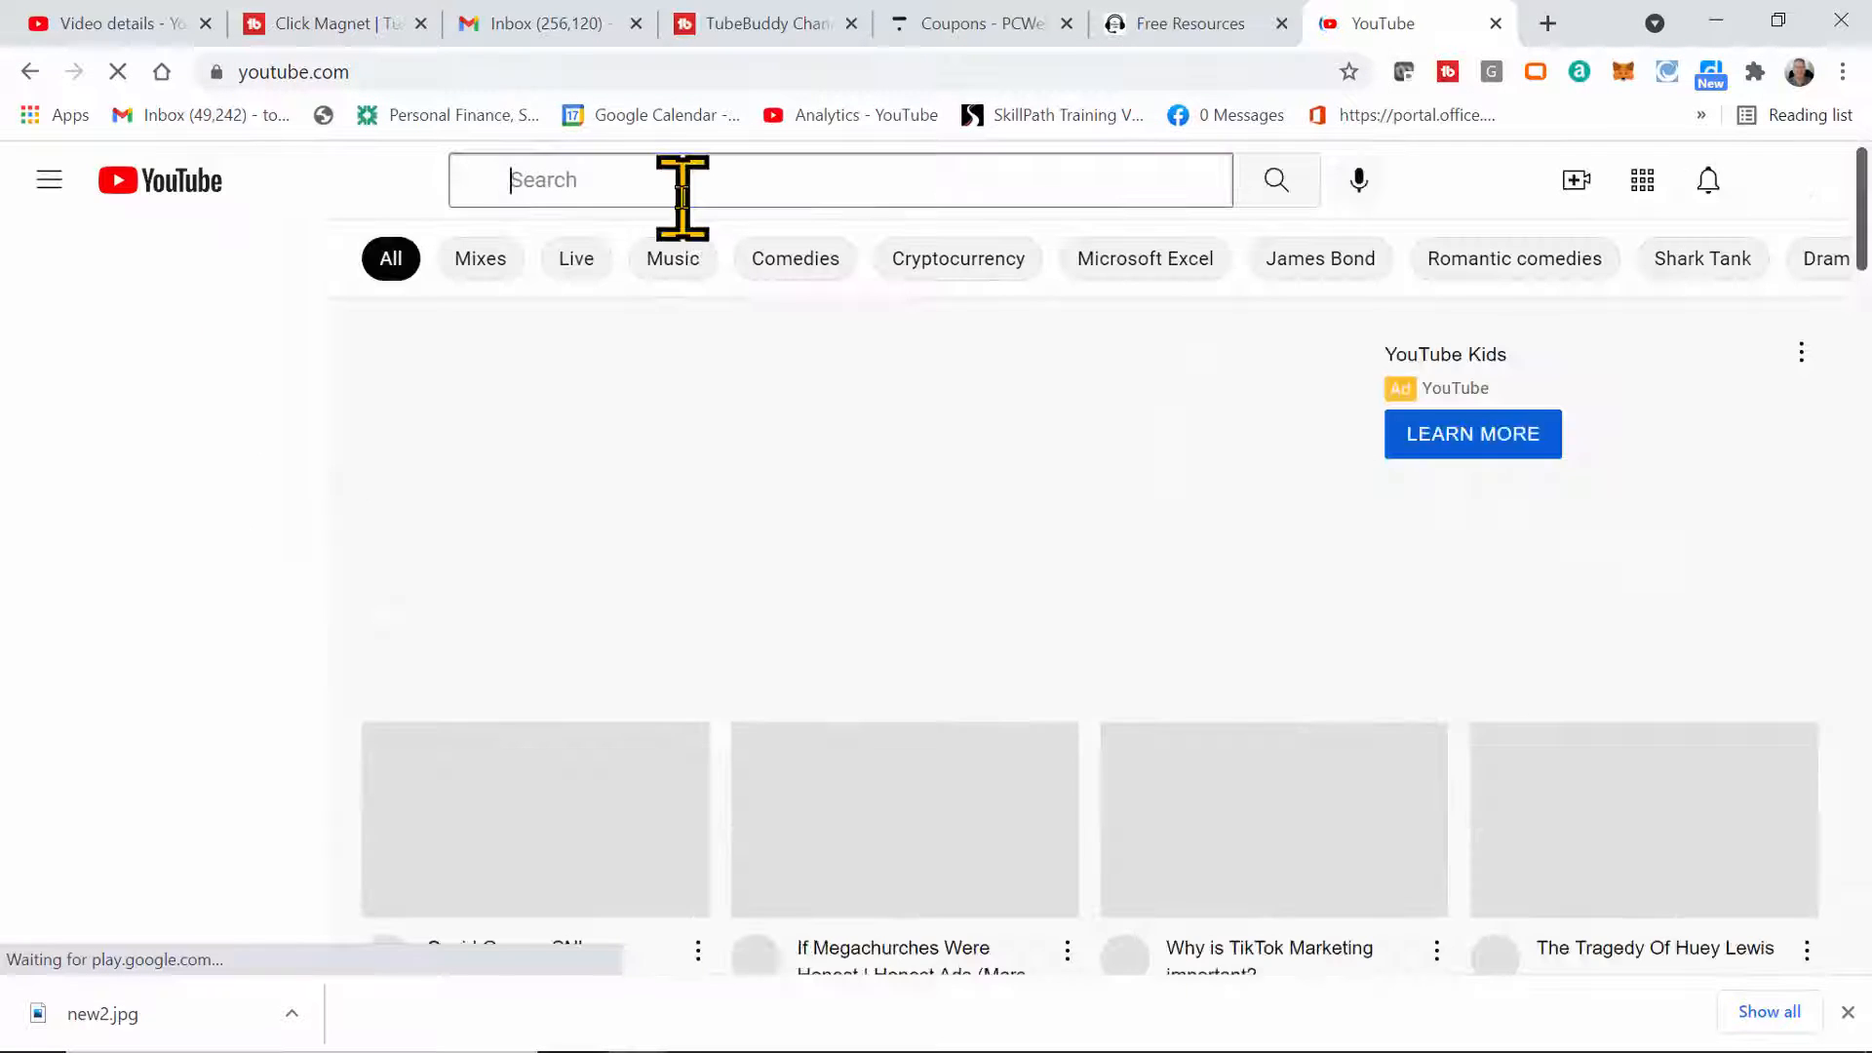
{"action": "type", "text": "lin"}
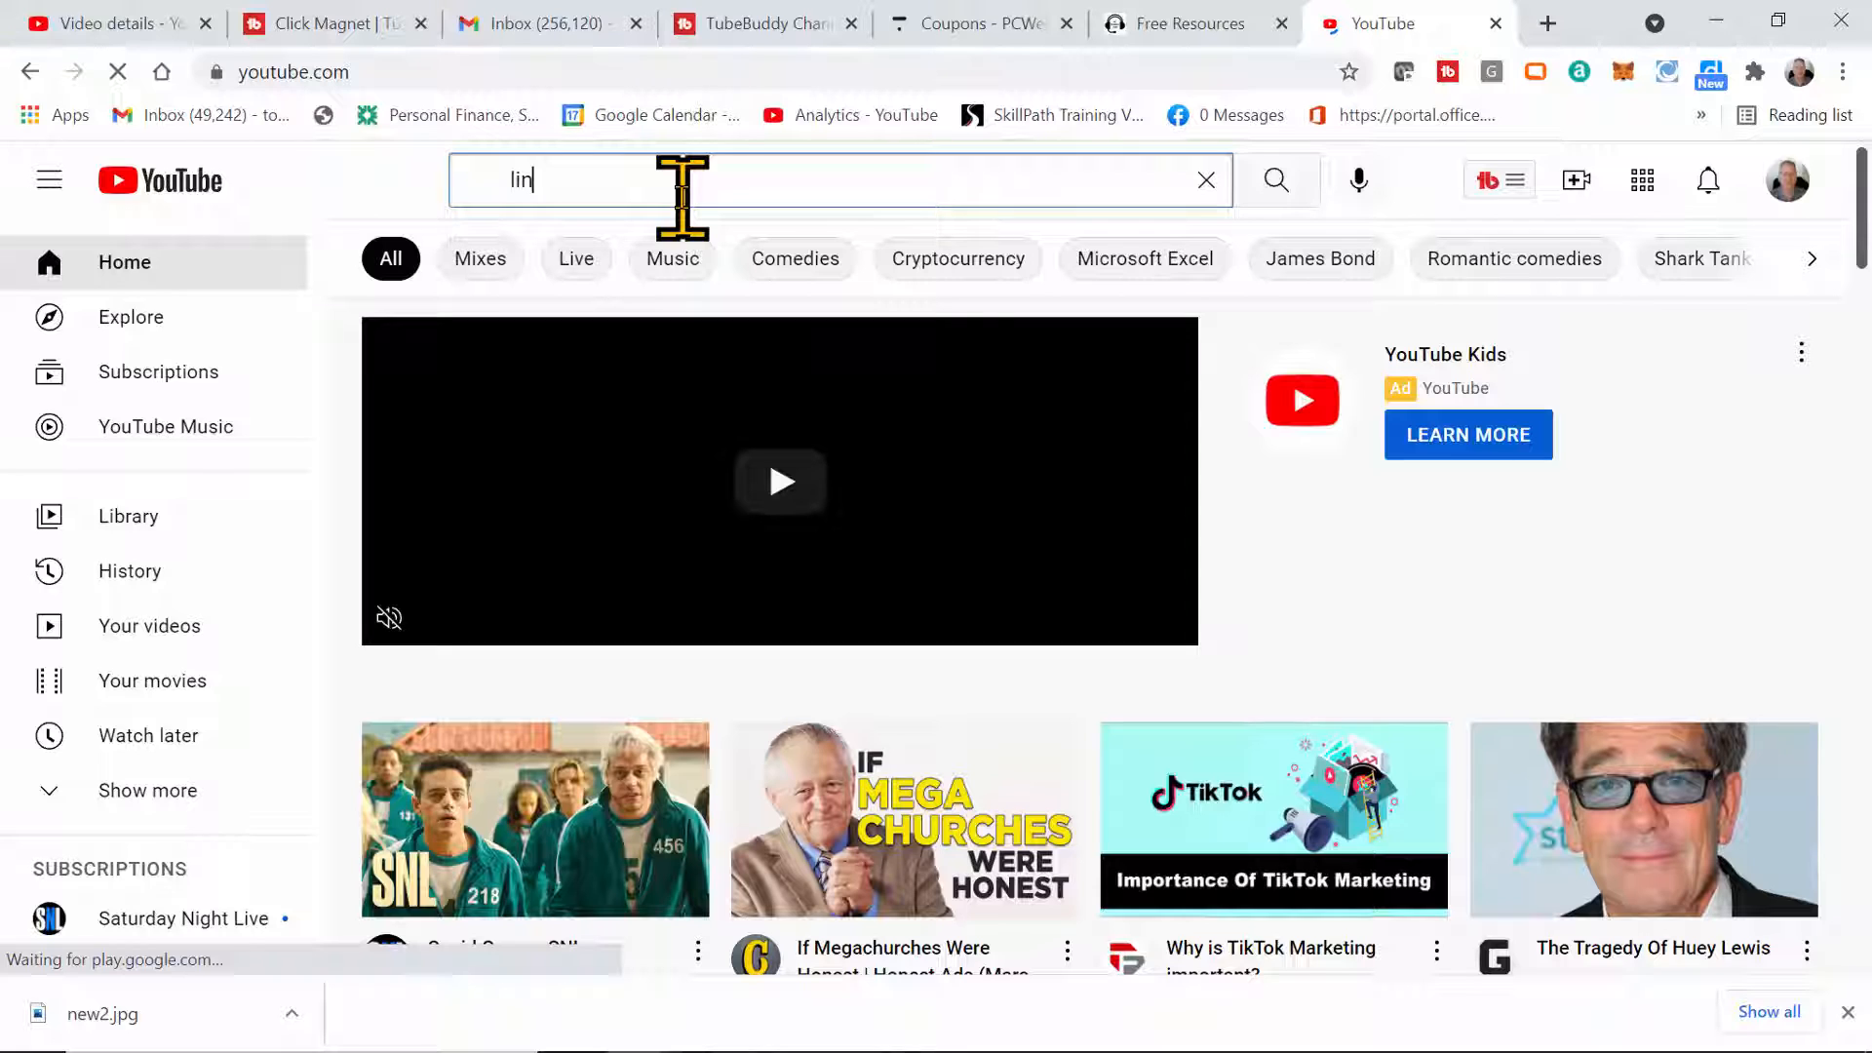
{"action": "type", "text": "king sql to excel"}
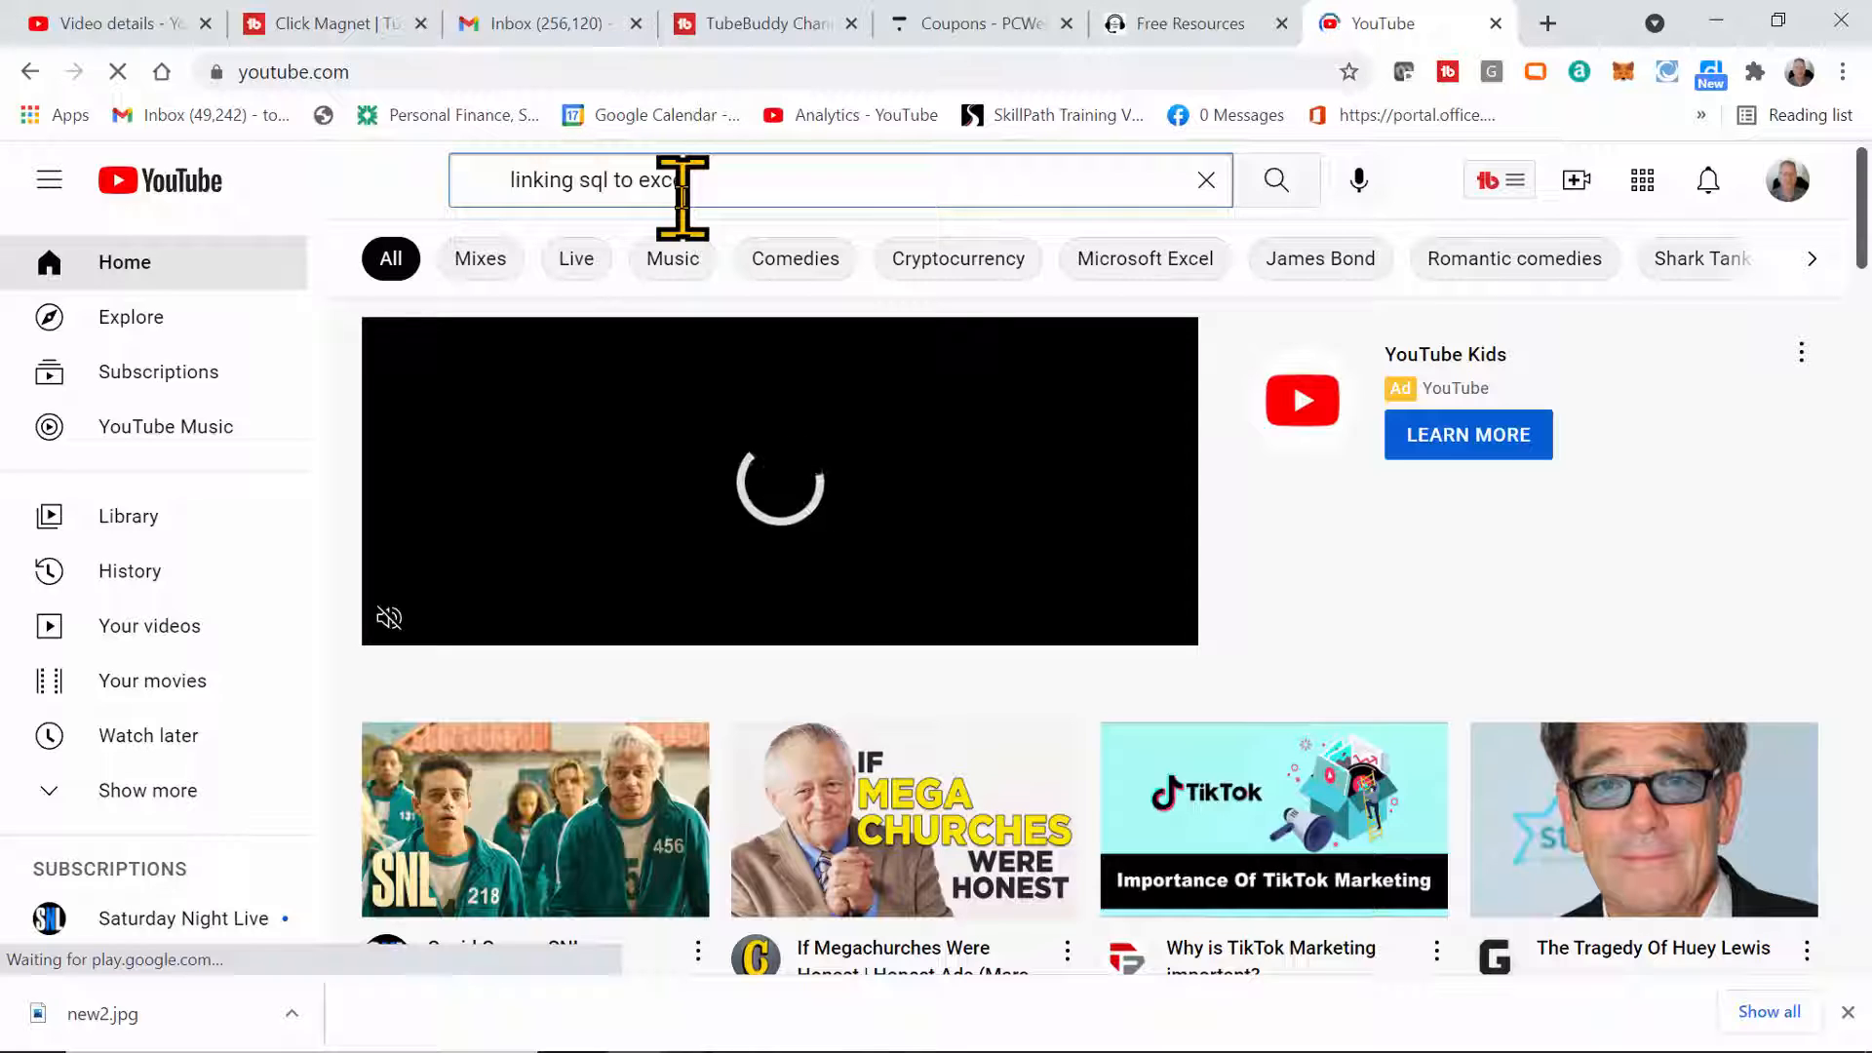
{"action": "key", "text": "Return"}
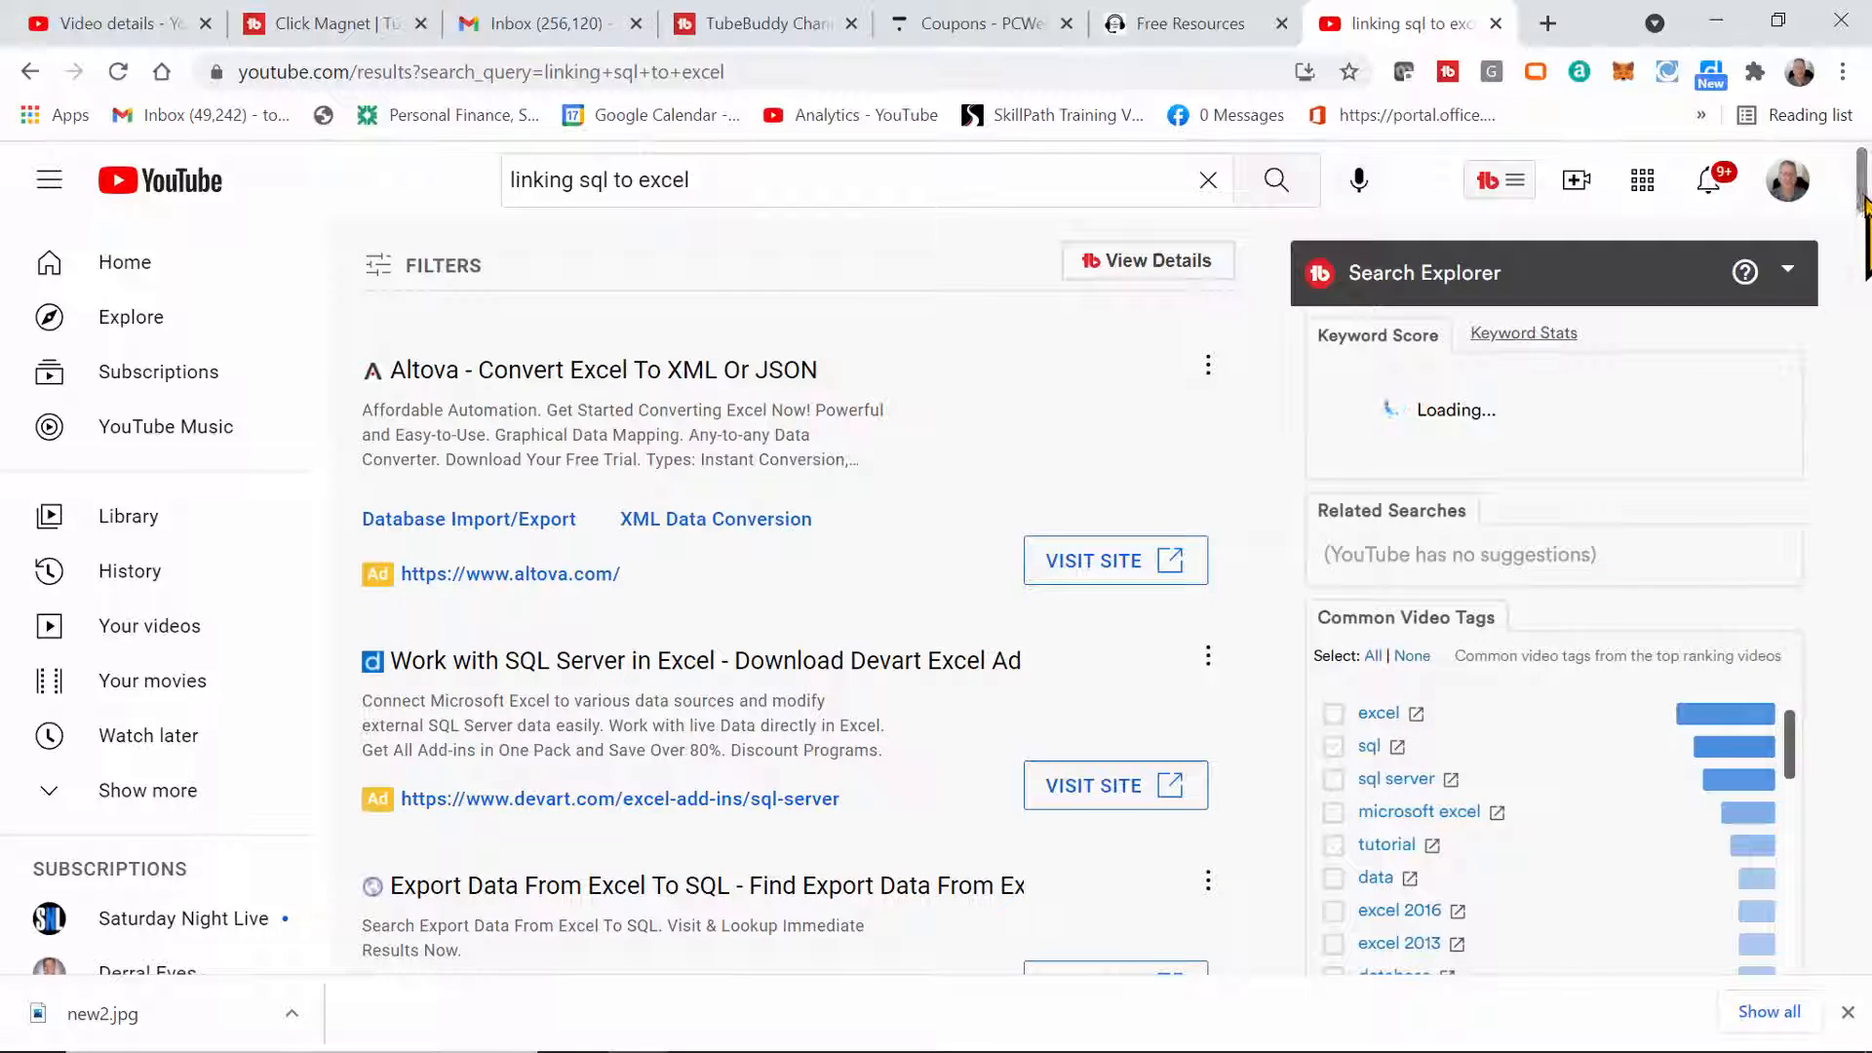
{"action": "left_click", "coordinate": [1864, 265]}
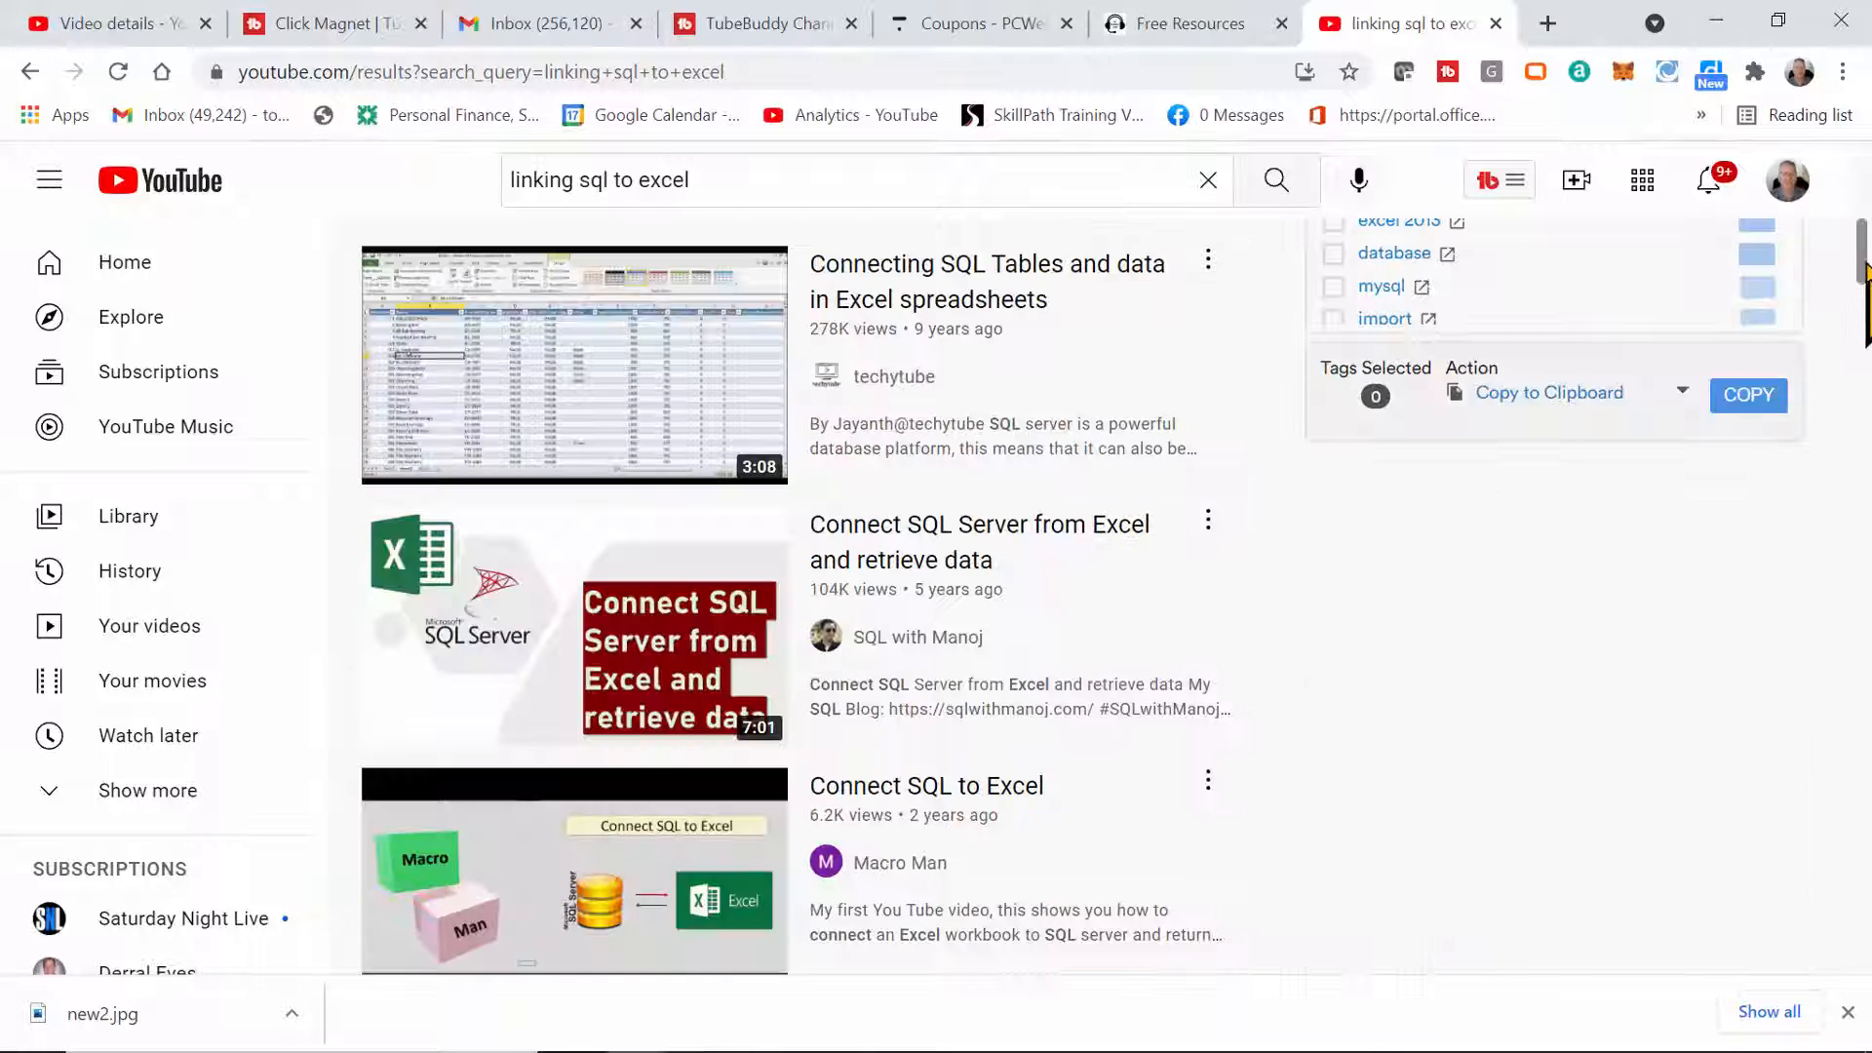
{"action": "left_click_drag", "start_coordinate": [1866, 263], "coordinate": [1865, 475]}
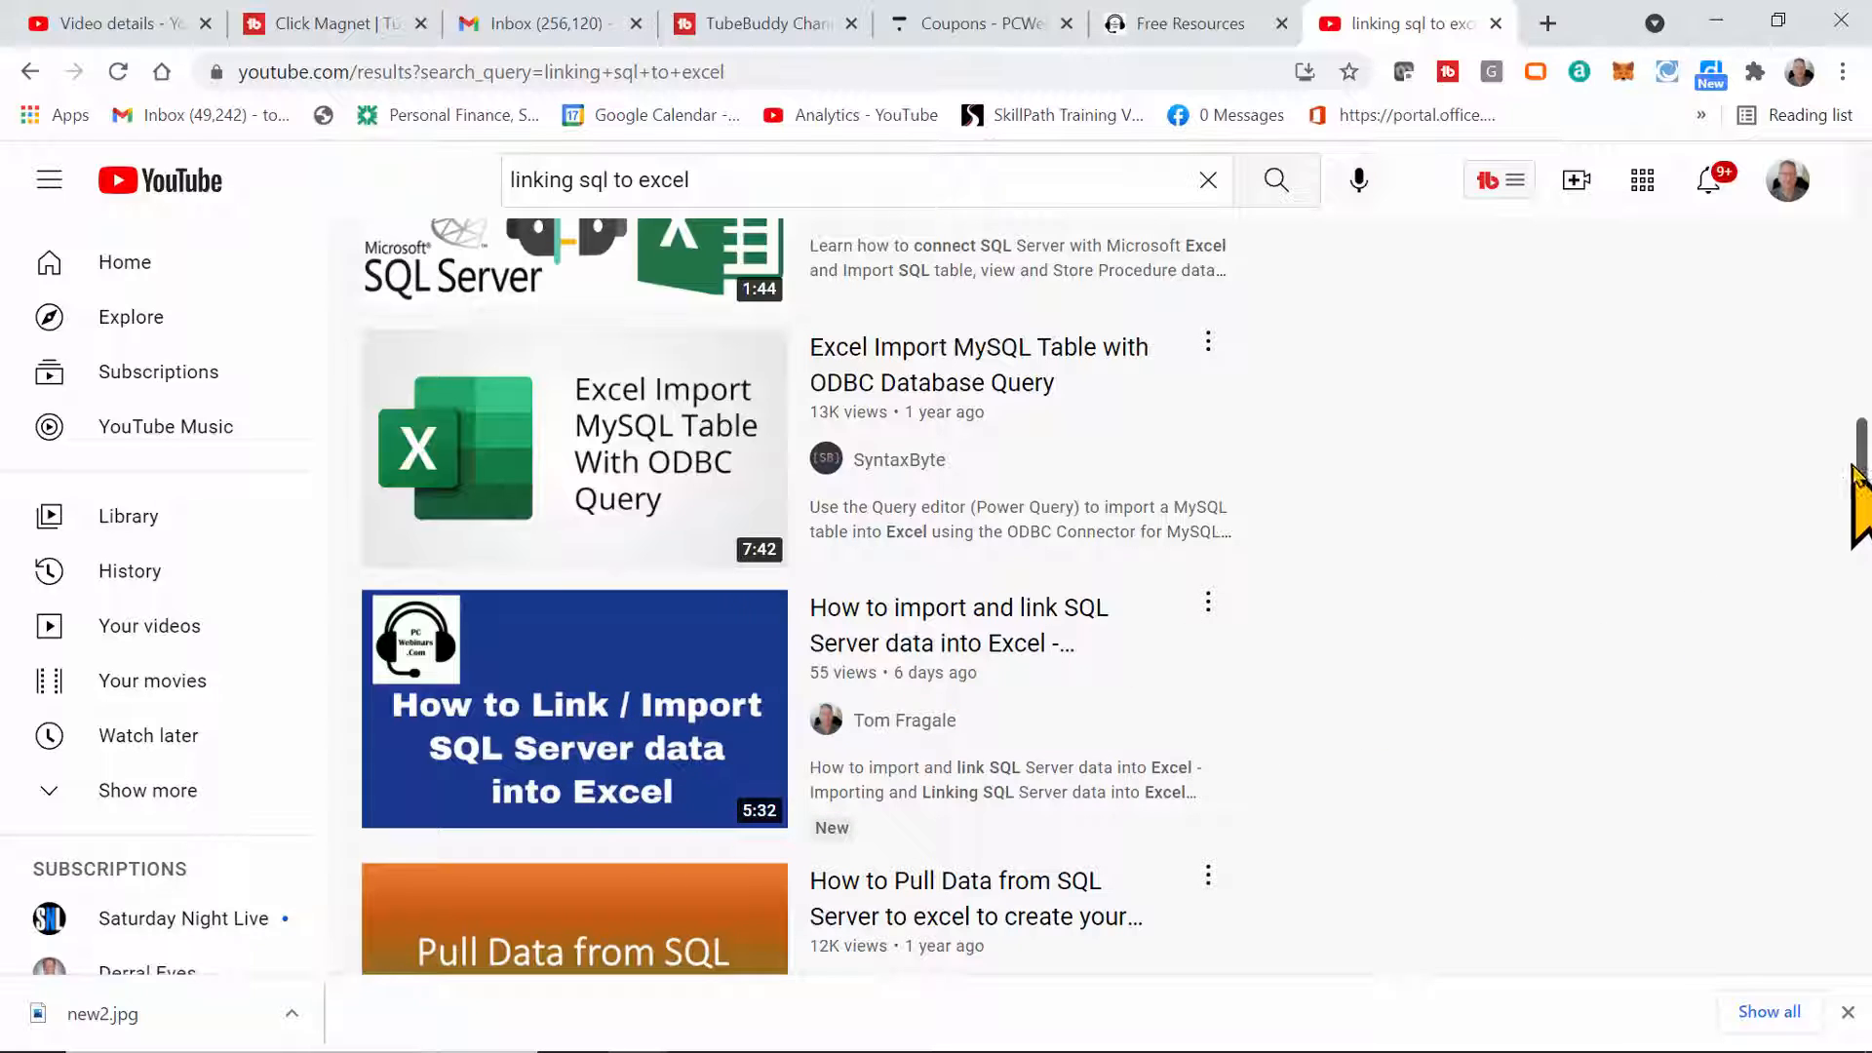
{"action": "left_click_drag", "start_coordinate": [1864, 471], "coordinate": [1865, 200]}
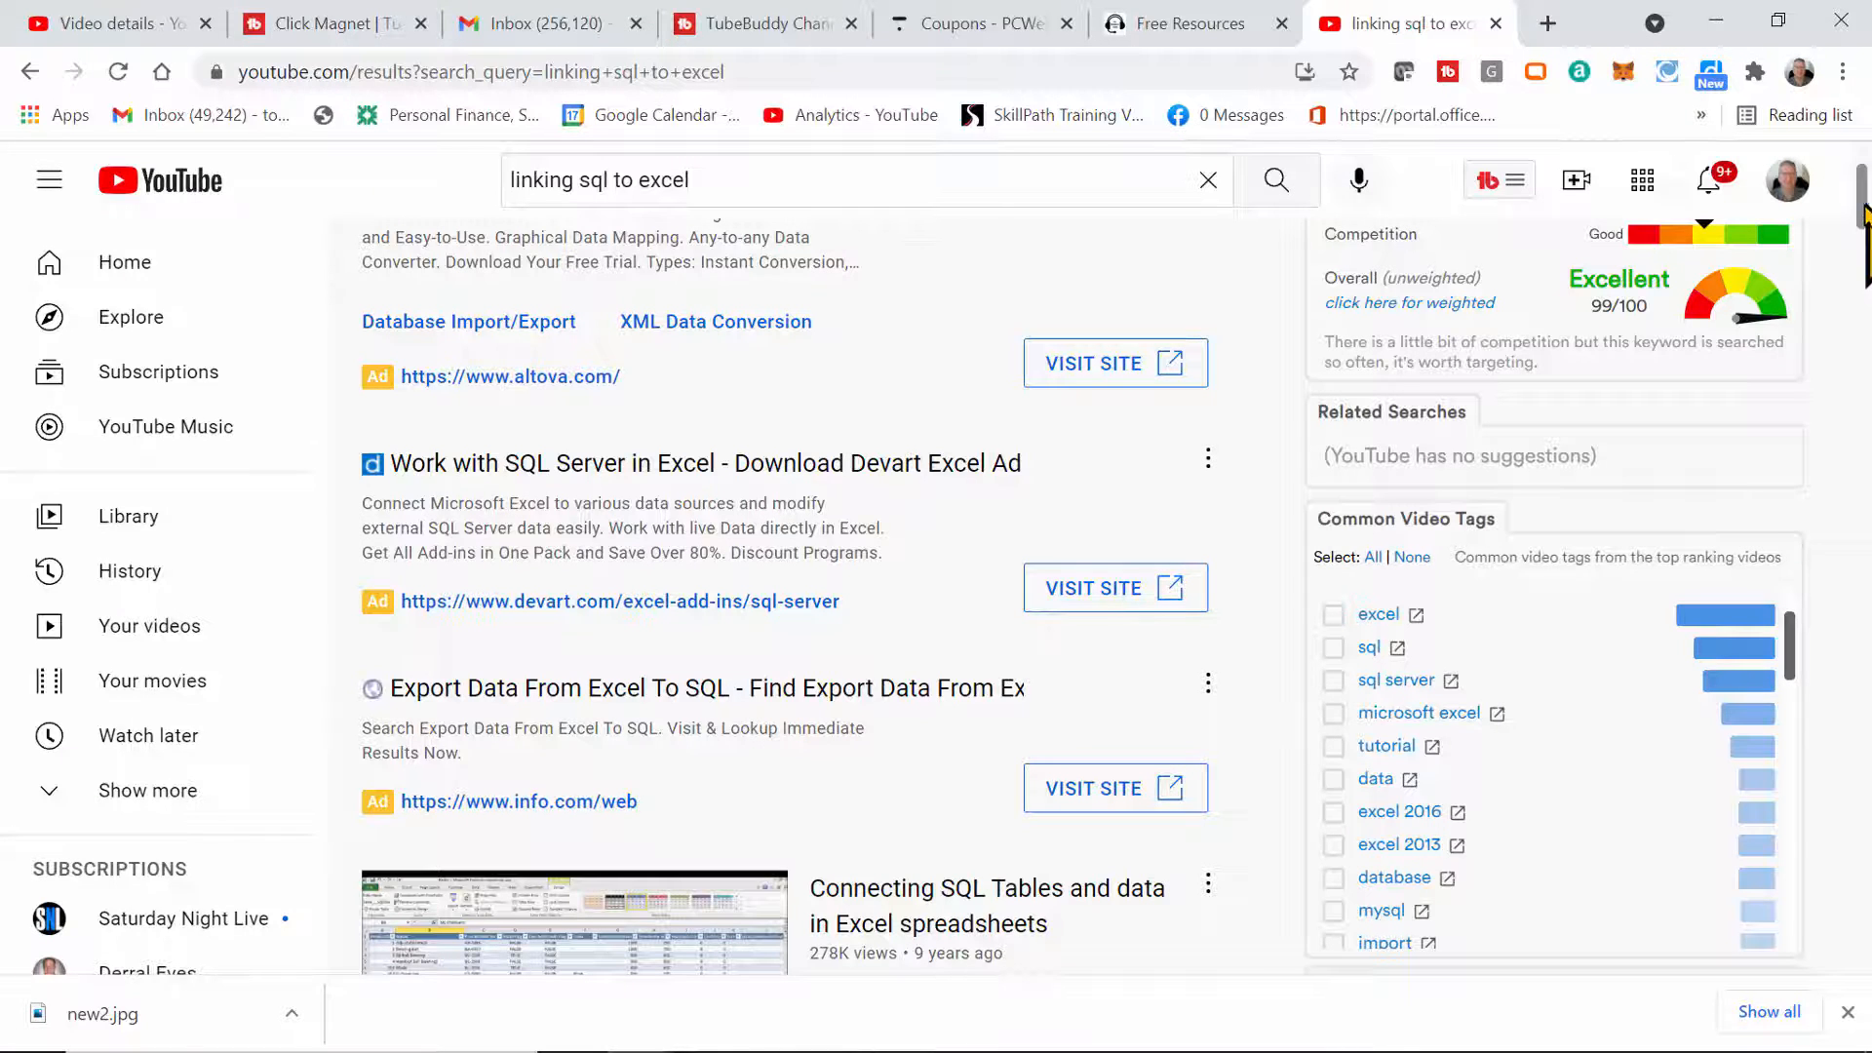
{"action": "left_click_drag", "start_coordinate": [1864, 212], "coordinate": [1864, 203]}
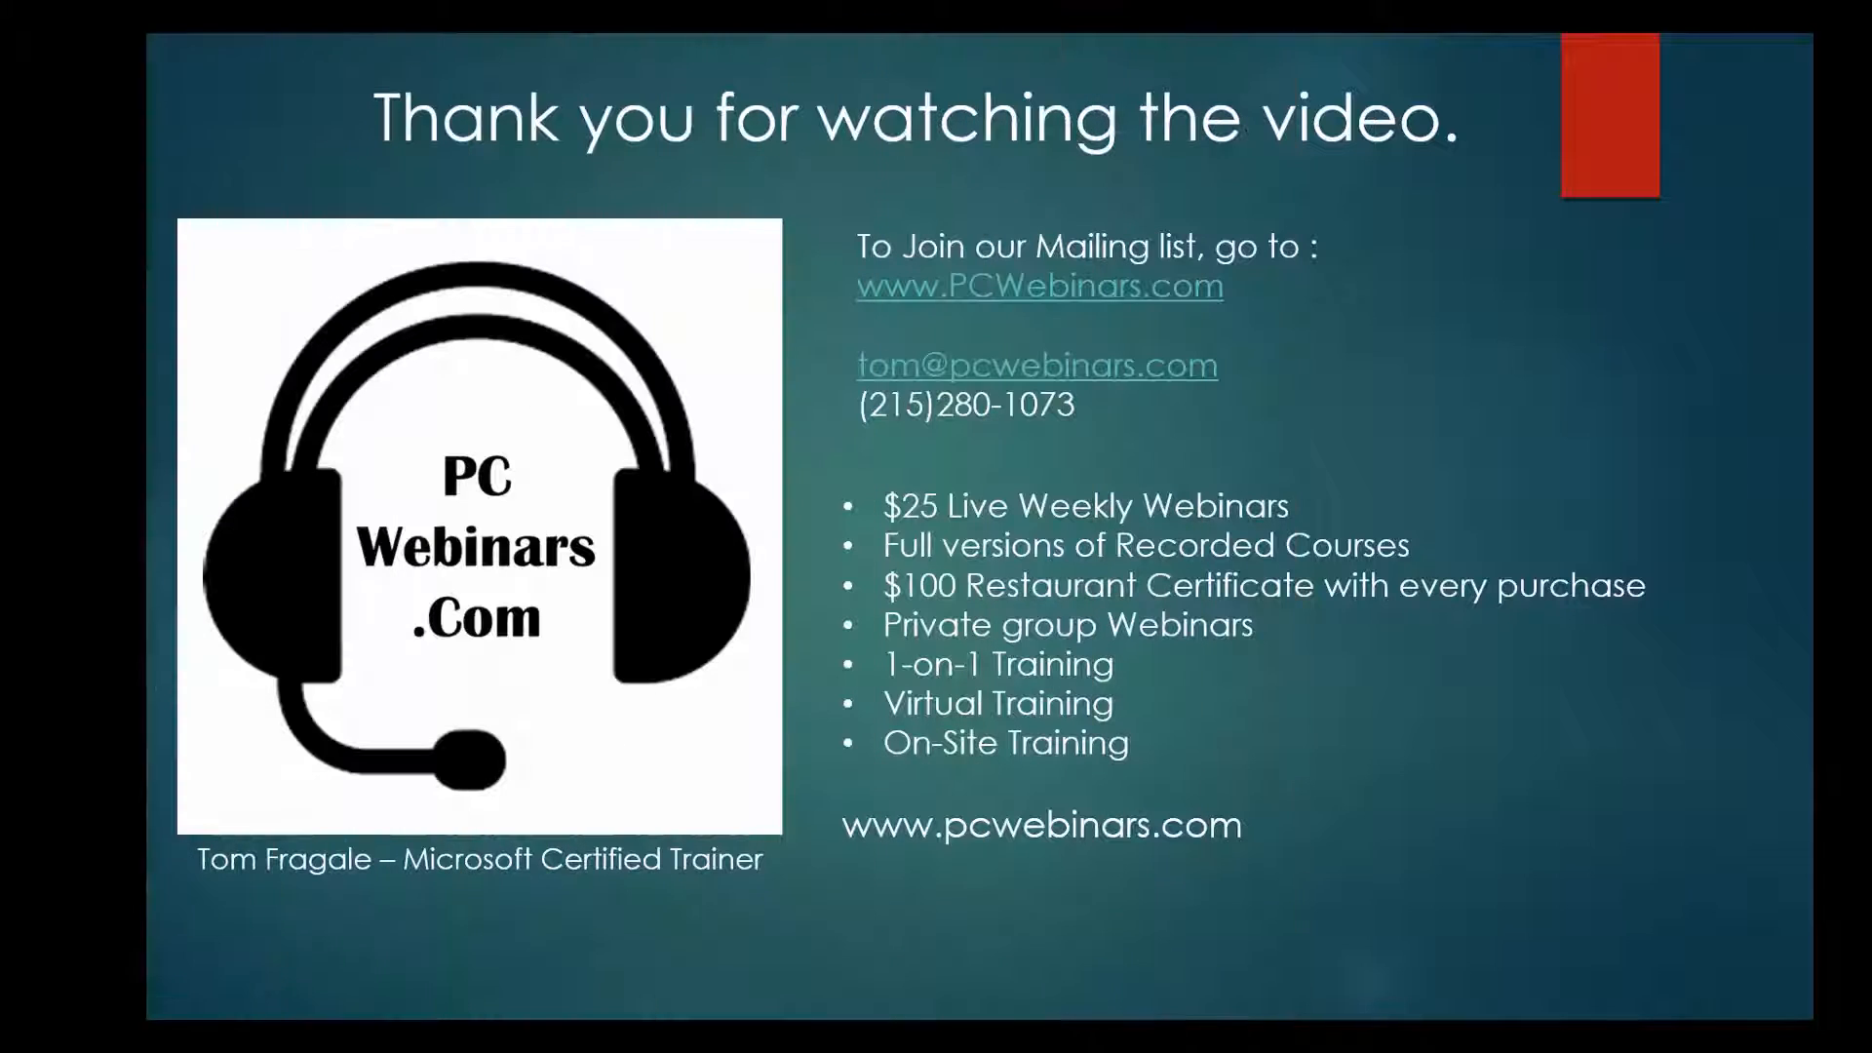